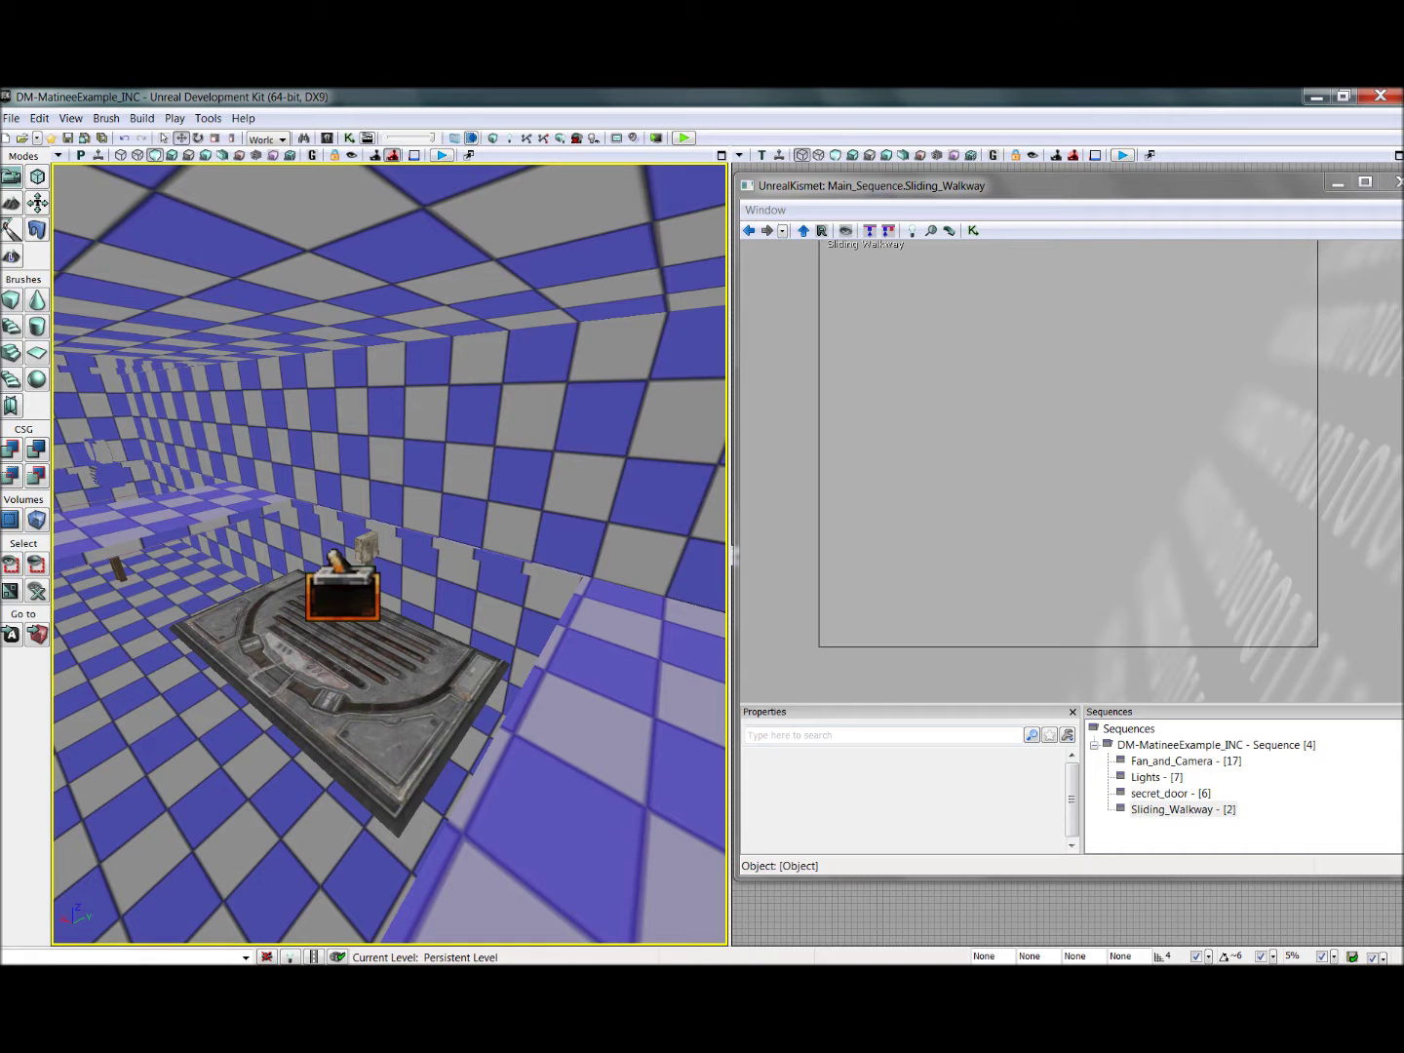
Step: Examine the platform, the control panel beside it and the trigger, including the trigger's Physics setting in its properties
left_click_drag(390, 554, 312, 497)
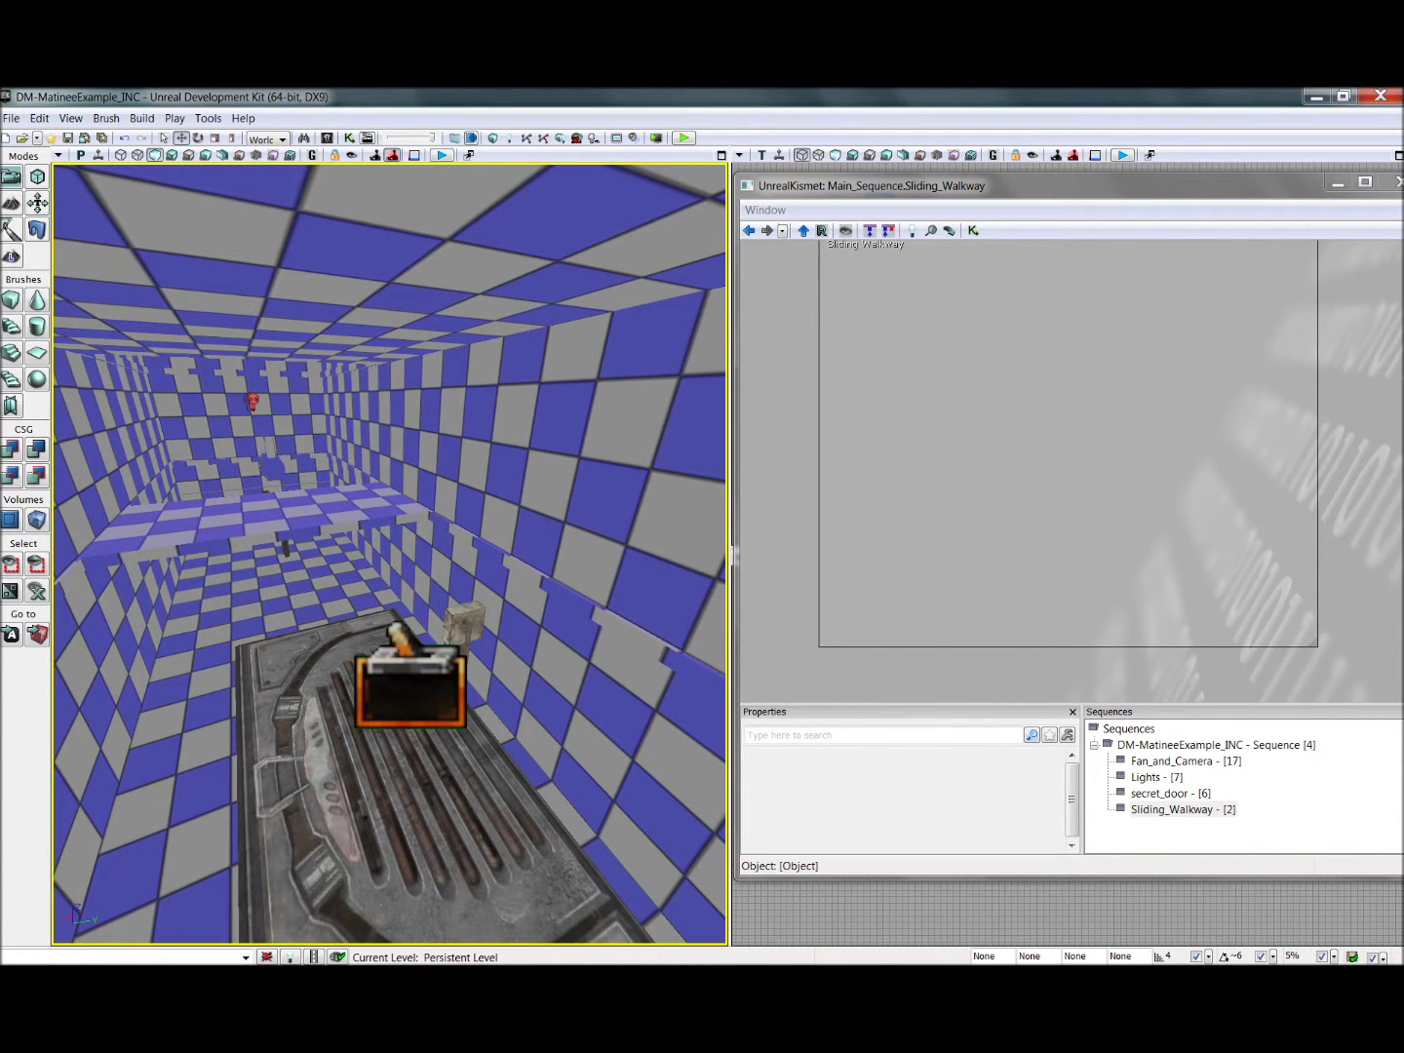
left_click_drag(390, 554, 311, 541)
left_click(321, 829)
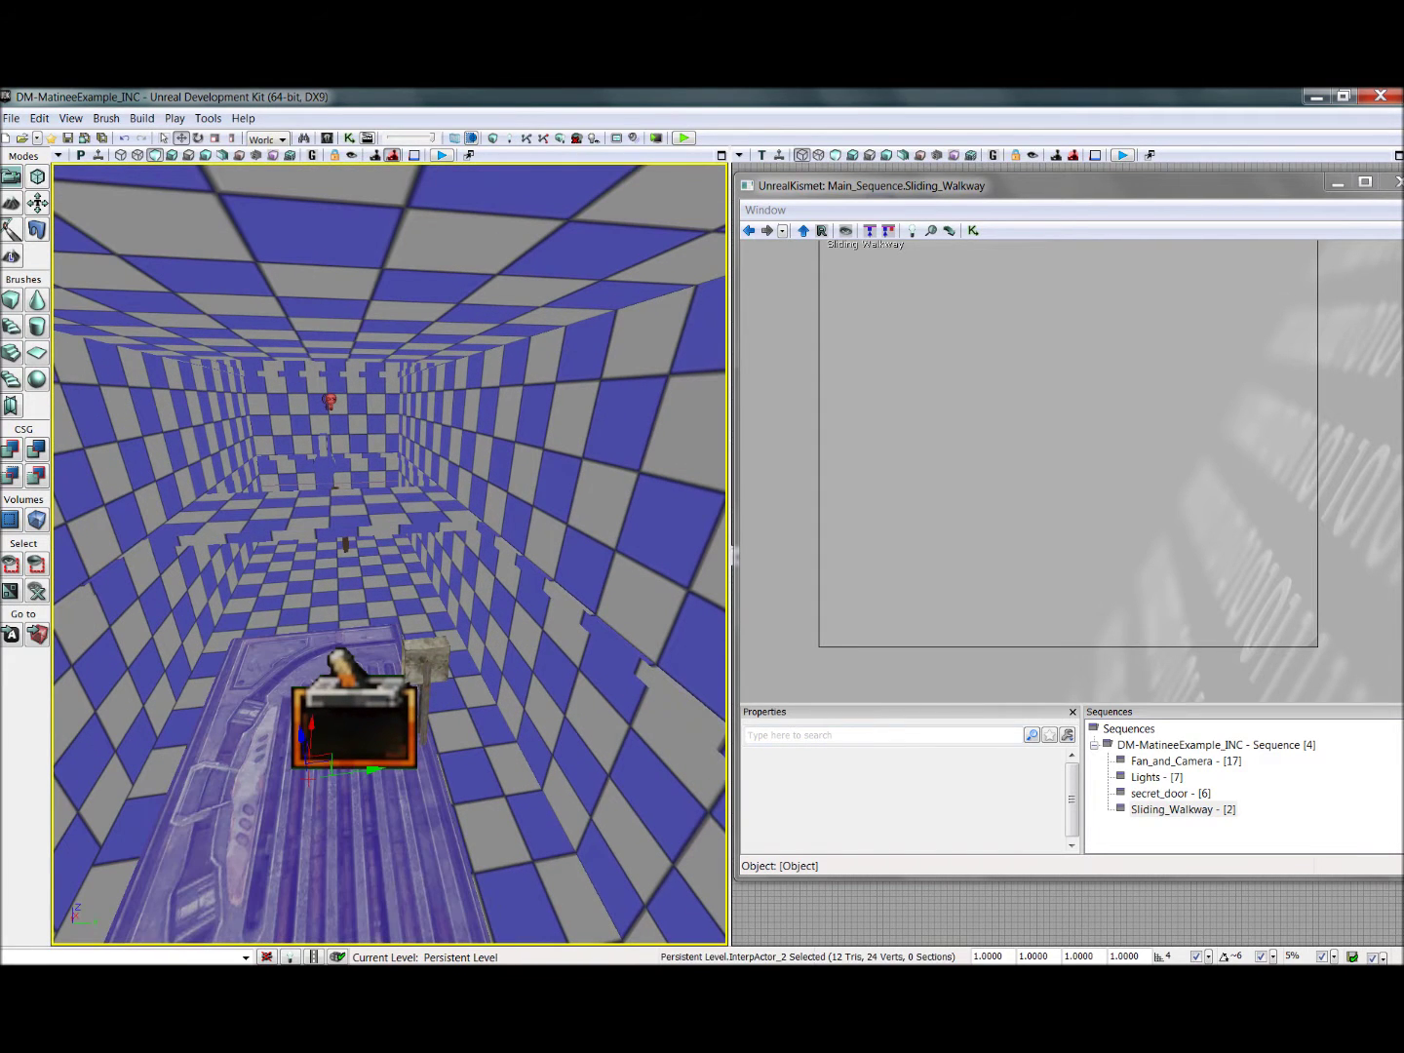
left_click(426, 709)
left_click(427, 658)
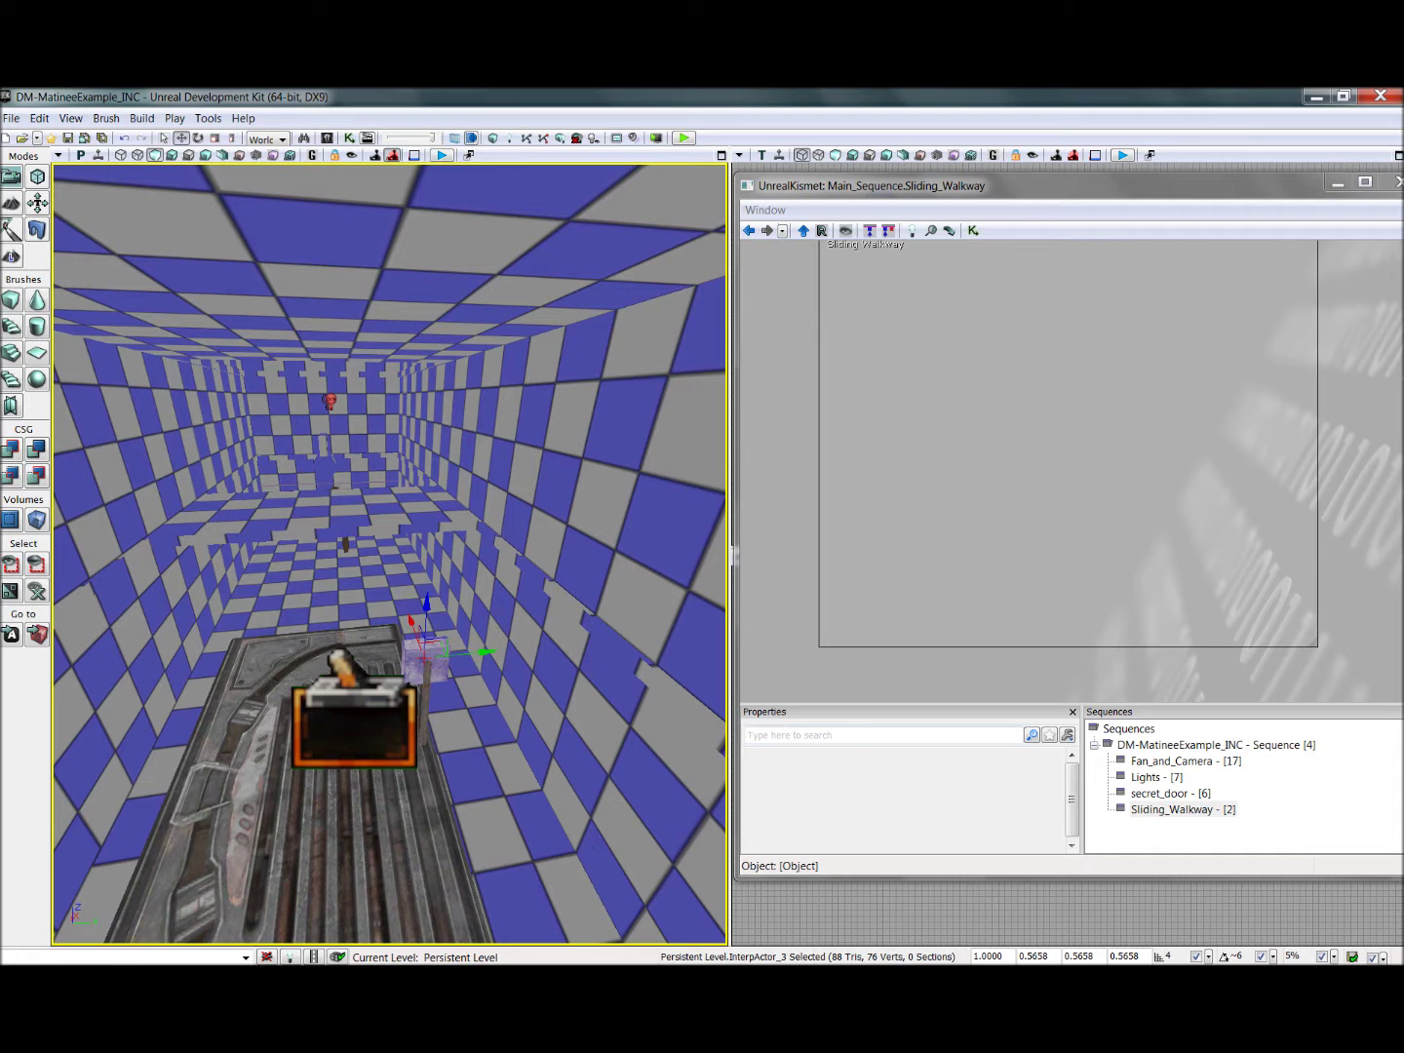
left_click(353, 730)
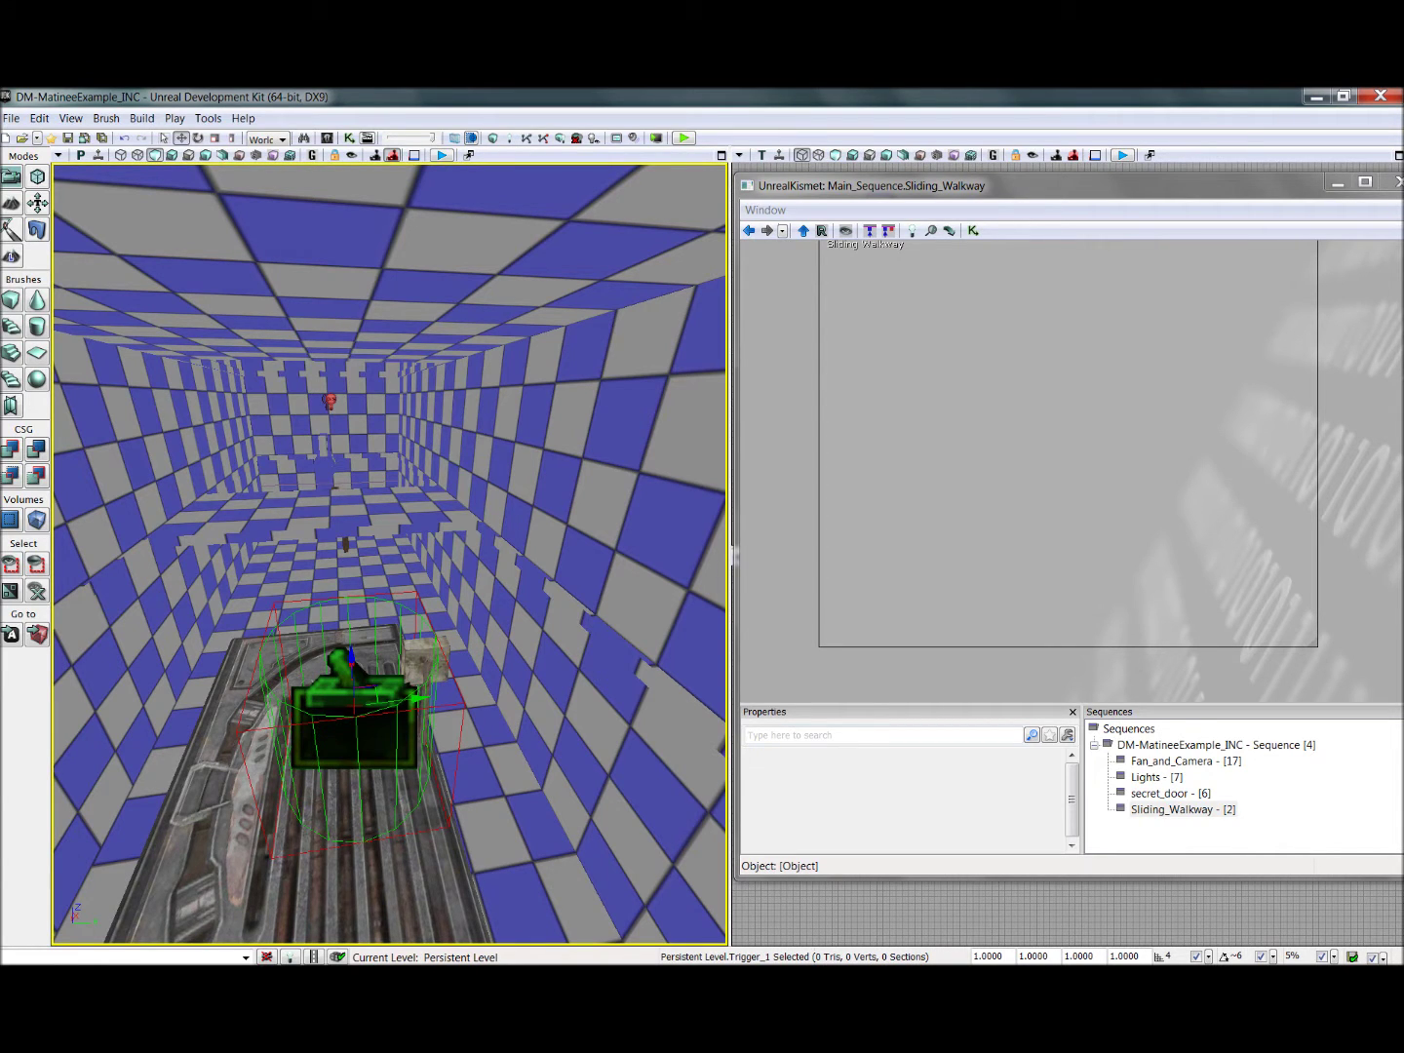
double_click(354, 729)
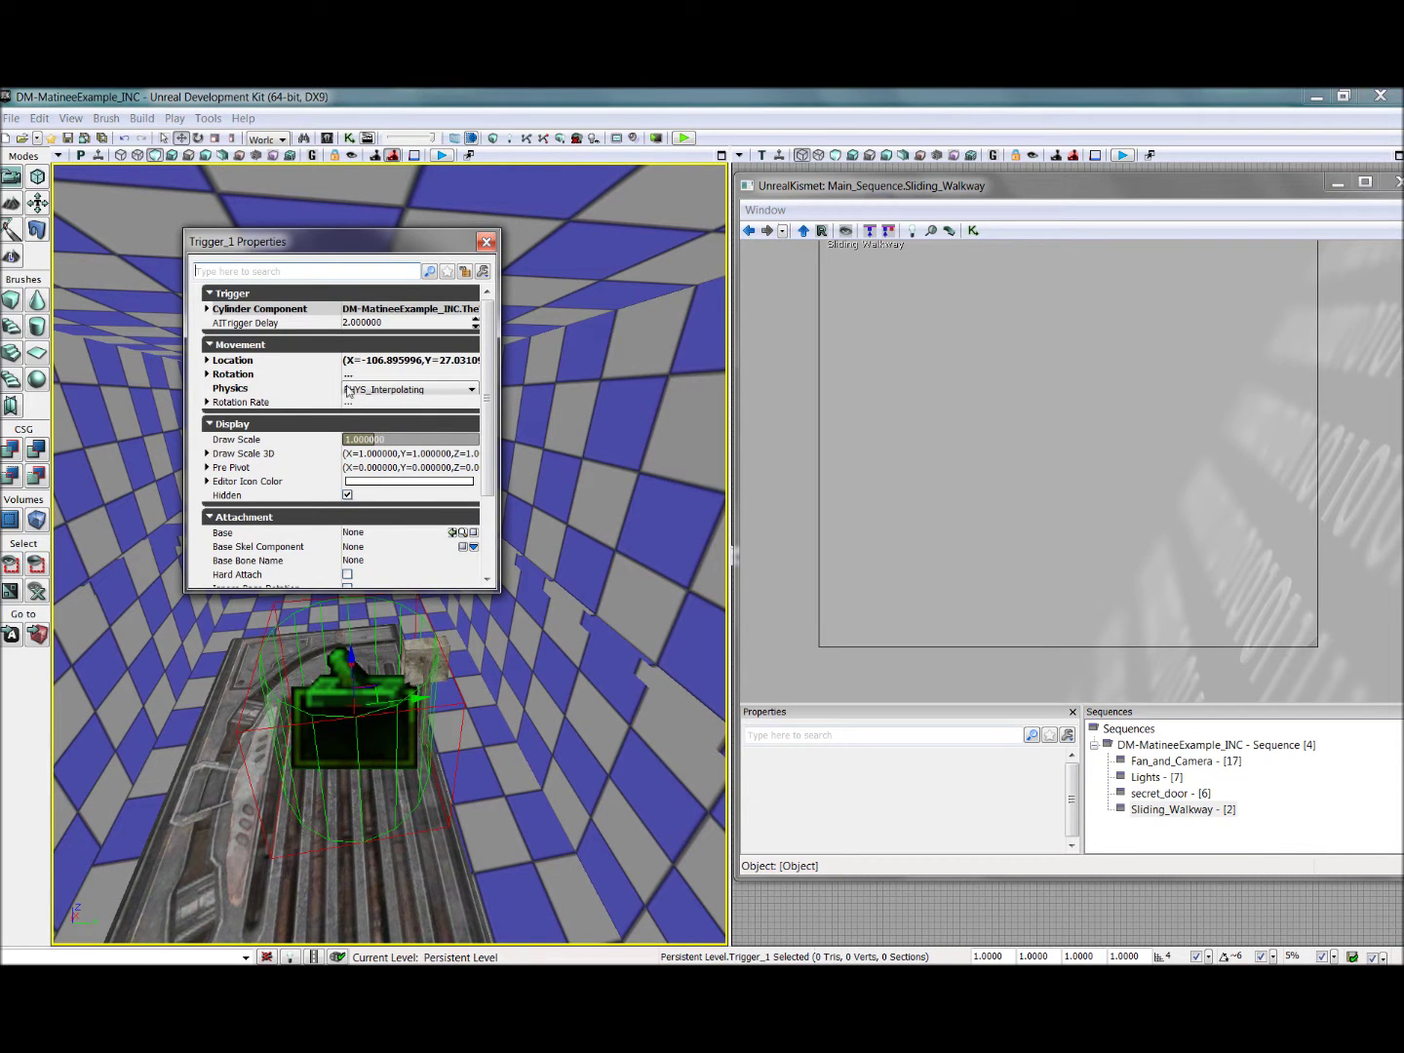
left_click(494, 240)
left_click_drag(439, 390, 513, 479)
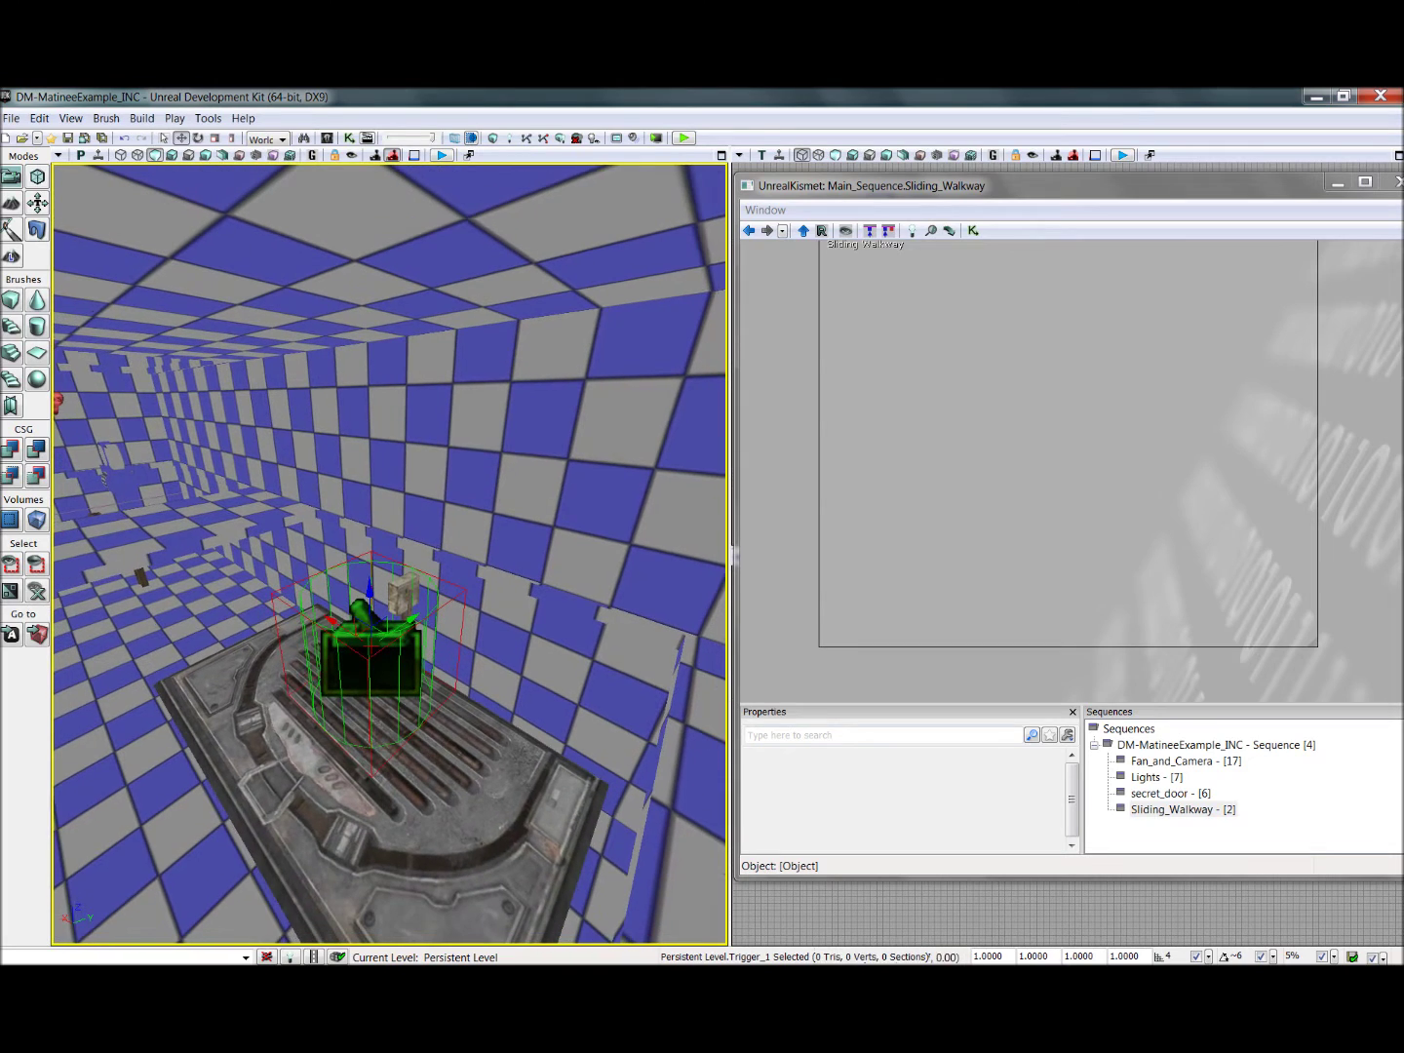
Step: Select the platform mesh, create a new Matinee in the Sliding_Walkway sequence and open it for editing
left_click(458, 770)
left_click_drag(458, 770, 478, 801)
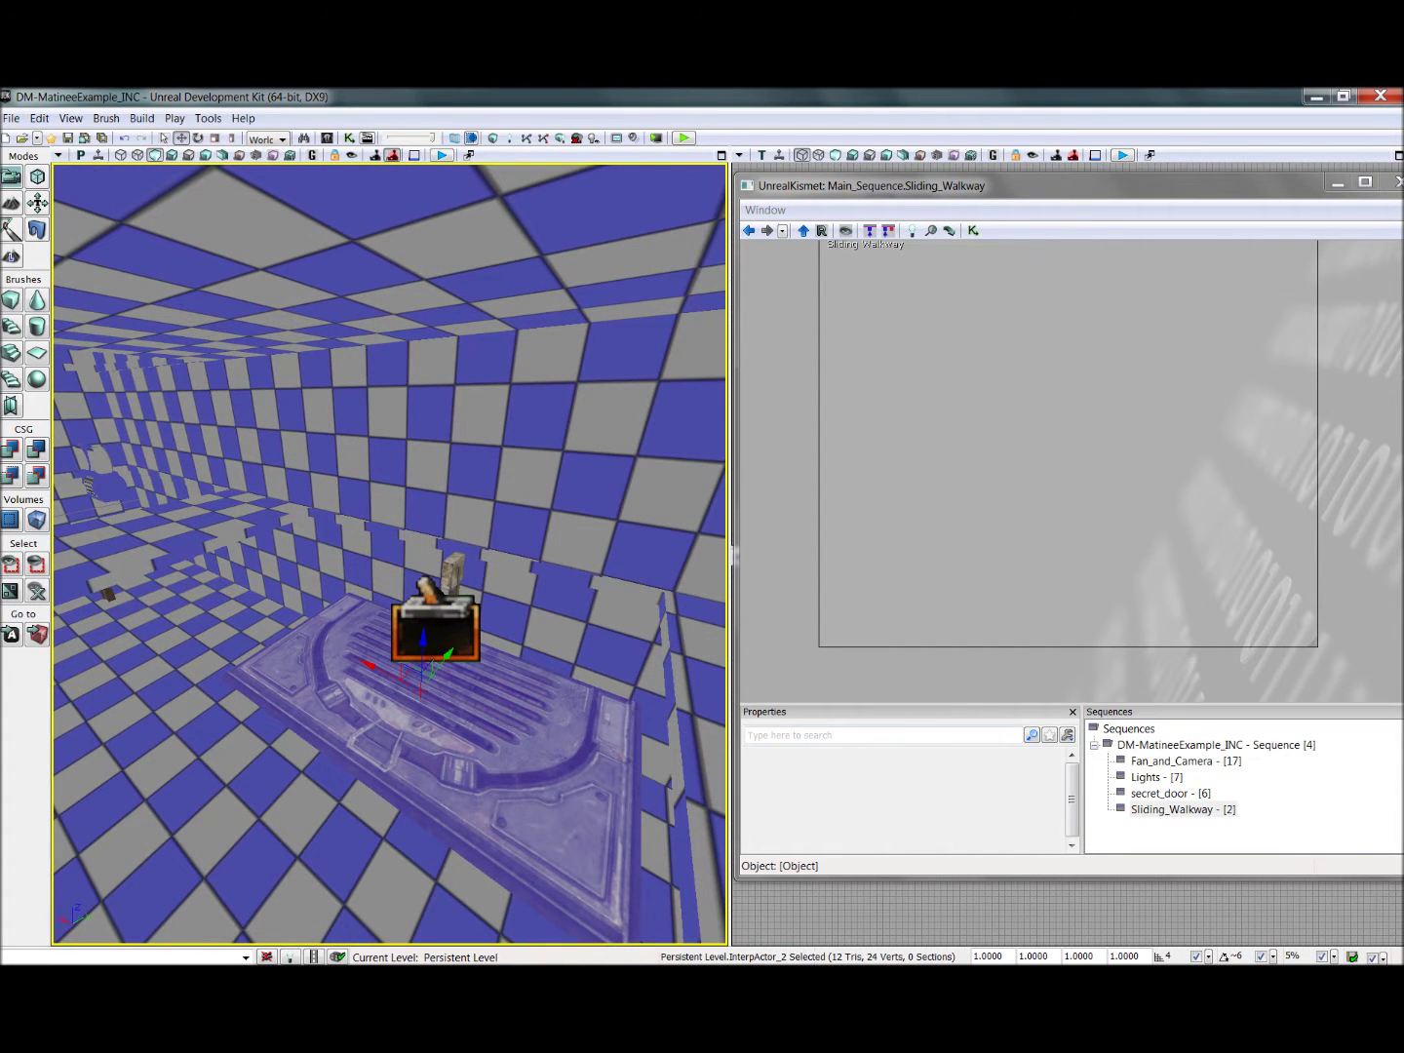
right_click(1076, 380)
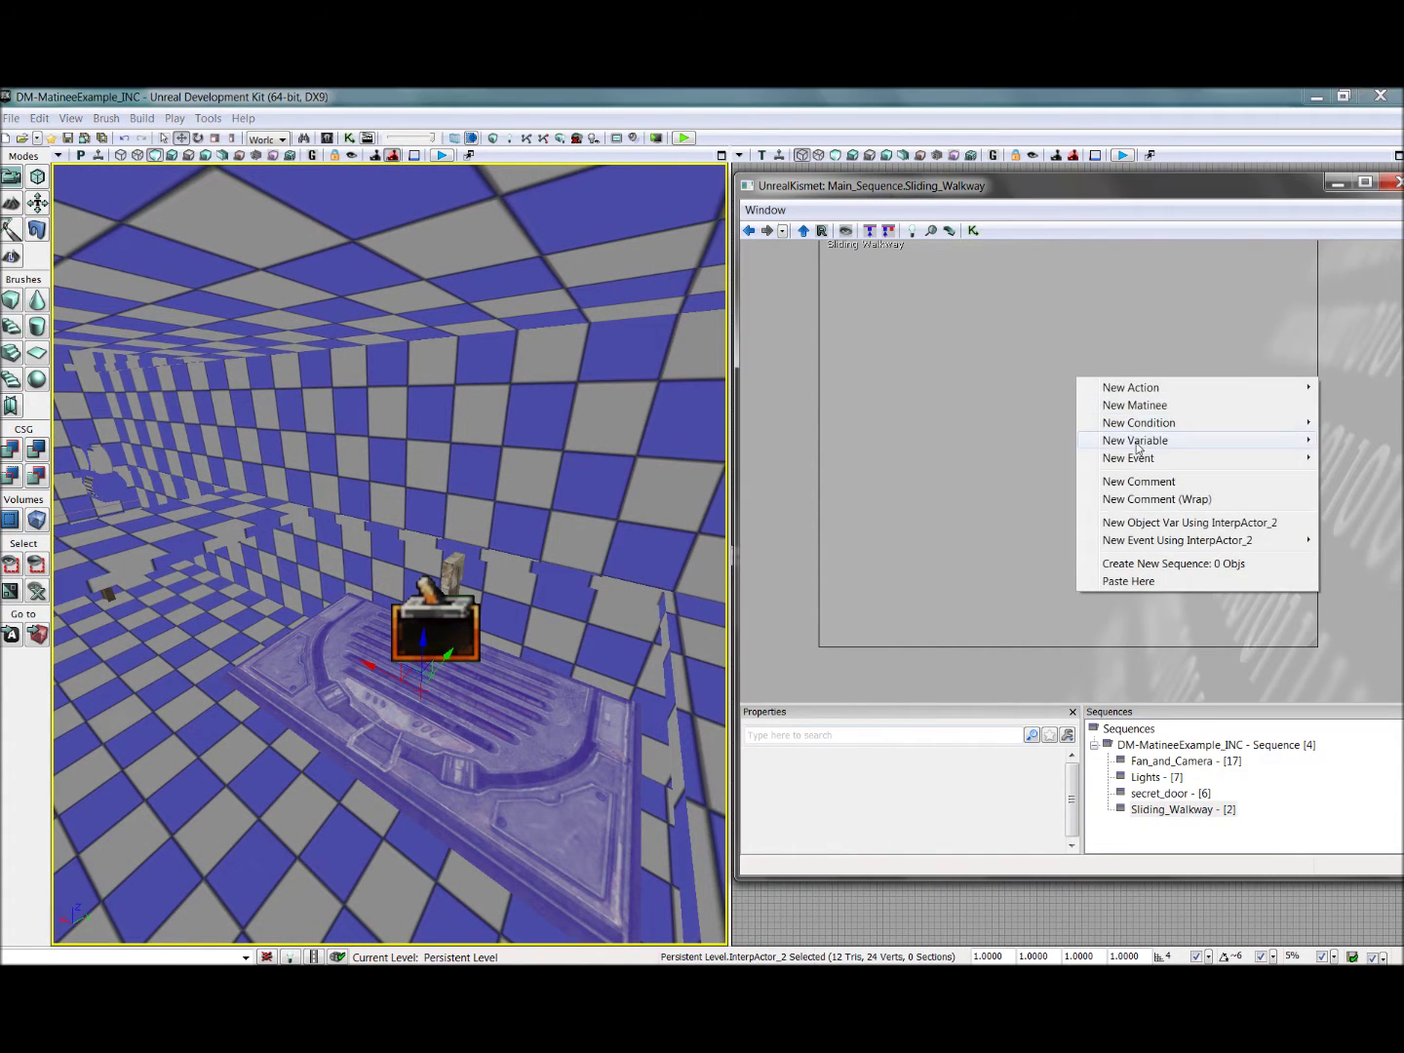
left_click(1135, 405)
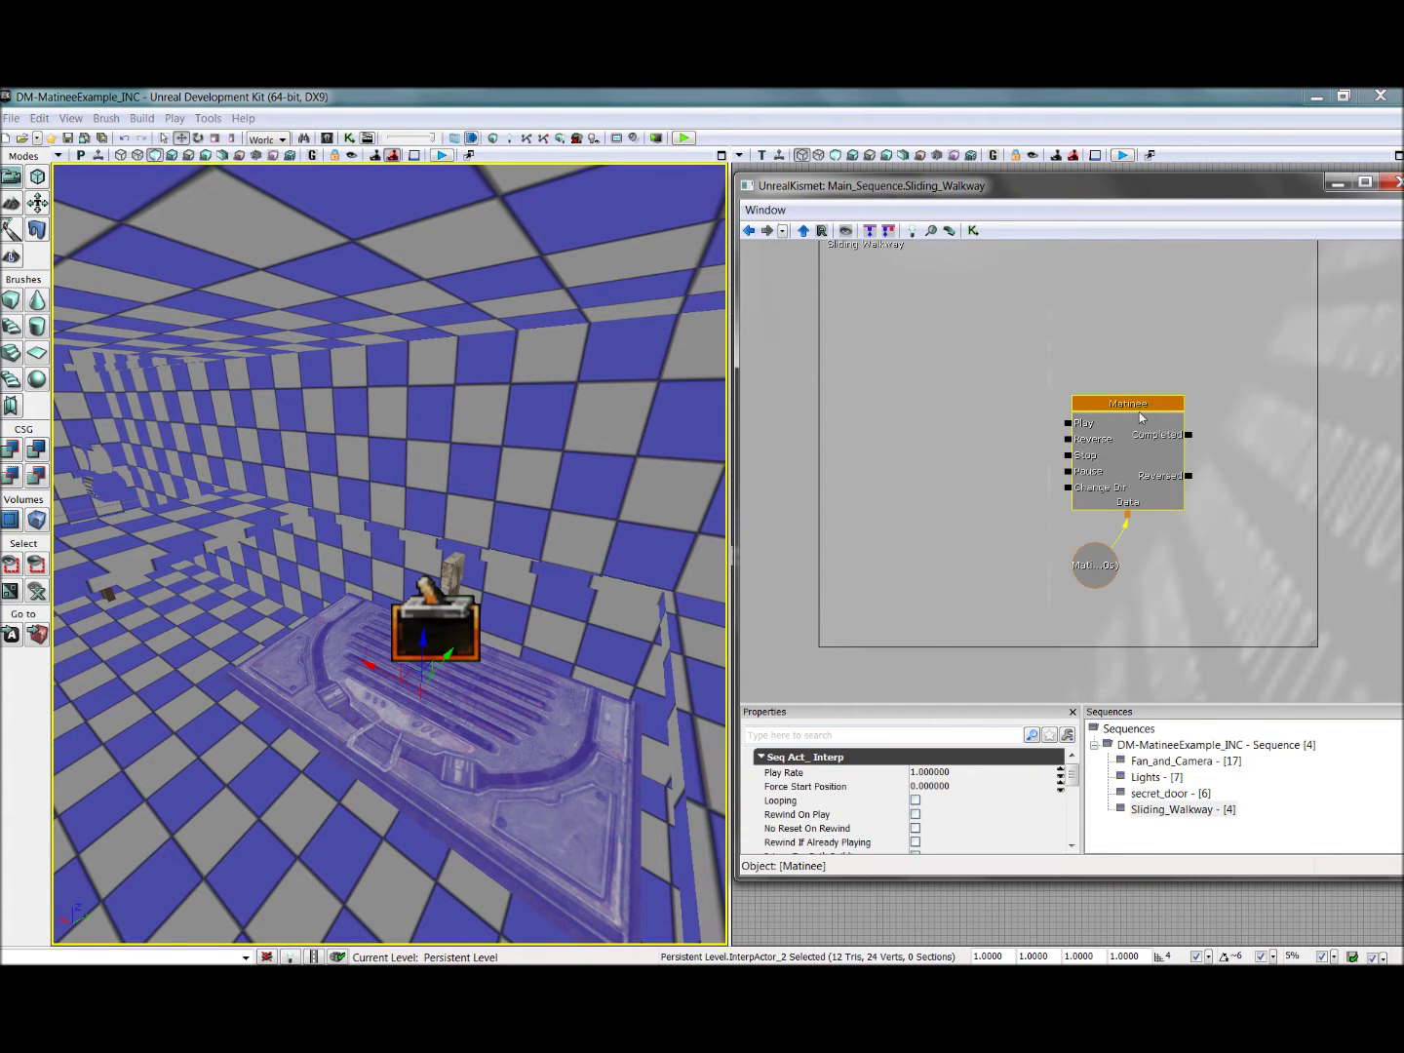
double_click(1139, 412)
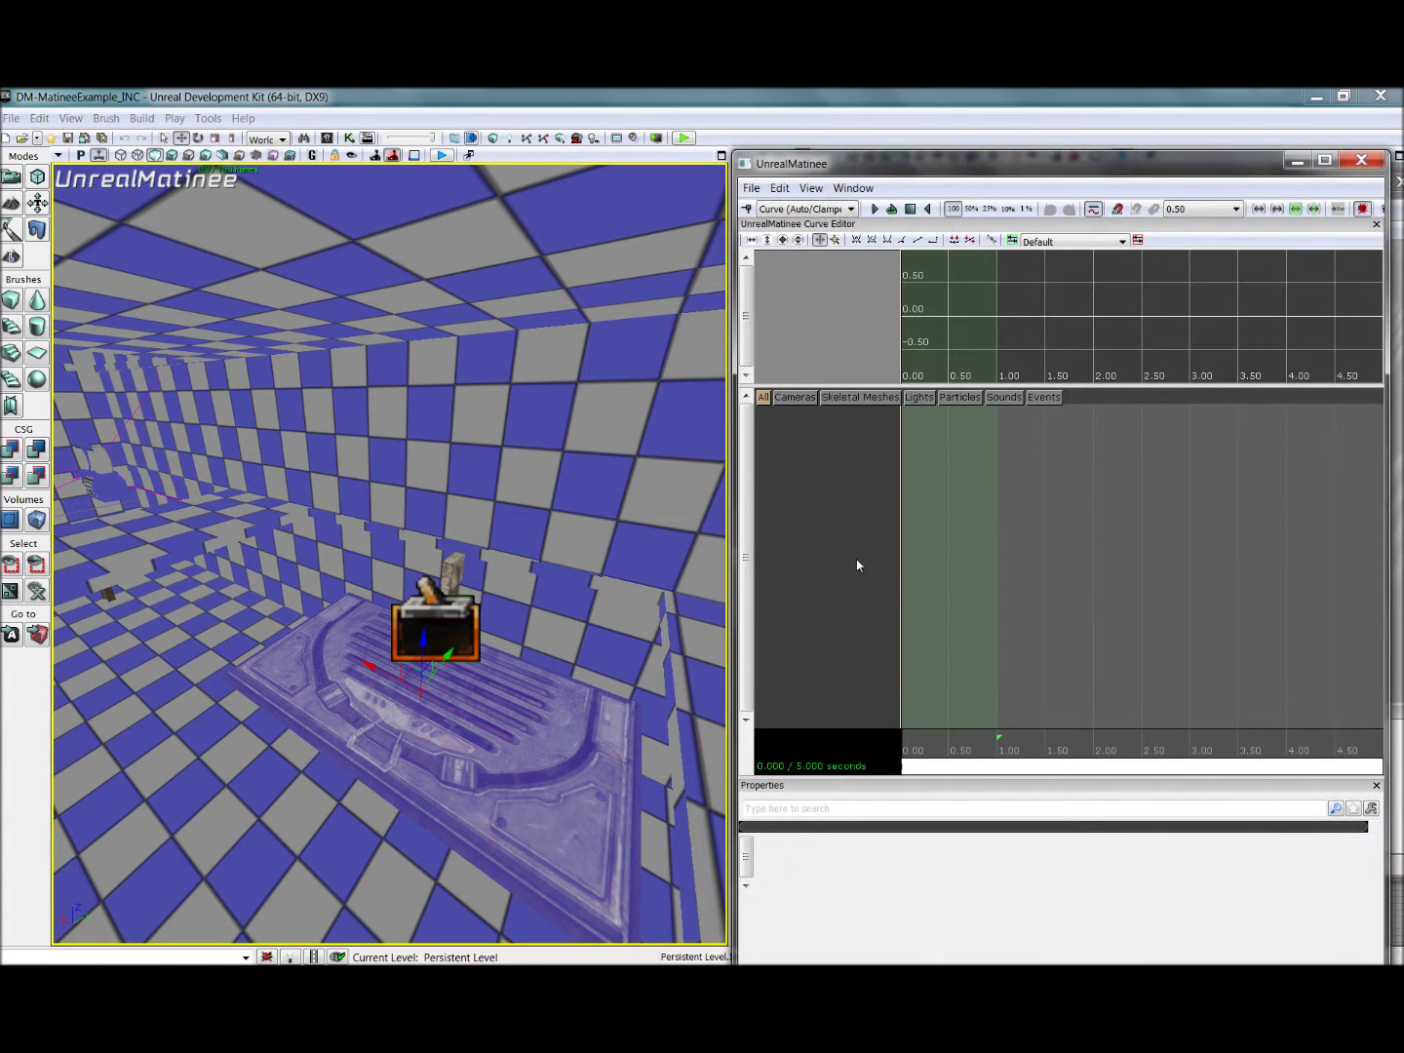
Step: Add an empty group named sliding_platform for the selected platform and give it a movement track
right_click(871, 421)
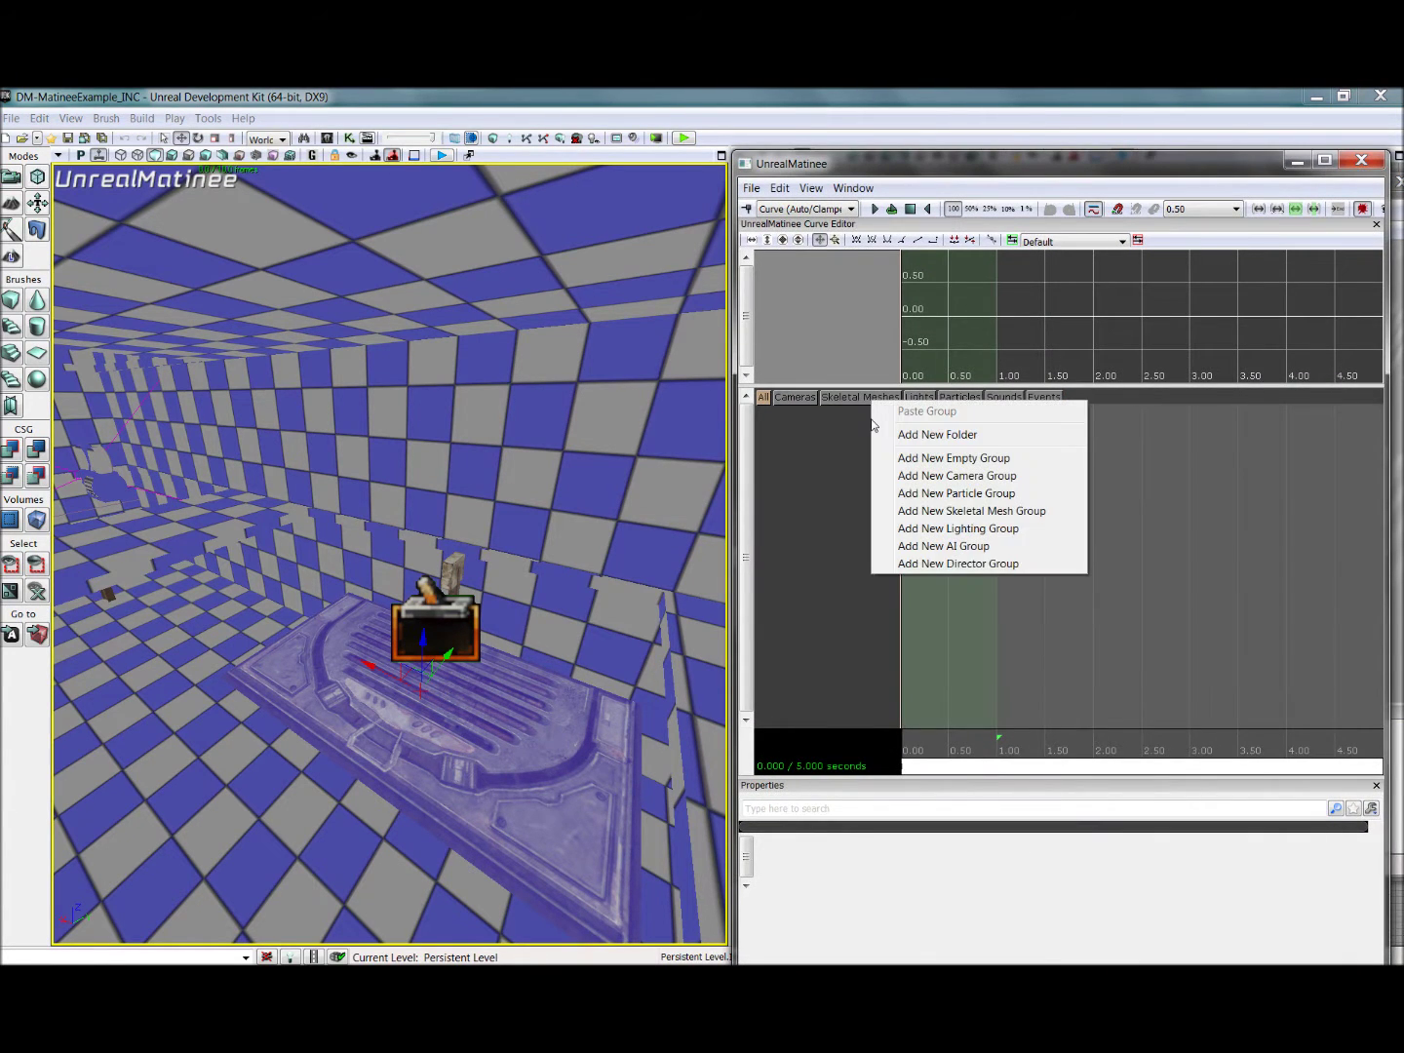
left_click(985, 462)
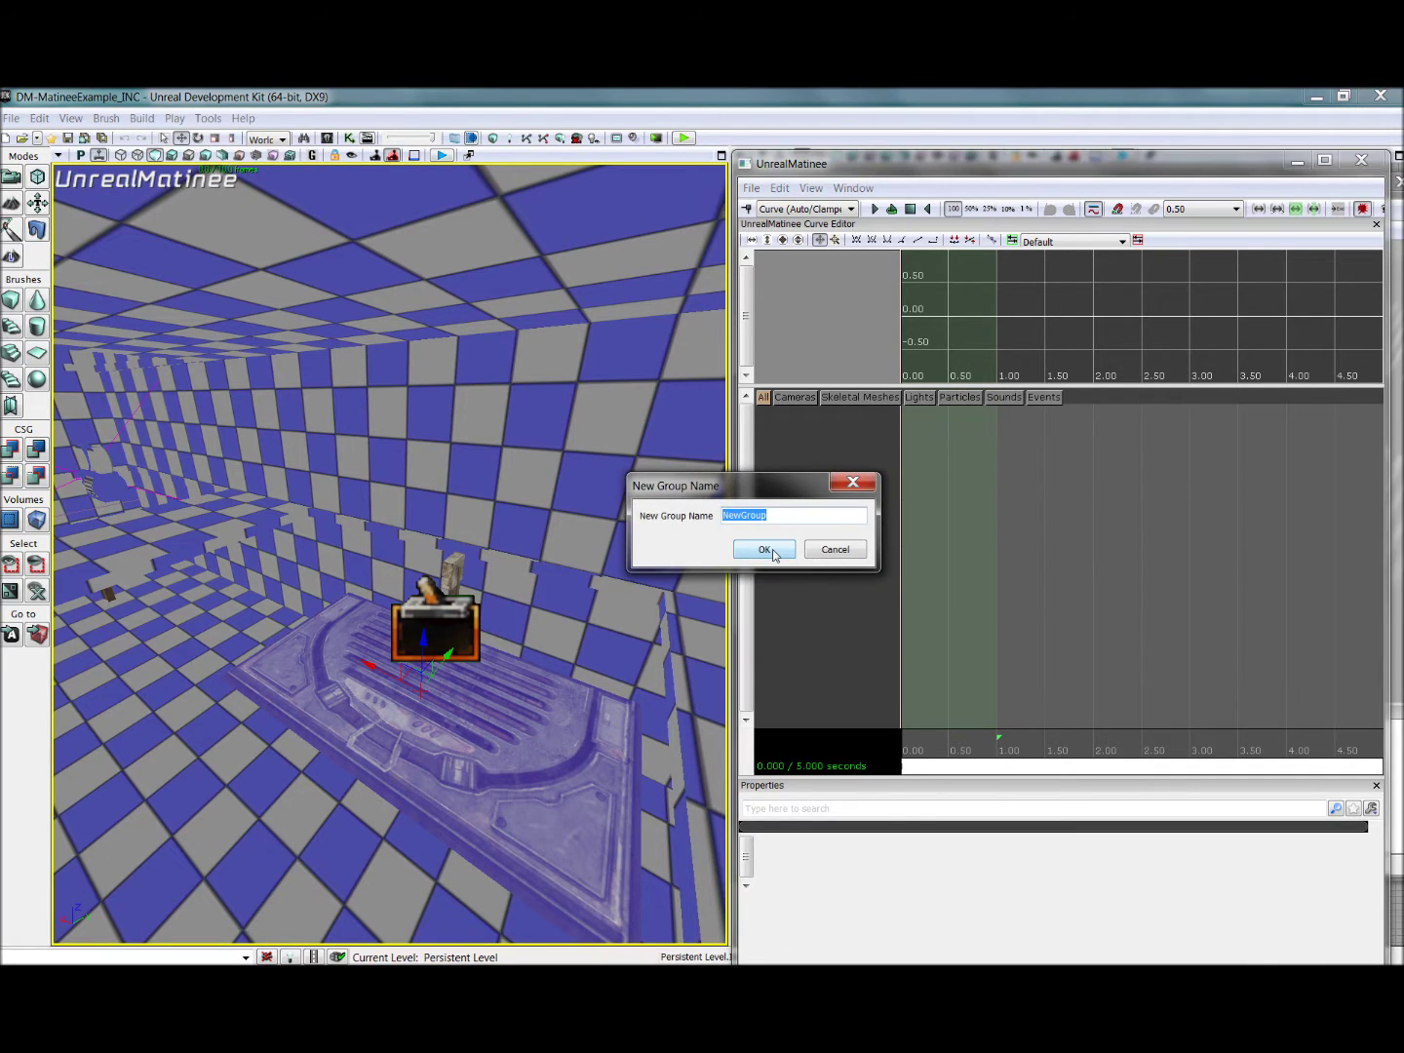
type("Sliding_platform")
left_click(773, 553)
right_click(804, 417)
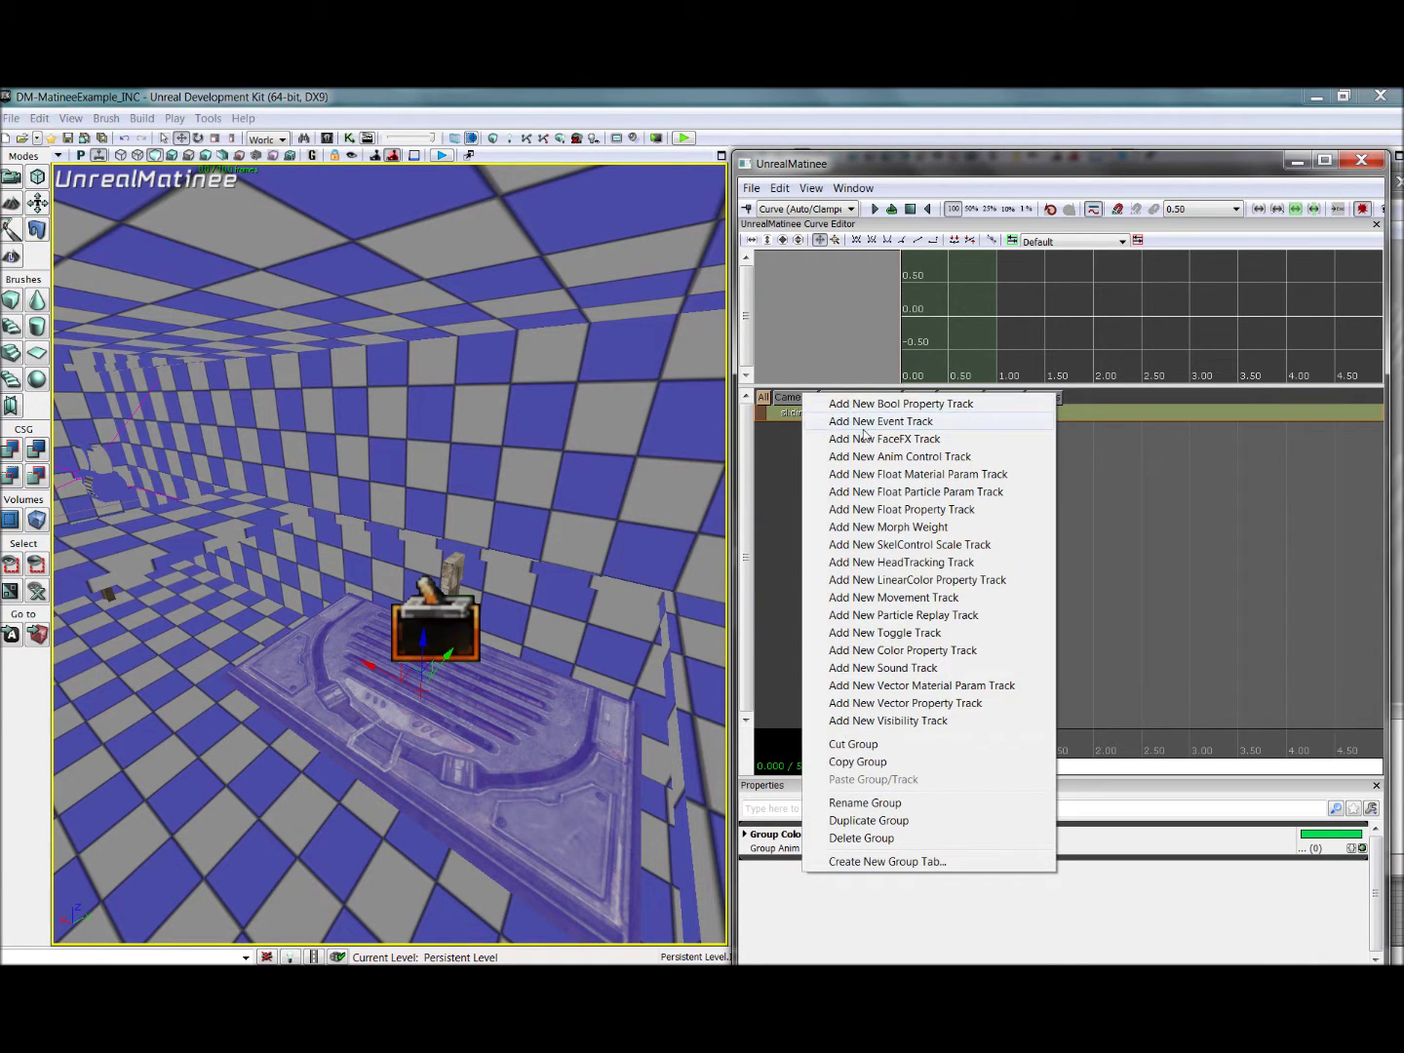
left_click(930, 605)
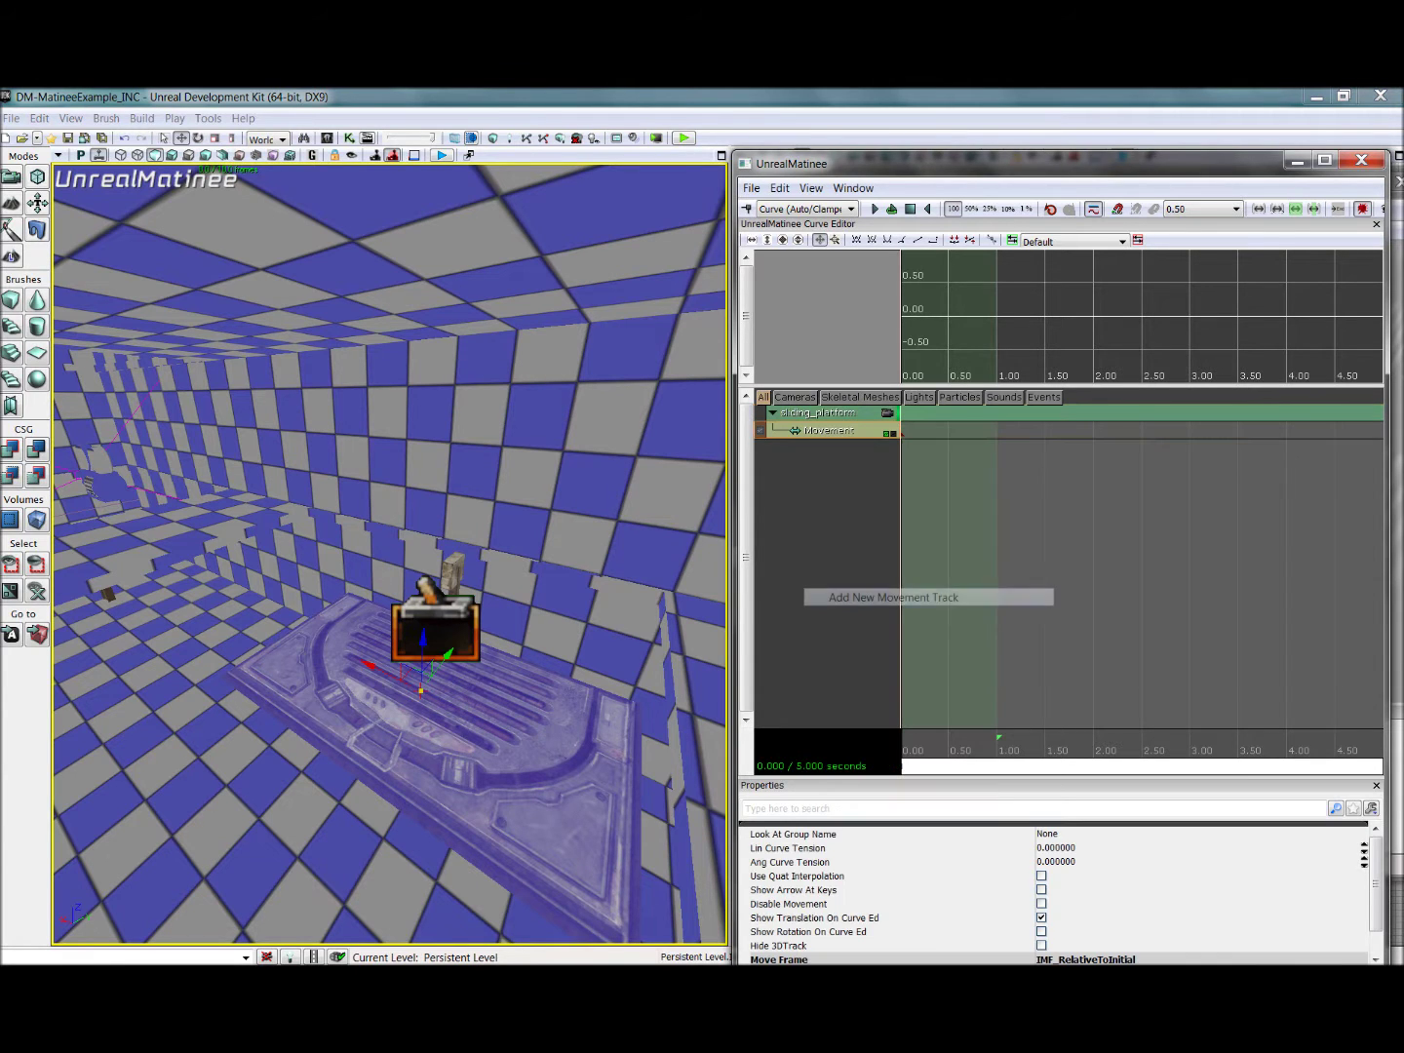
Step: At 2.5 seconds, slide the platform along its X axis away from the trigger and add a movement key
mouse_move(391, 545)
right_mouse_down()
mouse_move(355, 517)
mouse_move(429, 517)
mouse_move(371, 551)
right_mouse_up()
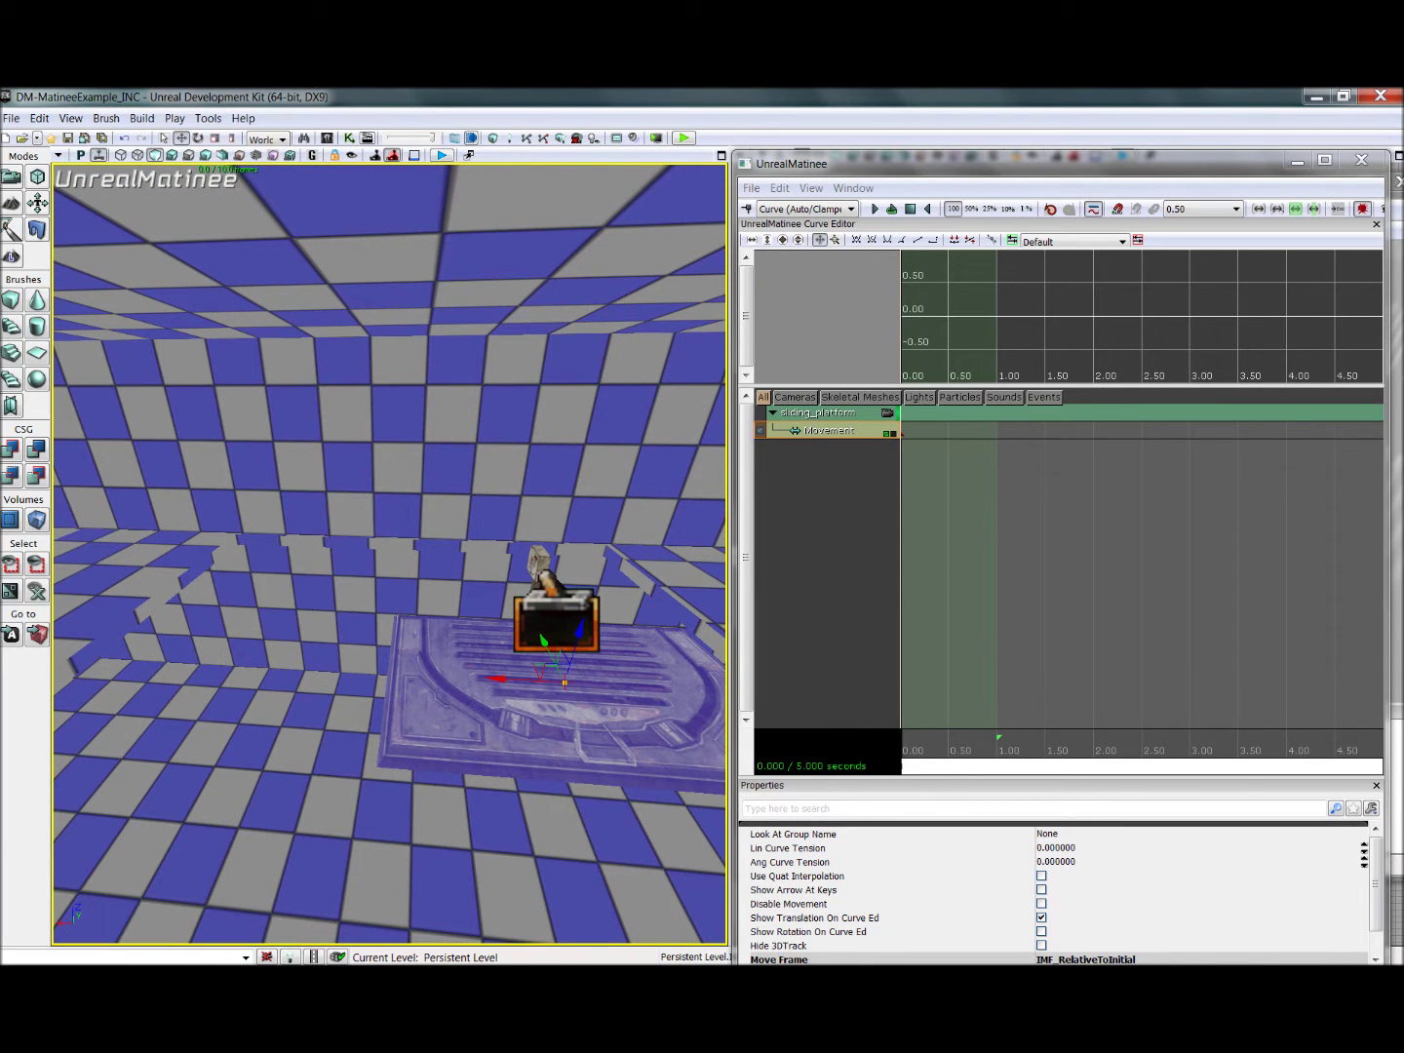
left_click_drag(903, 749, 1145, 741)
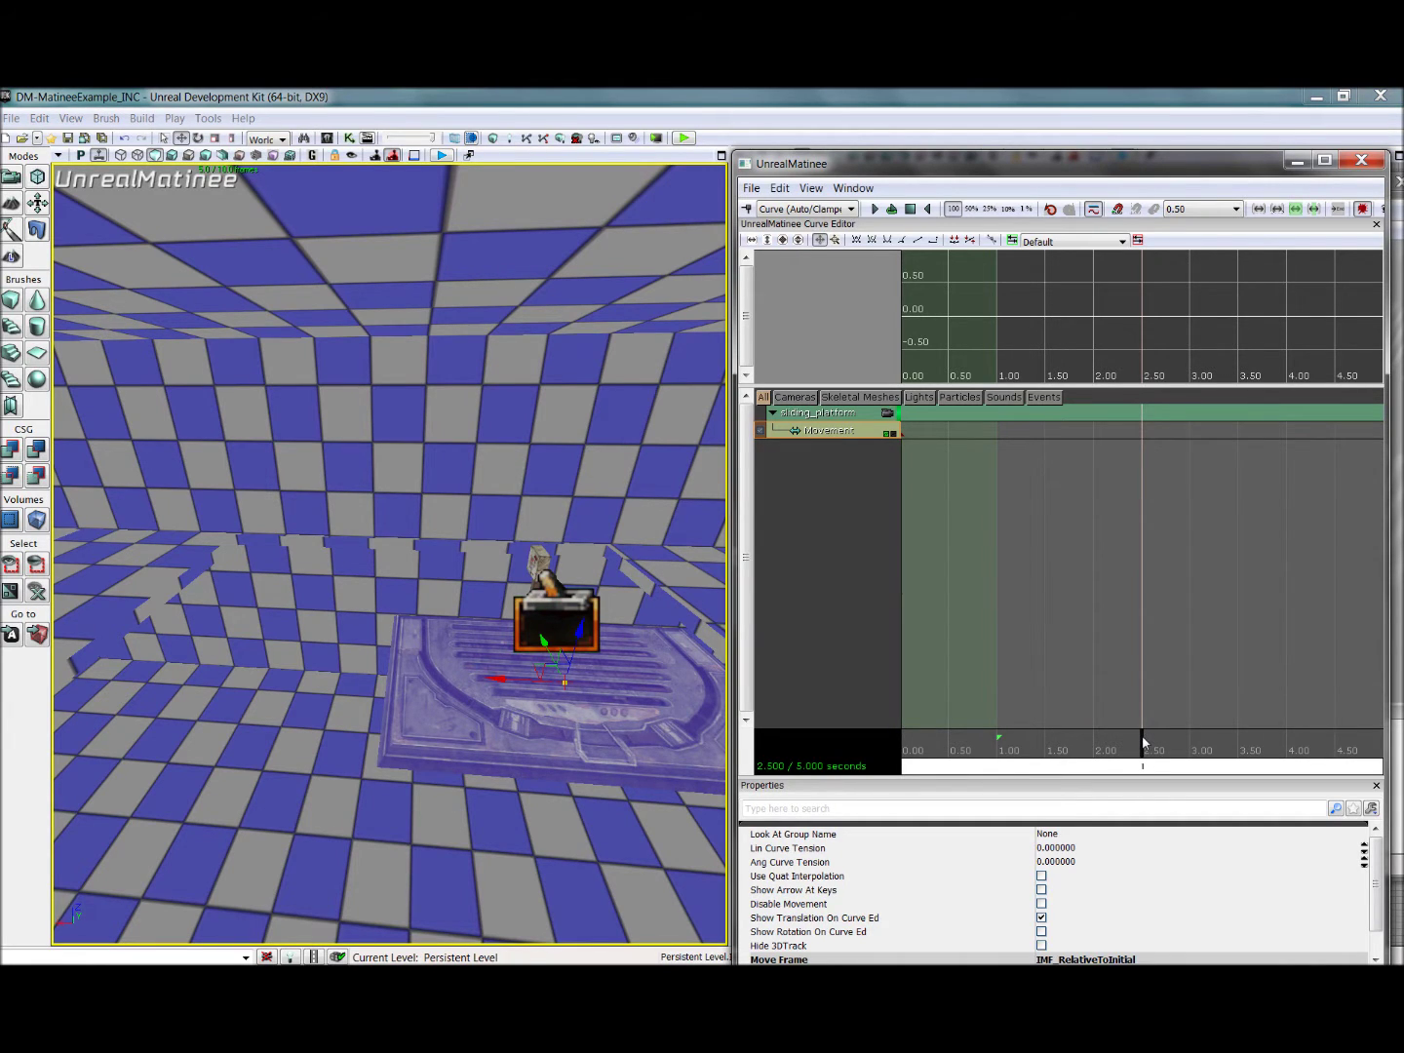
left_click_drag(497, 678, 212, 665)
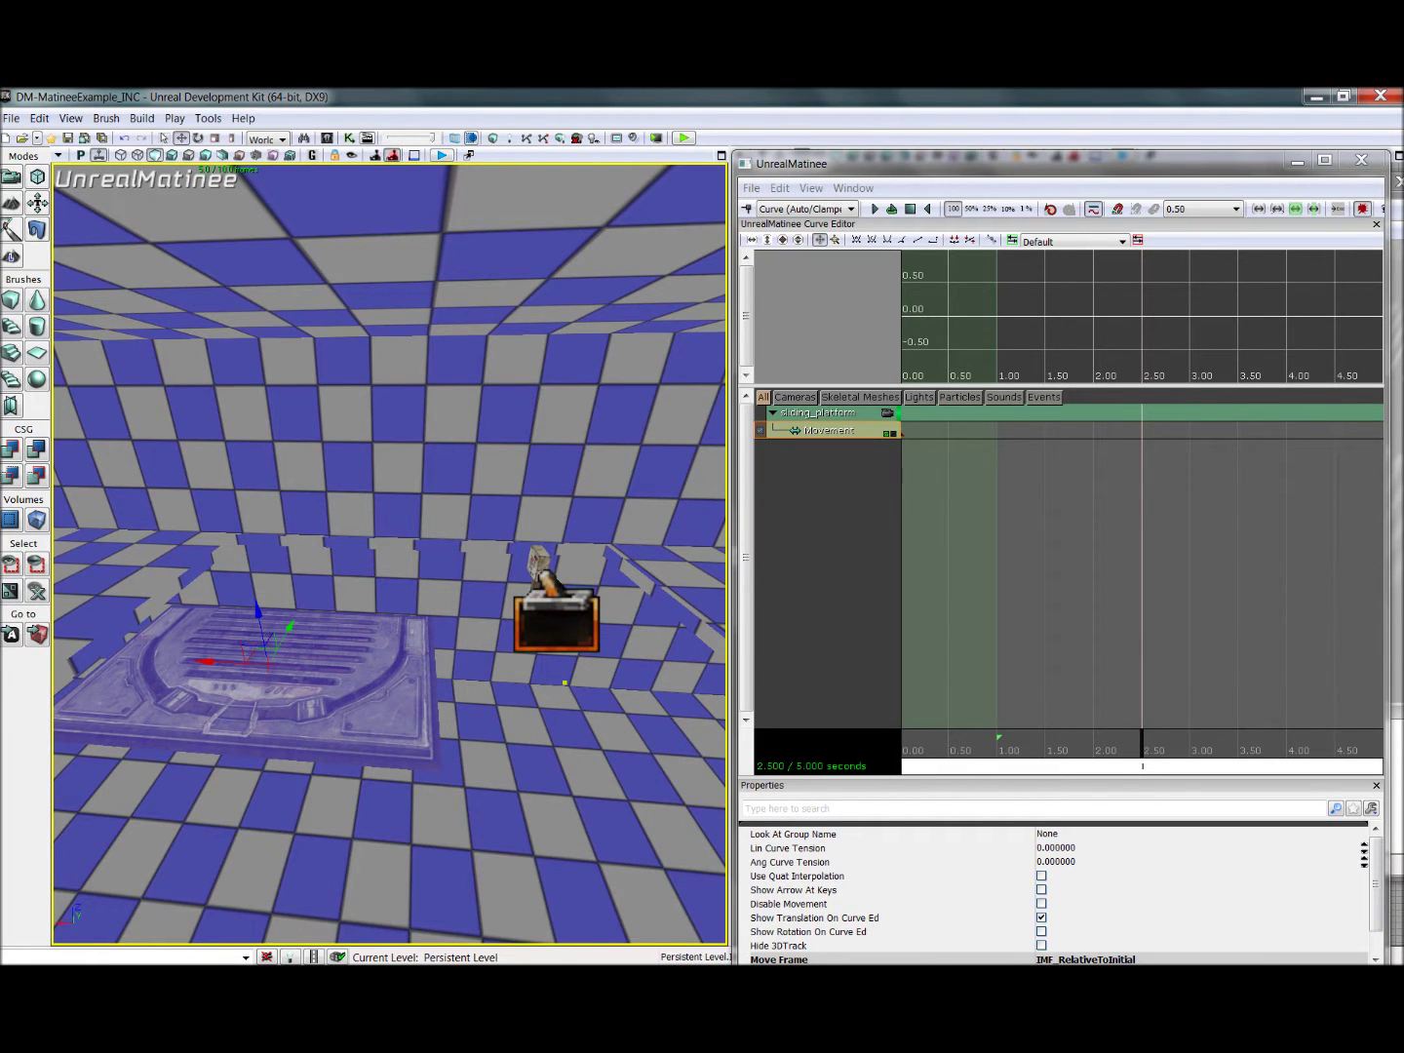
left_click(853, 441)
key("Return")
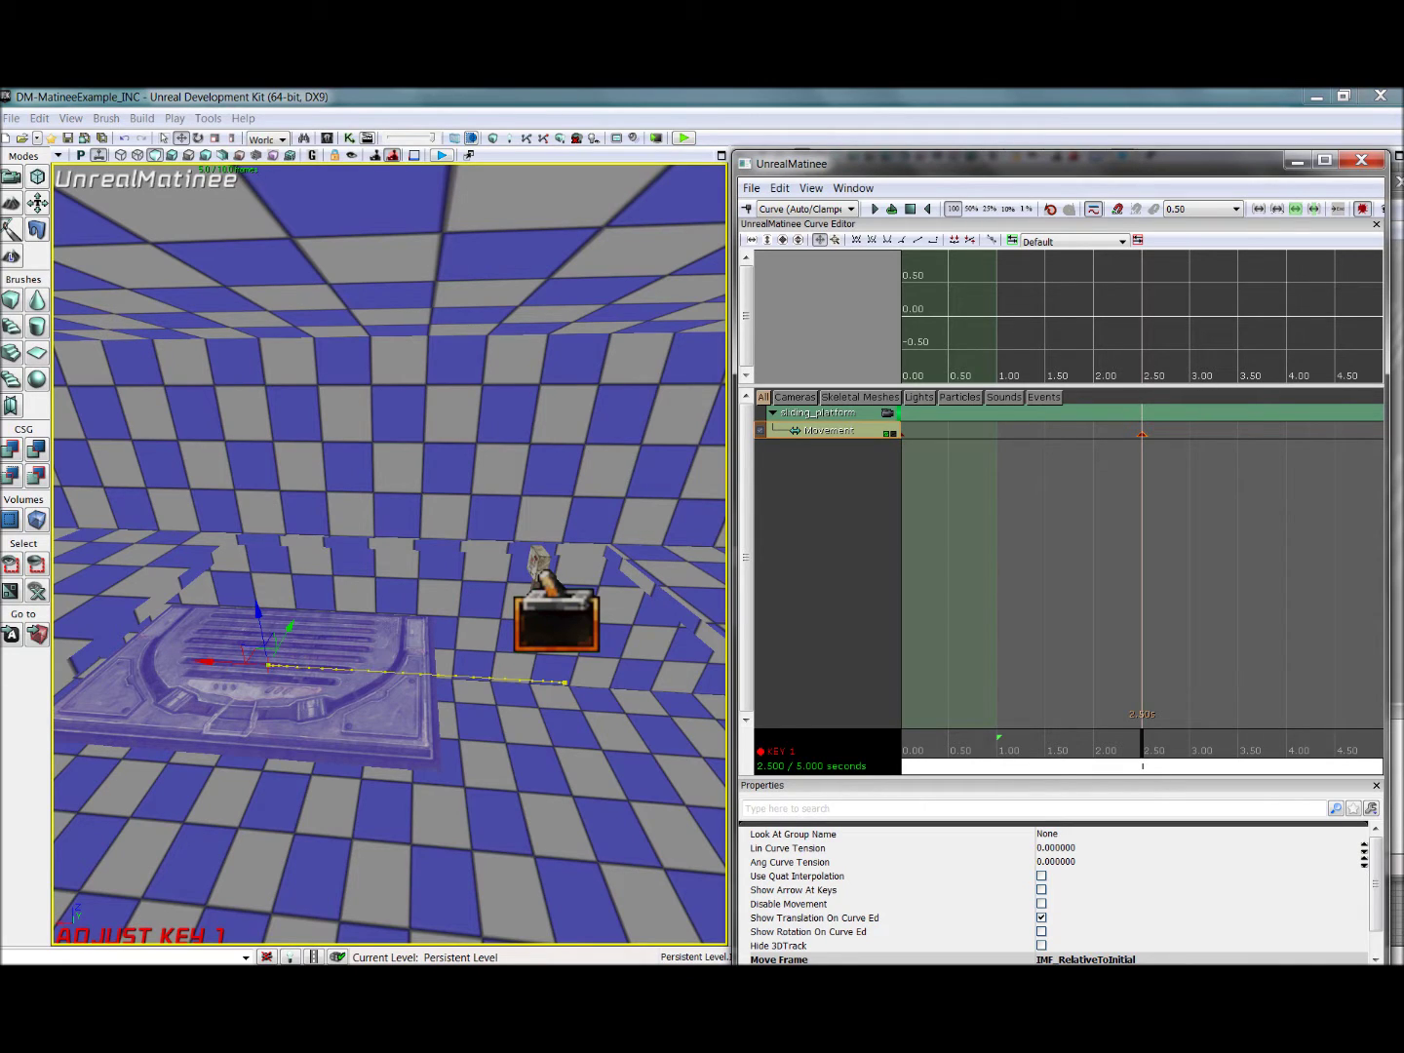
right_click(1143, 434)
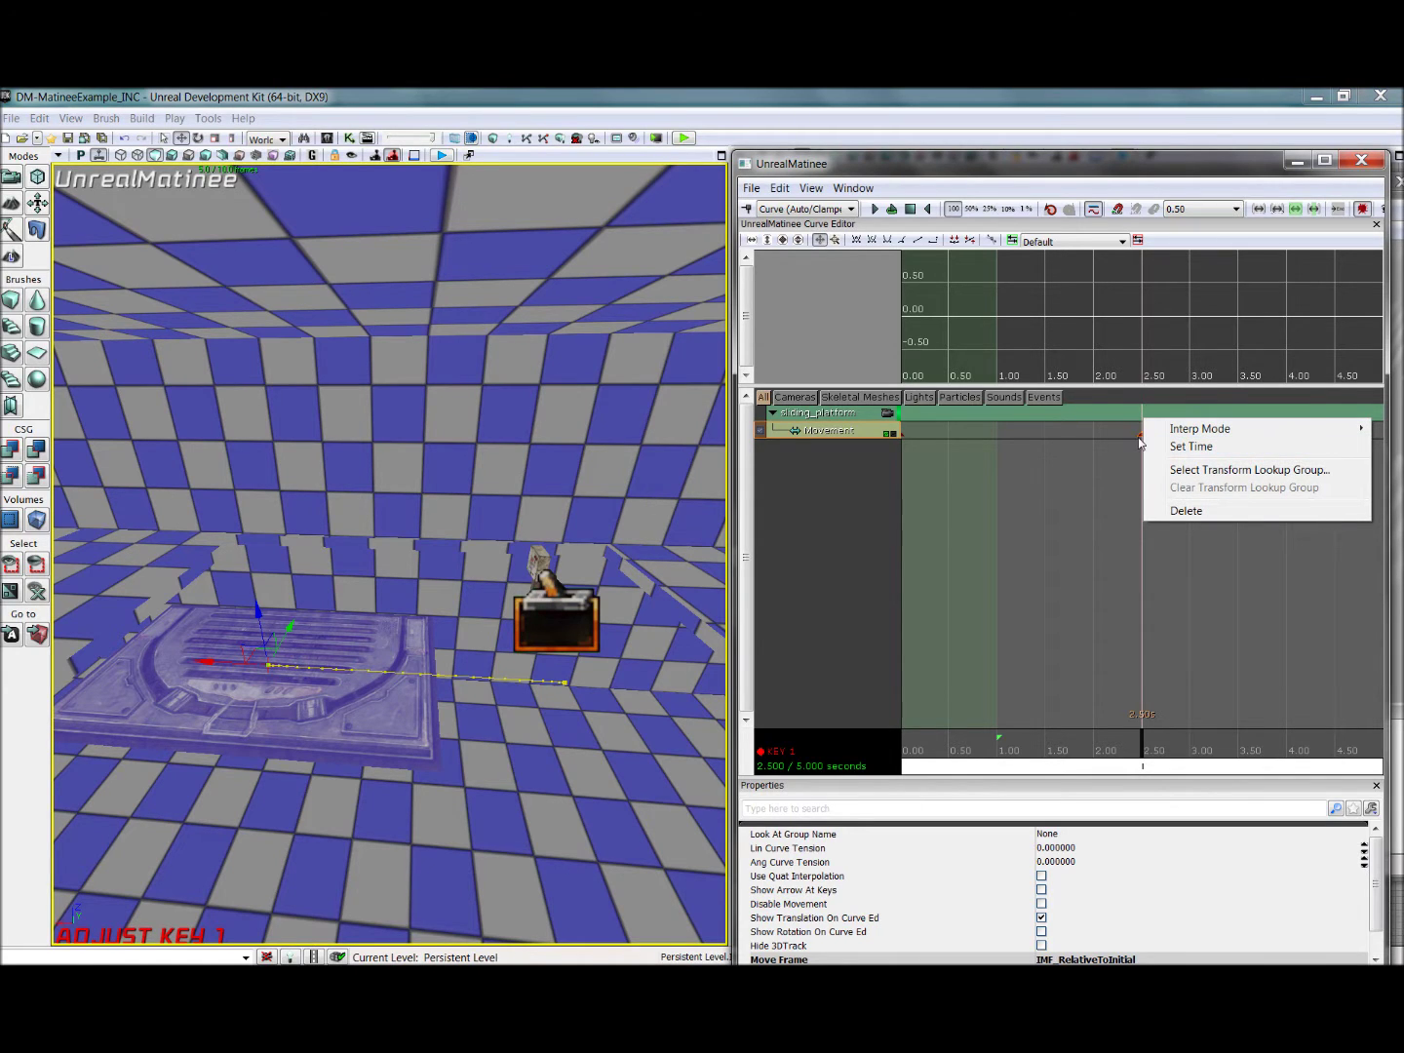
left_click(1170, 446)
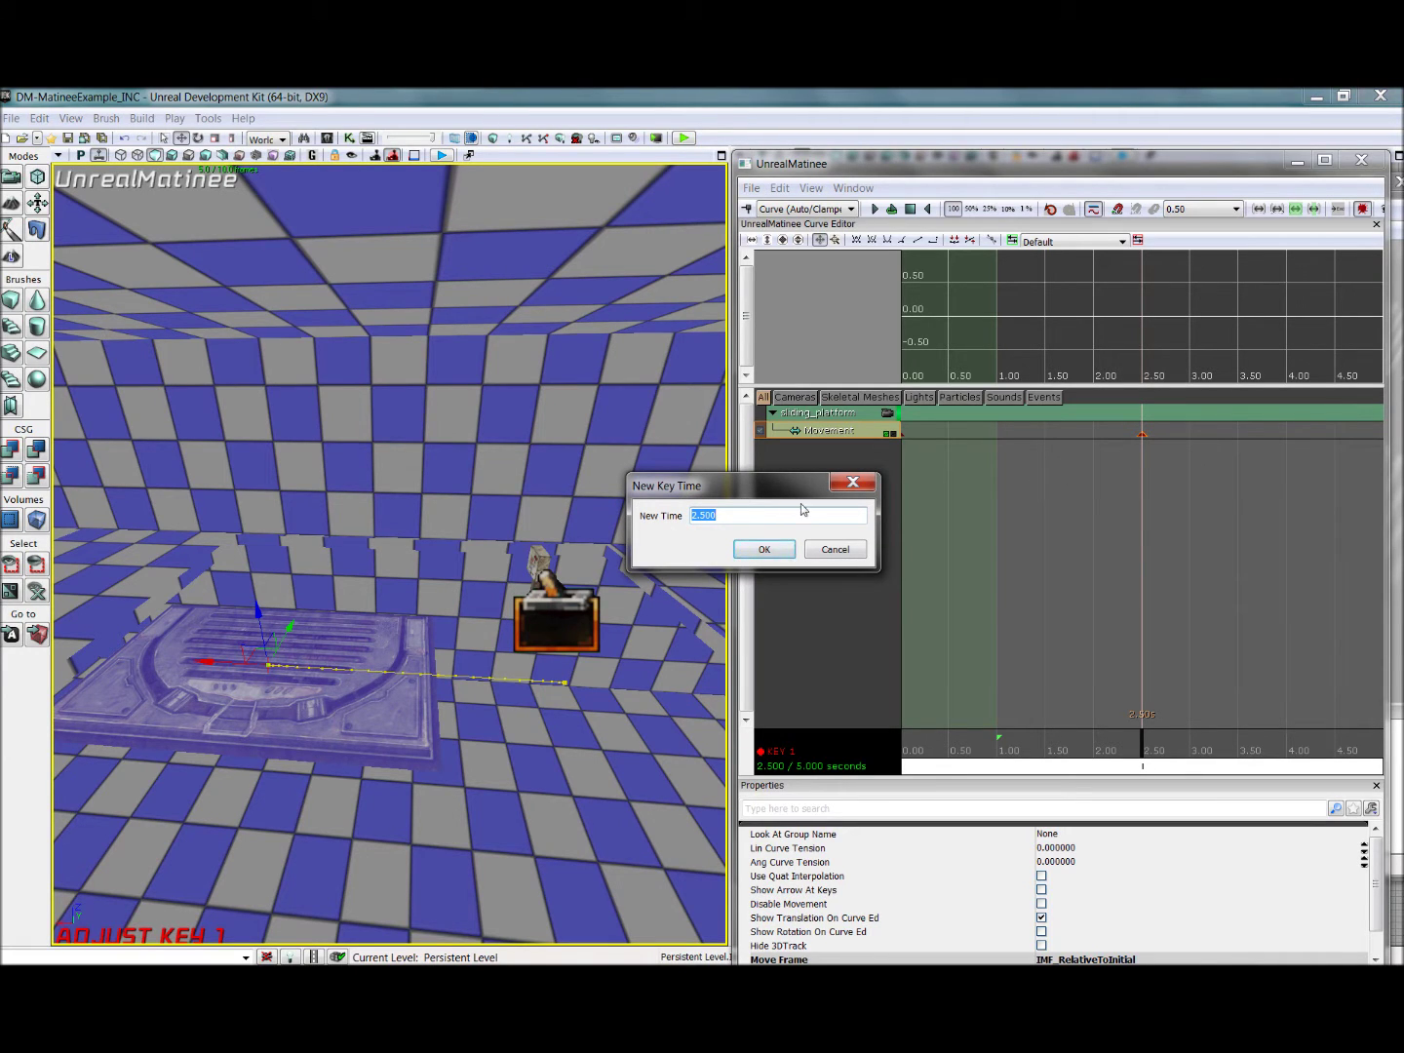
left_click(830, 548)
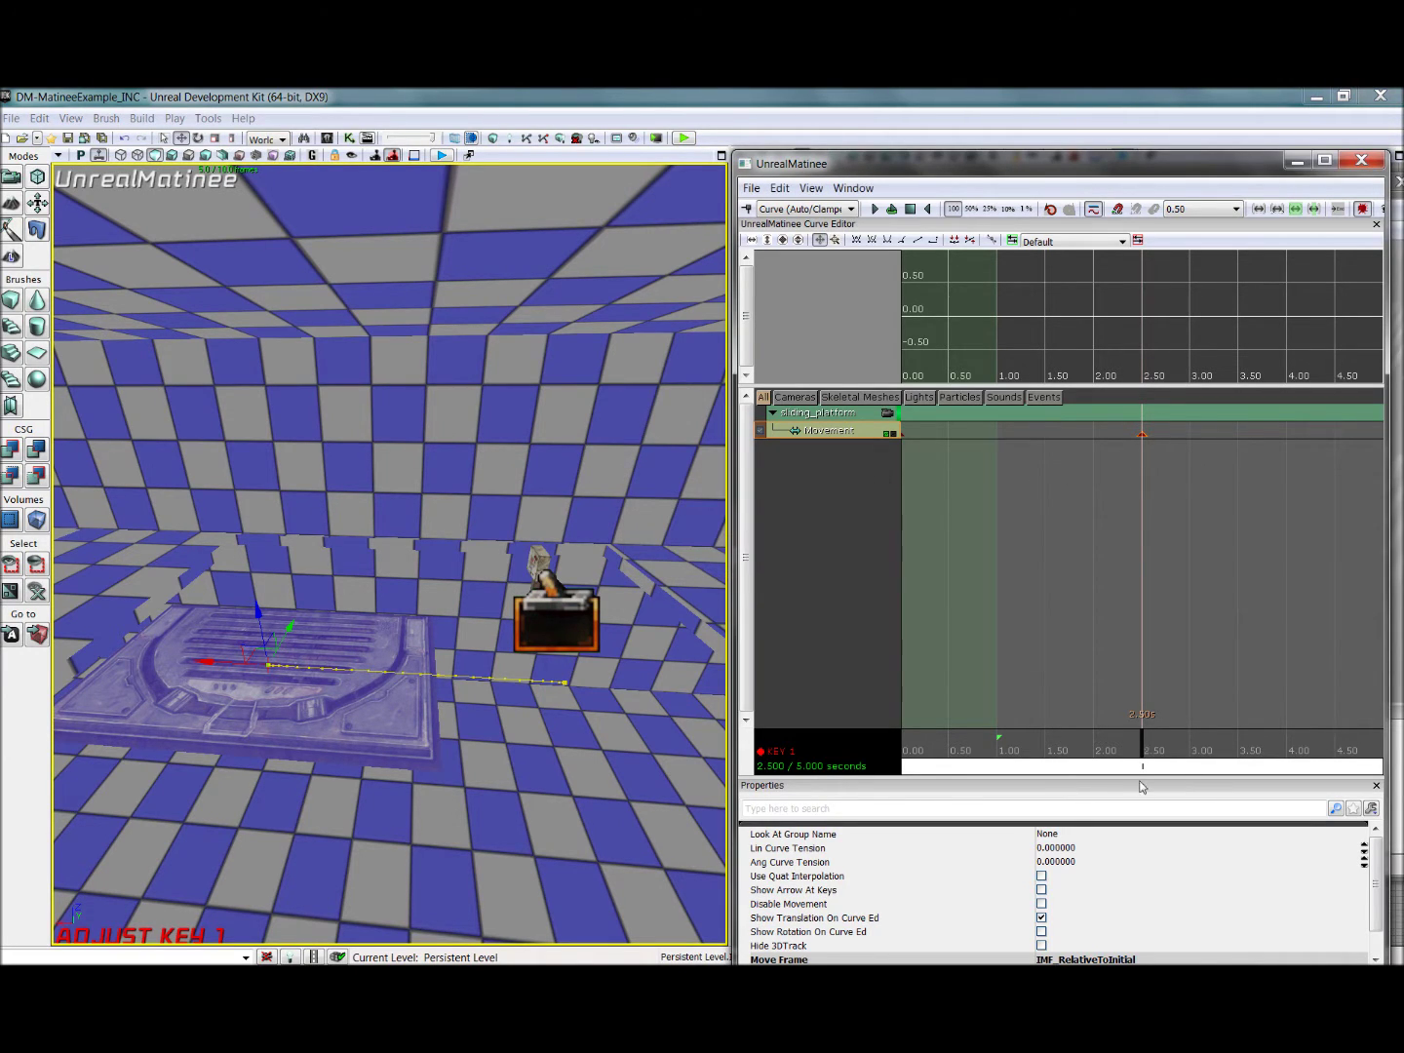
Step: At 5 seconds, slide the platform back along X to its starting position and add another movement key
left_click_drag(1146, 764, 1238, 768)
left_click_drag(1054, 749, 1299, 747)
left_click_drag(206, 665, 500, 694)
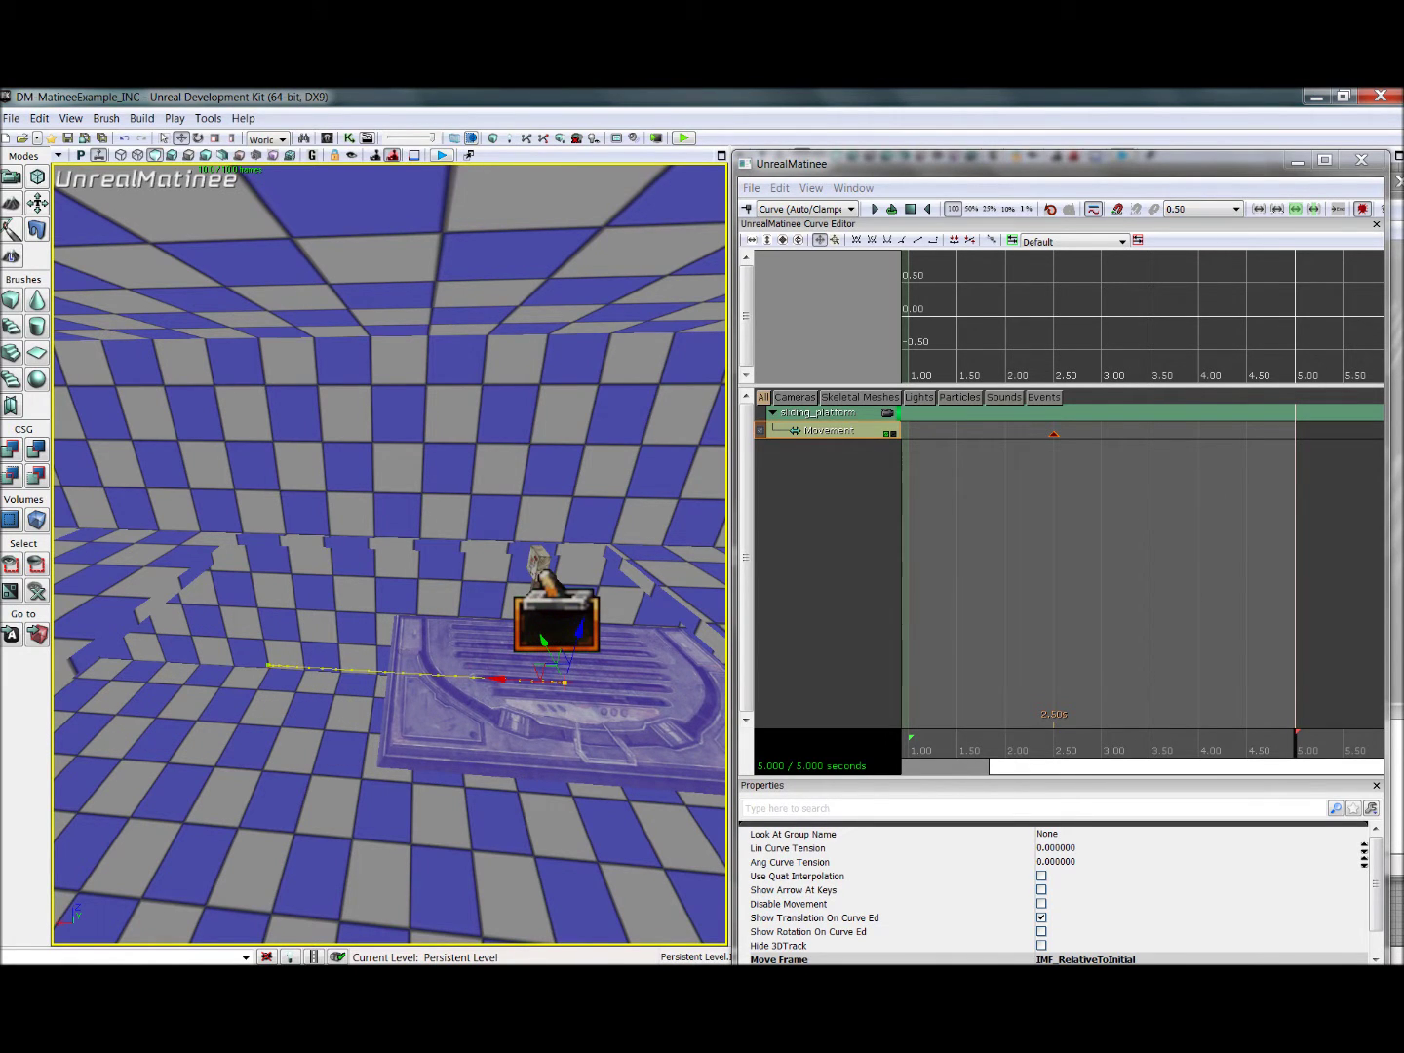
left_click(839, 440)
key("Return")
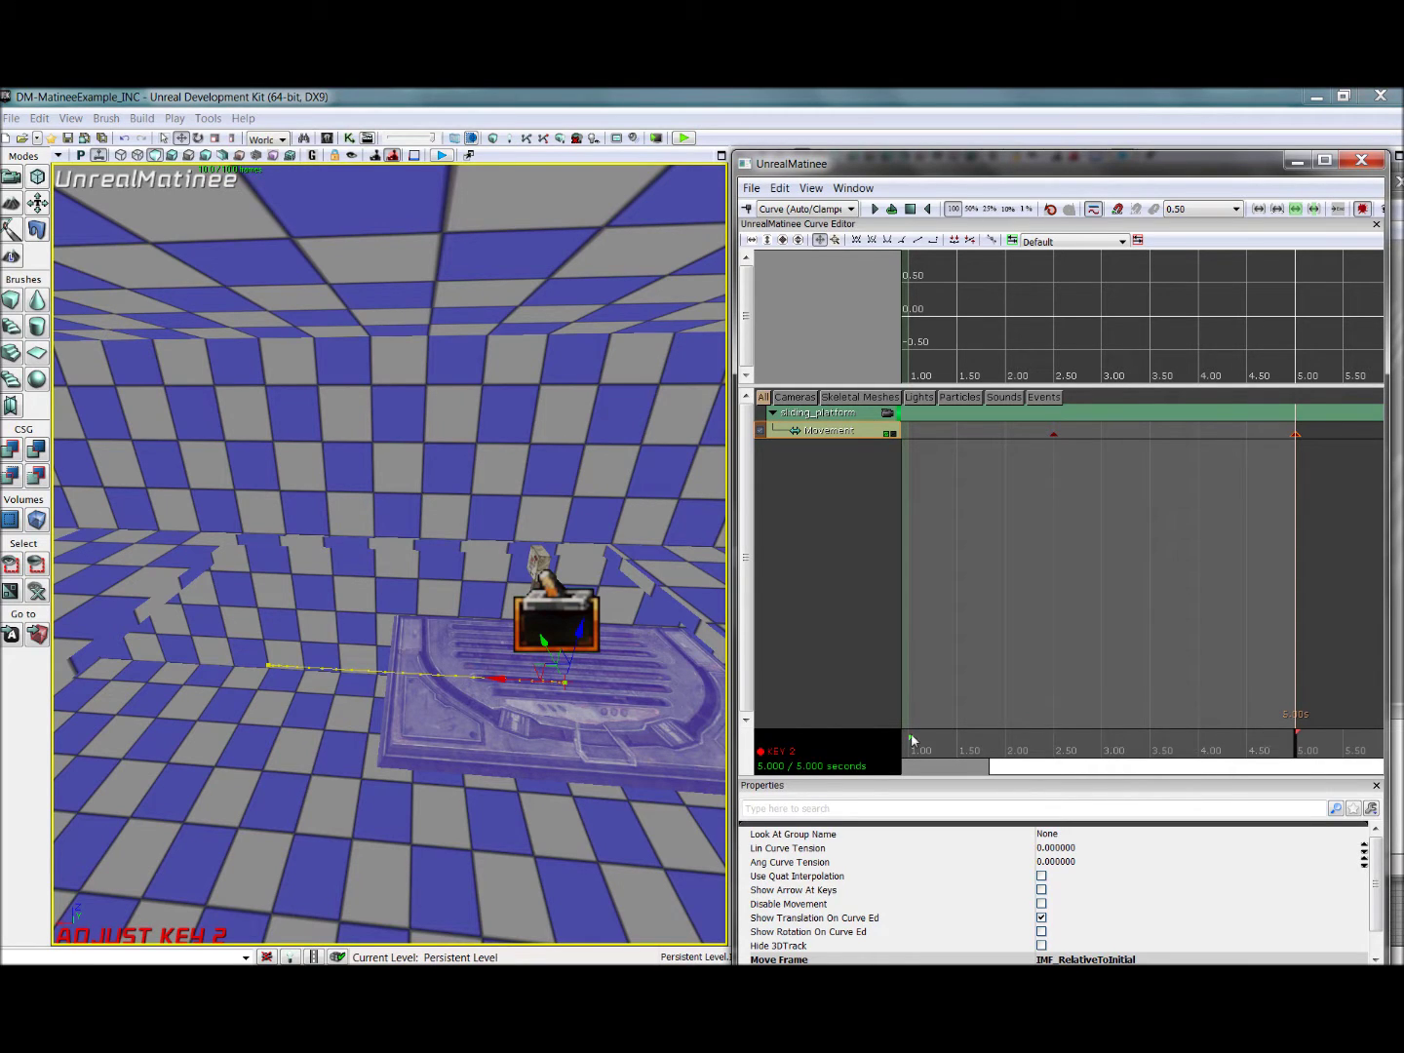
Step: Extend the end of the loop section to 5 seconds and preview the platform's looped movement before closing Matinee
left_click_drag(1062, 769, 921, 753)
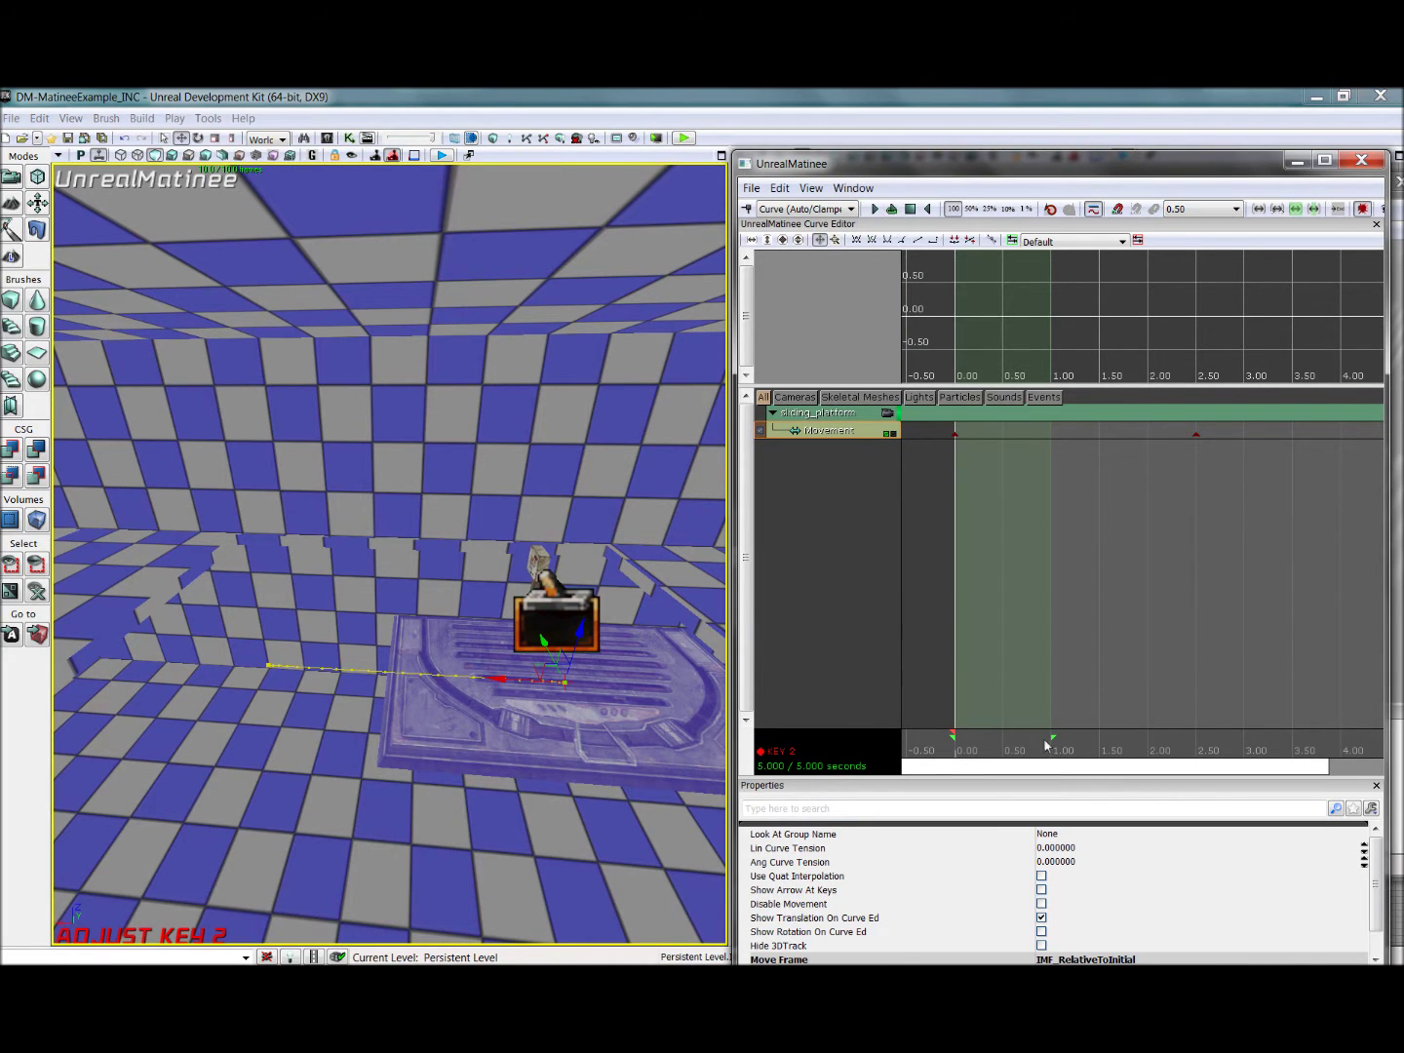
mouse_move(1053, 738)
left_mouse_down()
mouse_move(1381, 738)
mouse_move(1396, 766)
left_mouse_up()
left_click_drag(1236, 738, 1293, 739)
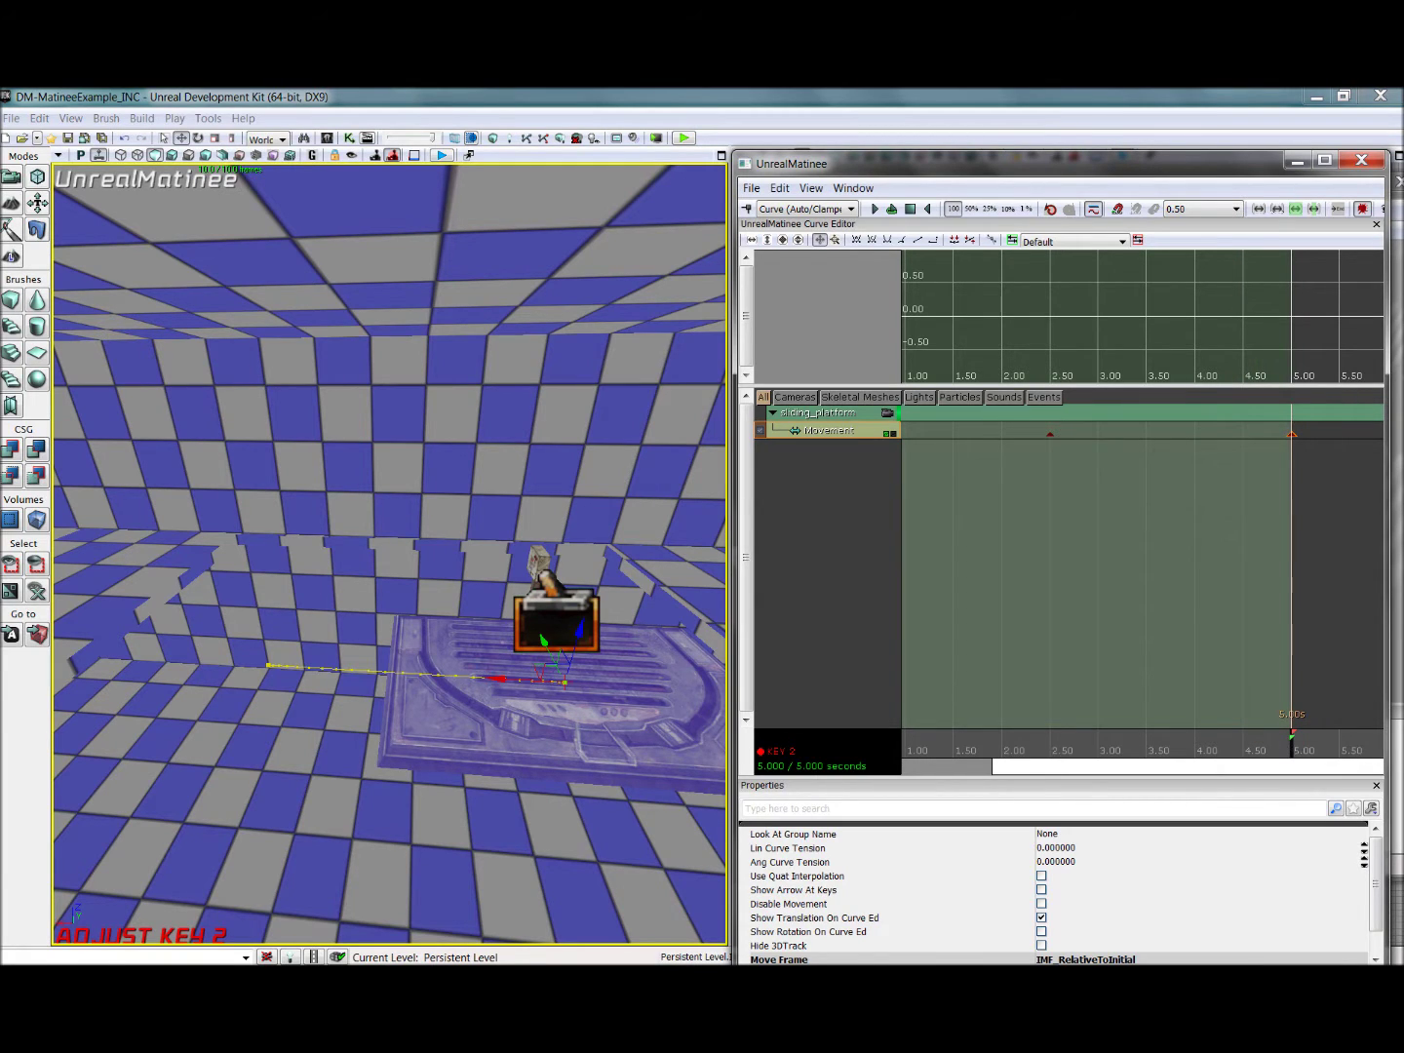
left_click(892, 210)
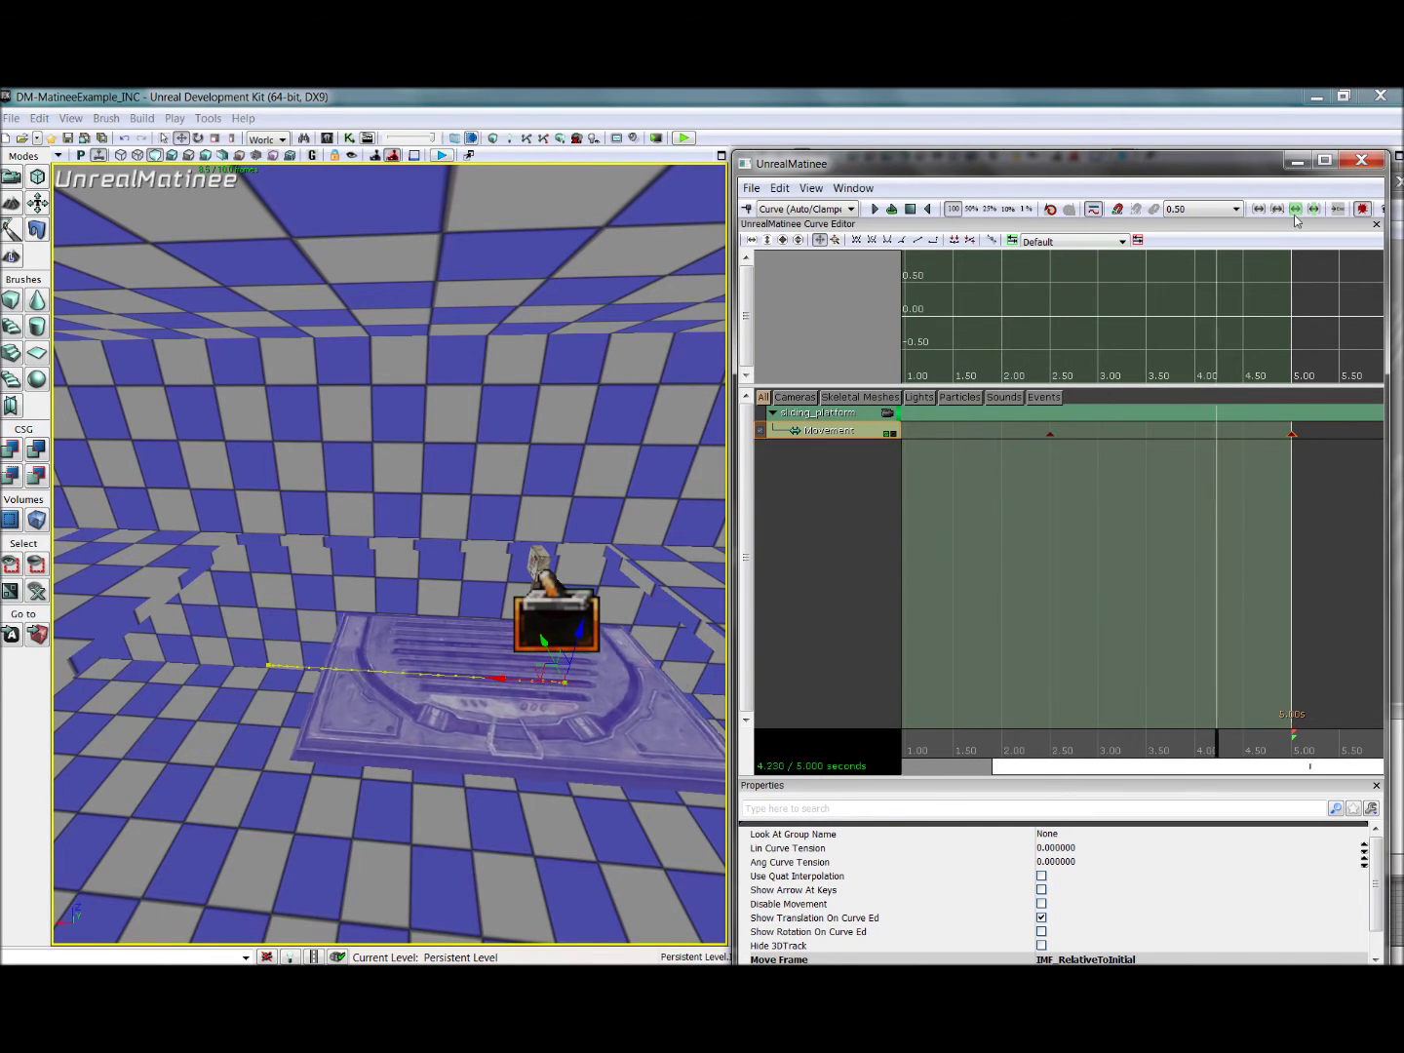
left_click(1361, 162)
Step: Create object variables in the Sliding_Walkway sequence for the control panel's post (InterpActor_4) and its box (InterpActor_3)
right_click_drag(390, 554, 487, 561)
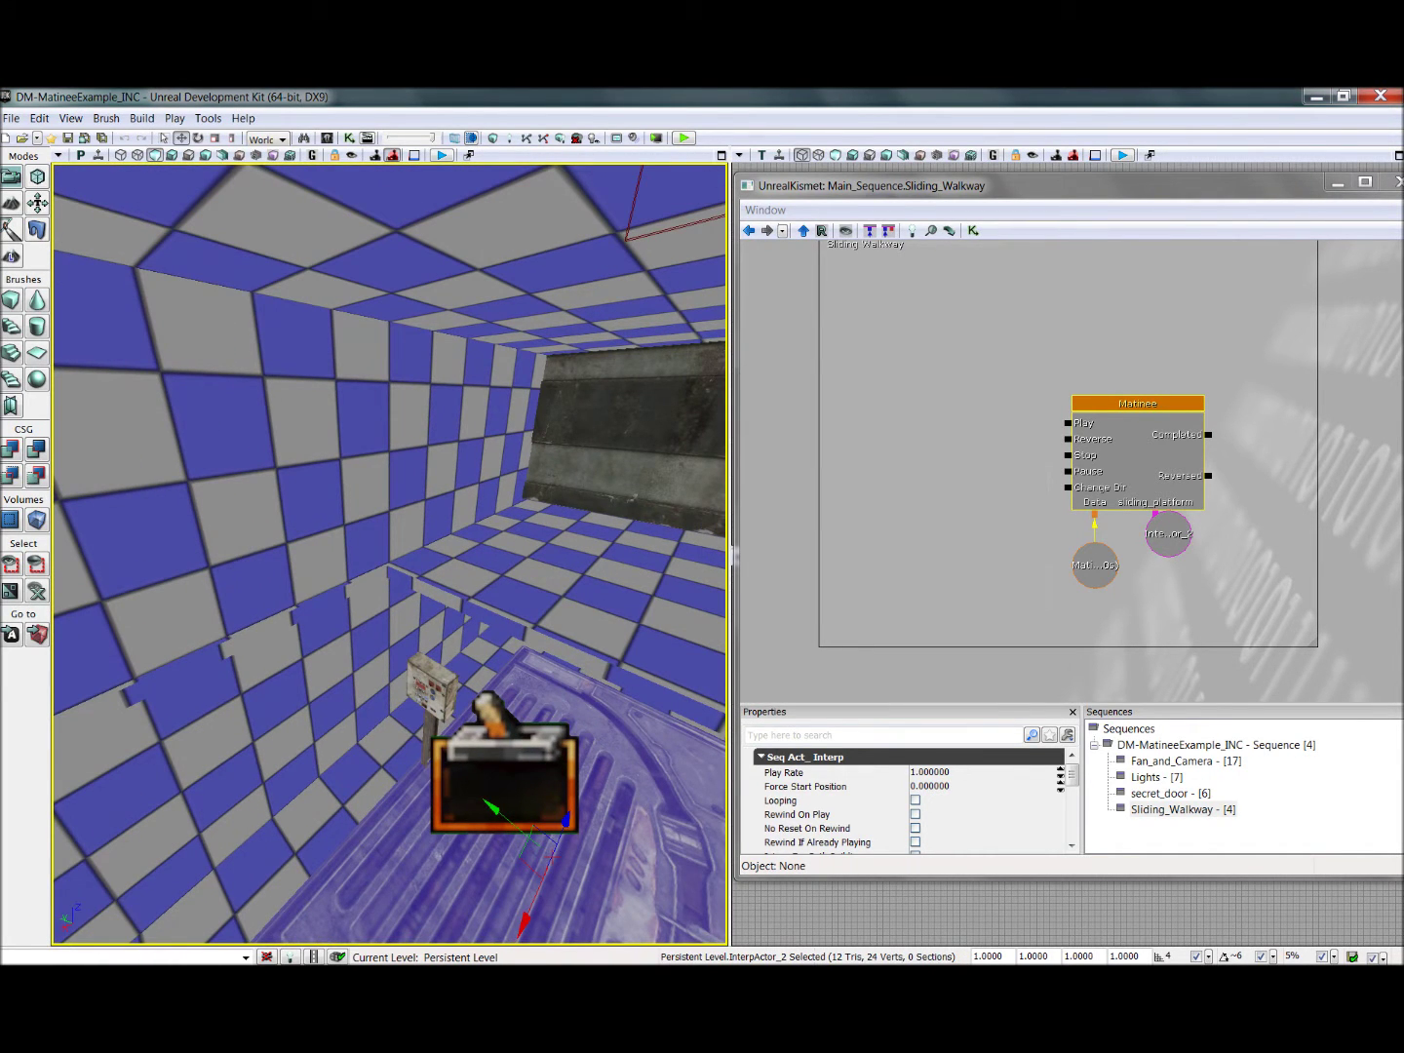
left_click(435, 707)
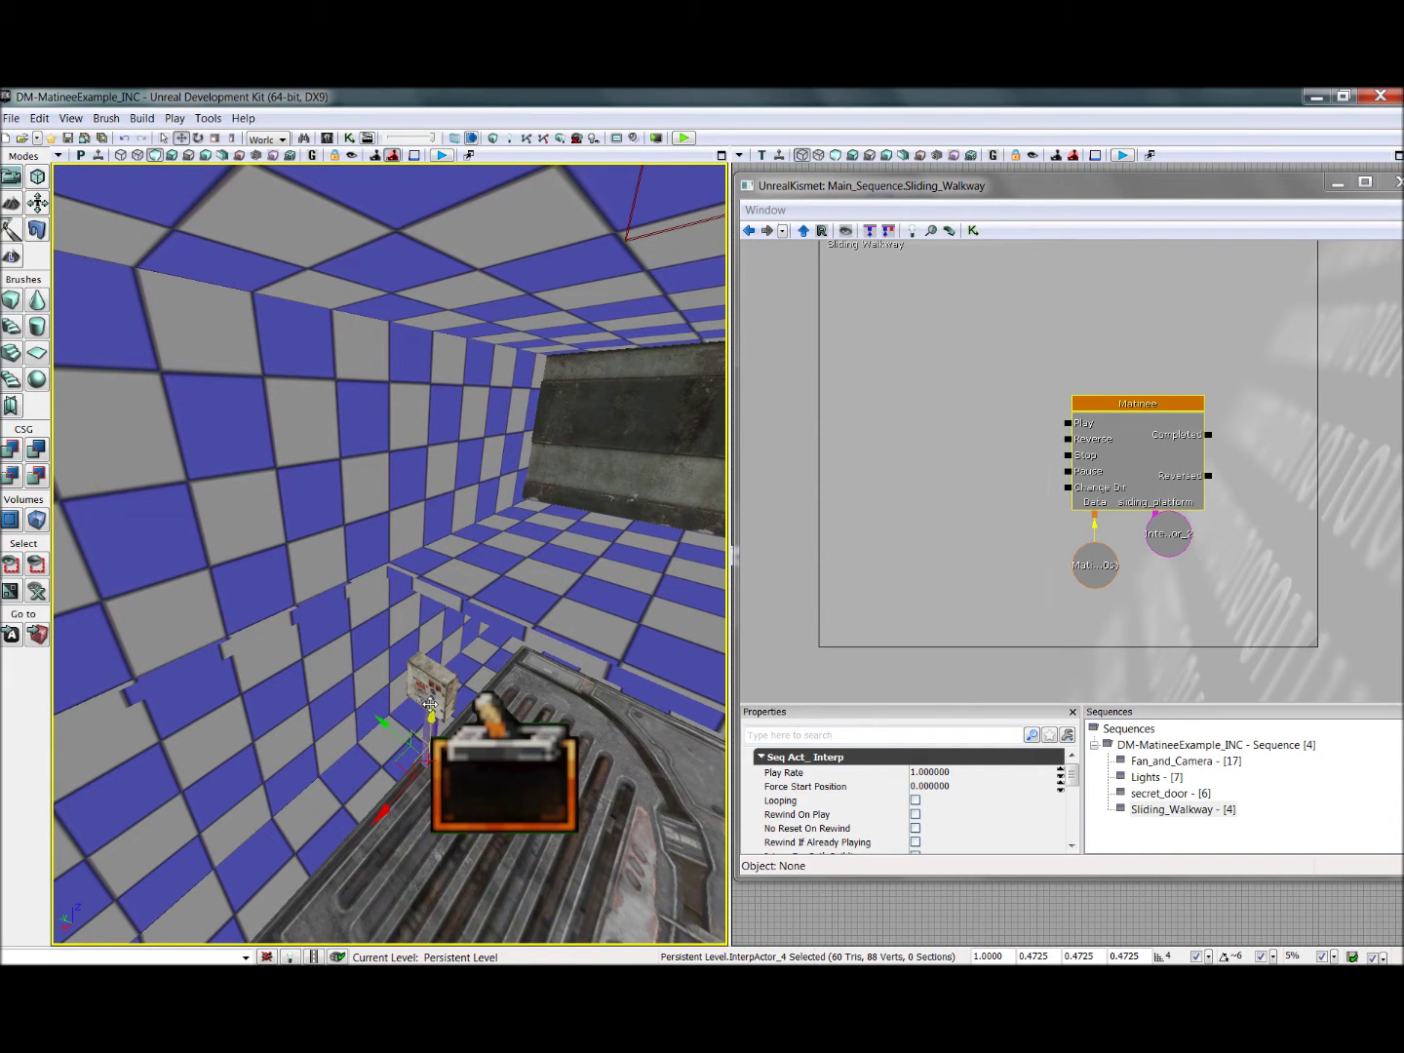
right_click(1174, 597)
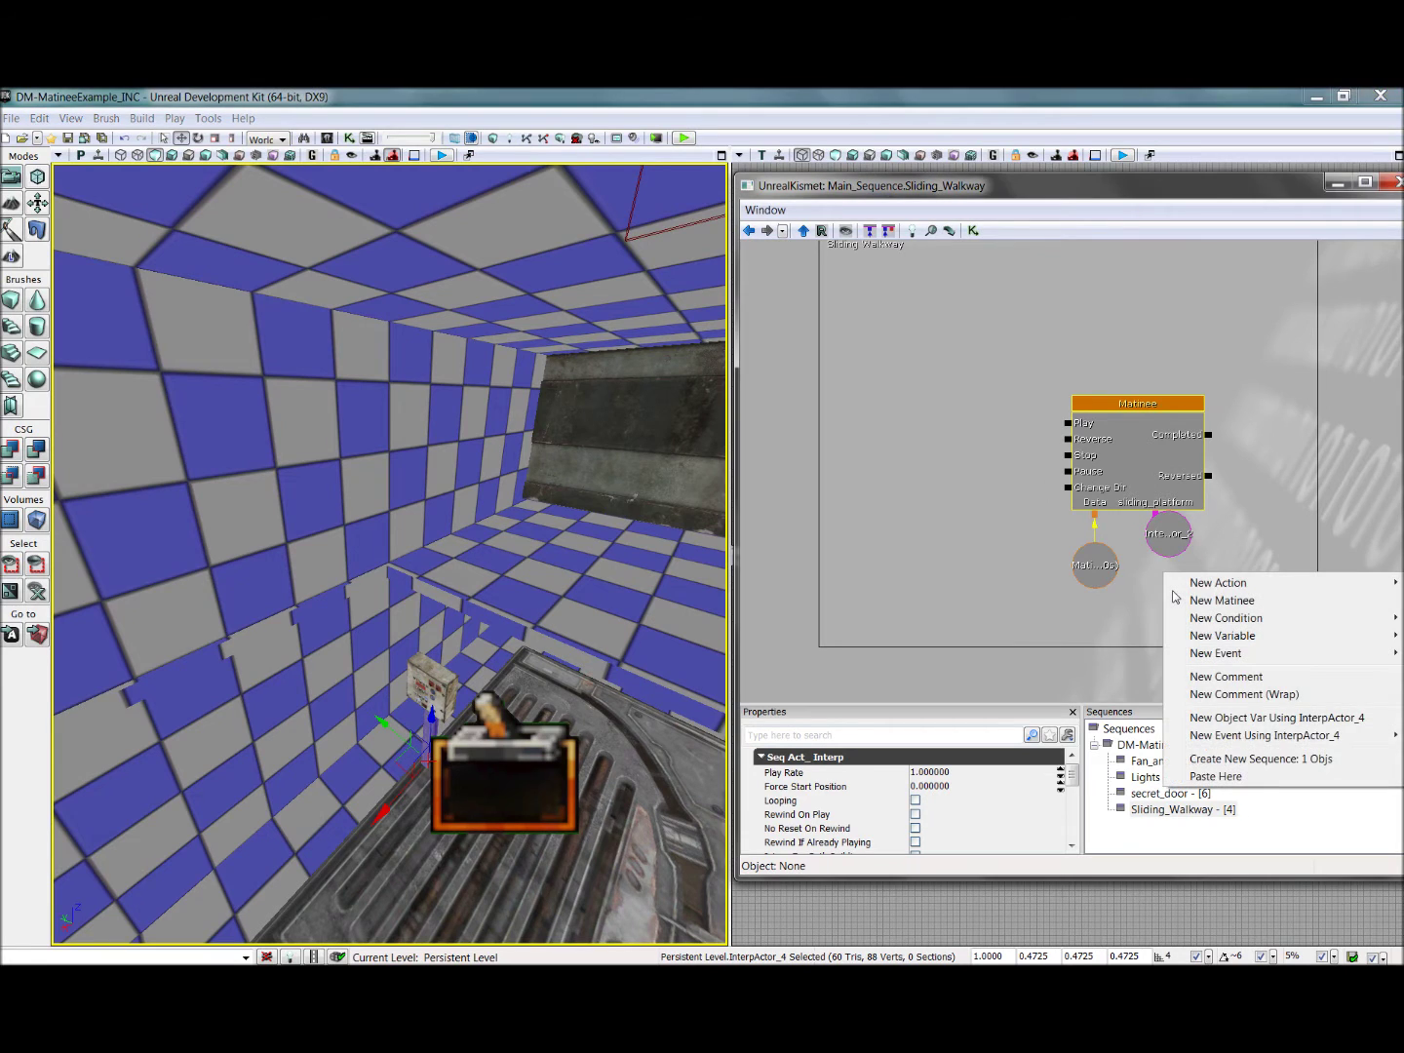
left_click(1276, 717)
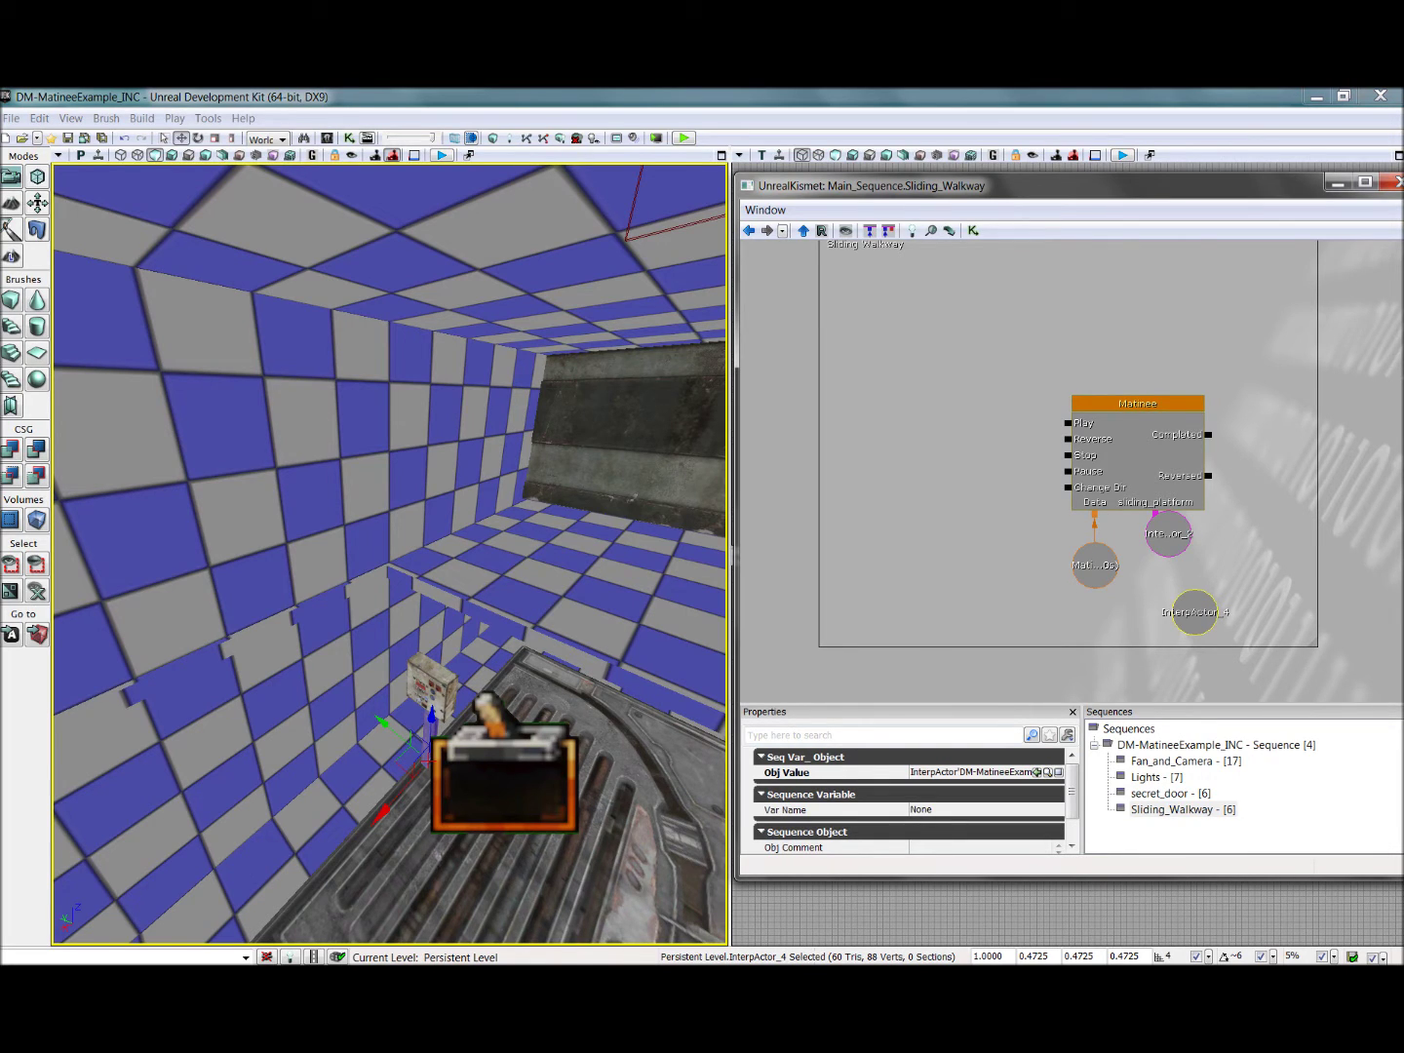
left_click(432, 685)
right_click(1137, 589)
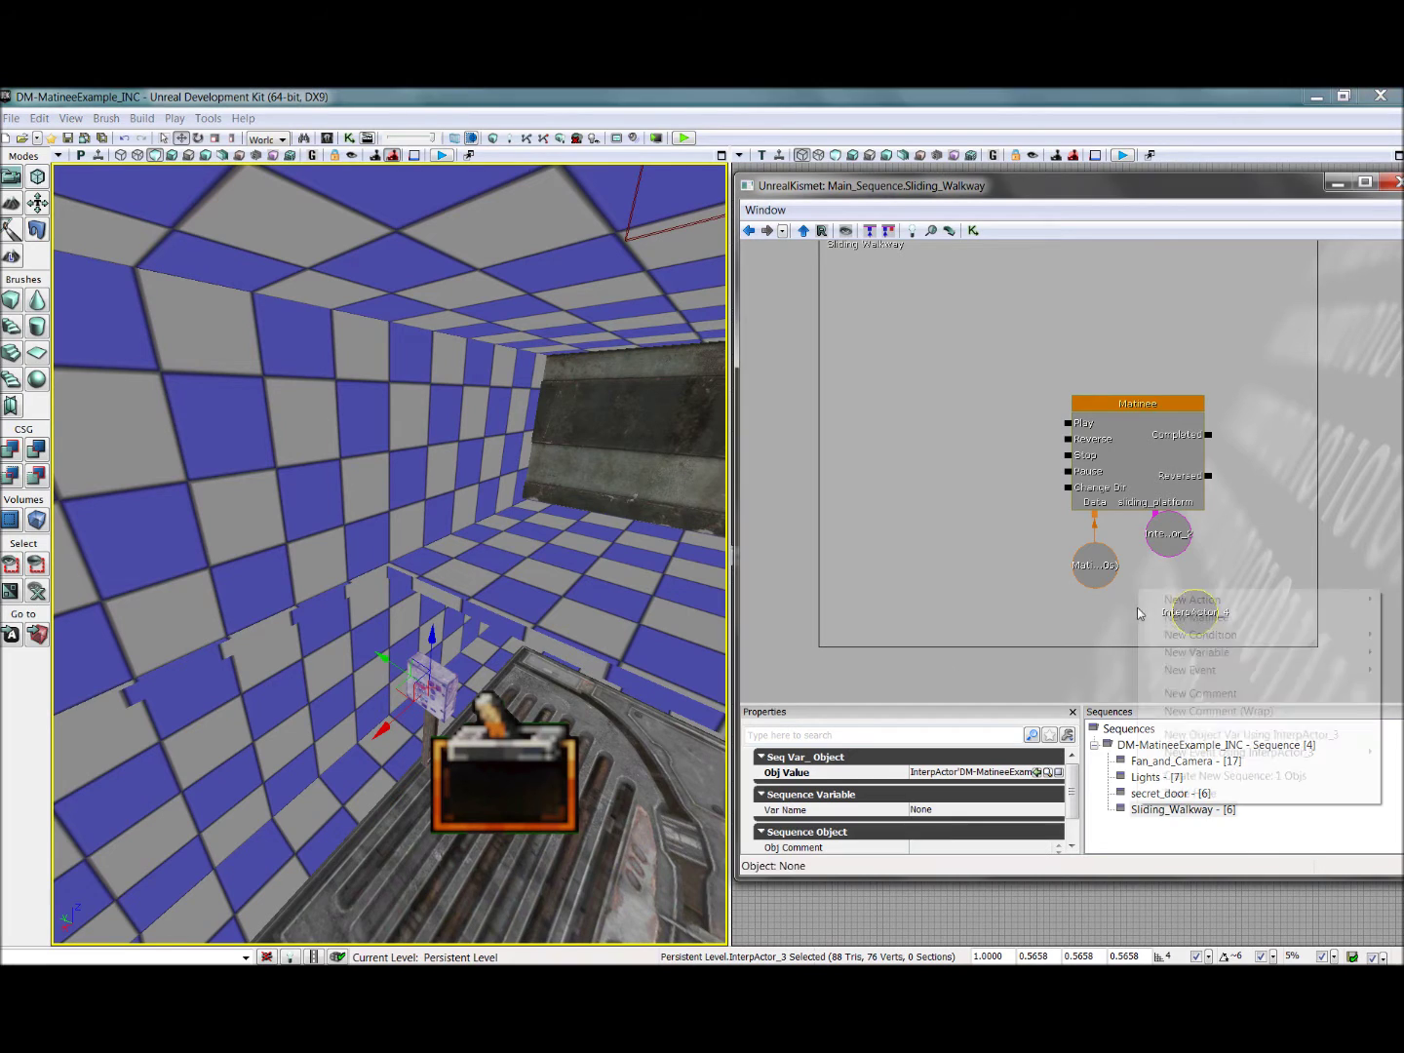
left_click(1189, 736)
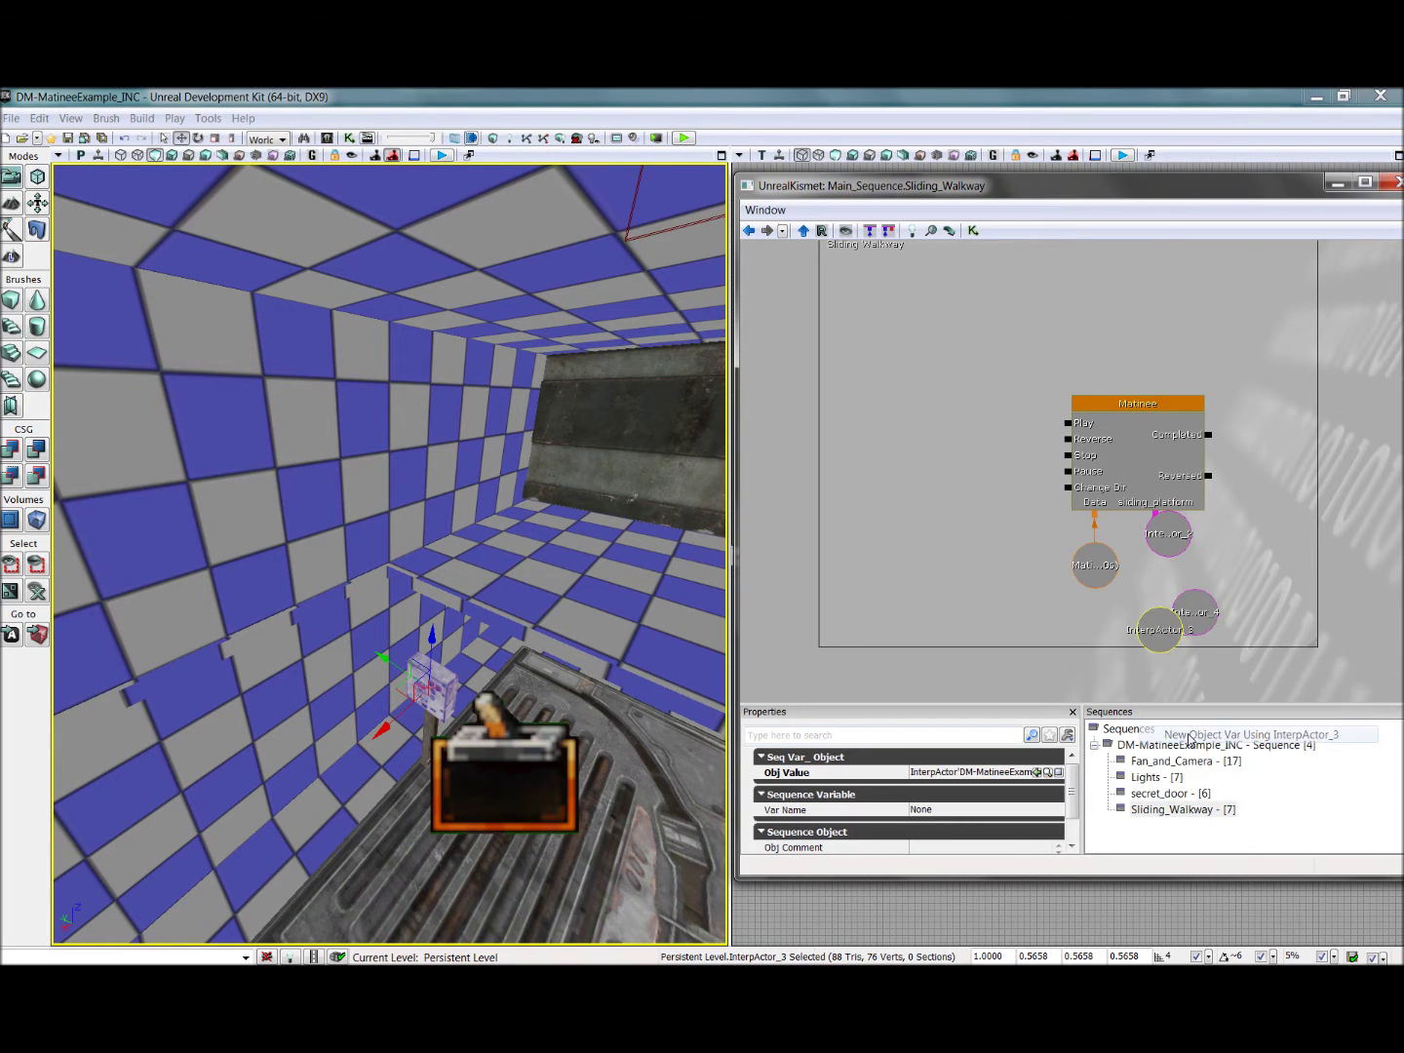
Step: Create an object variable for Trigger_1 and spread the object variable nodes apart below the Matinee node
left_click(513, 777)
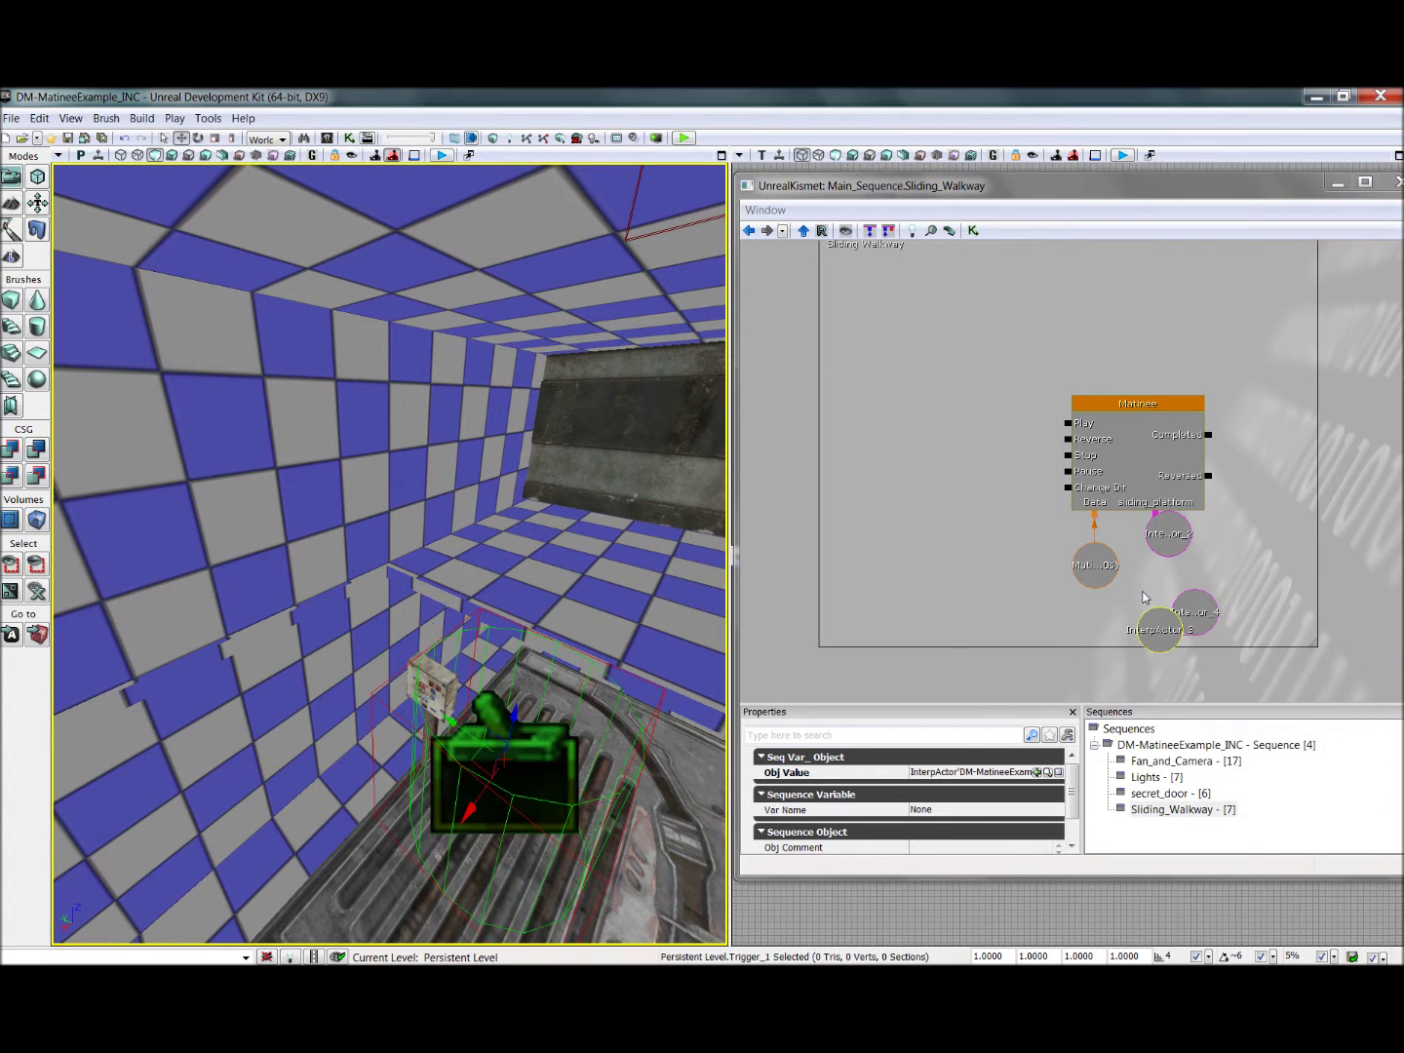
right_click(1232, 571)
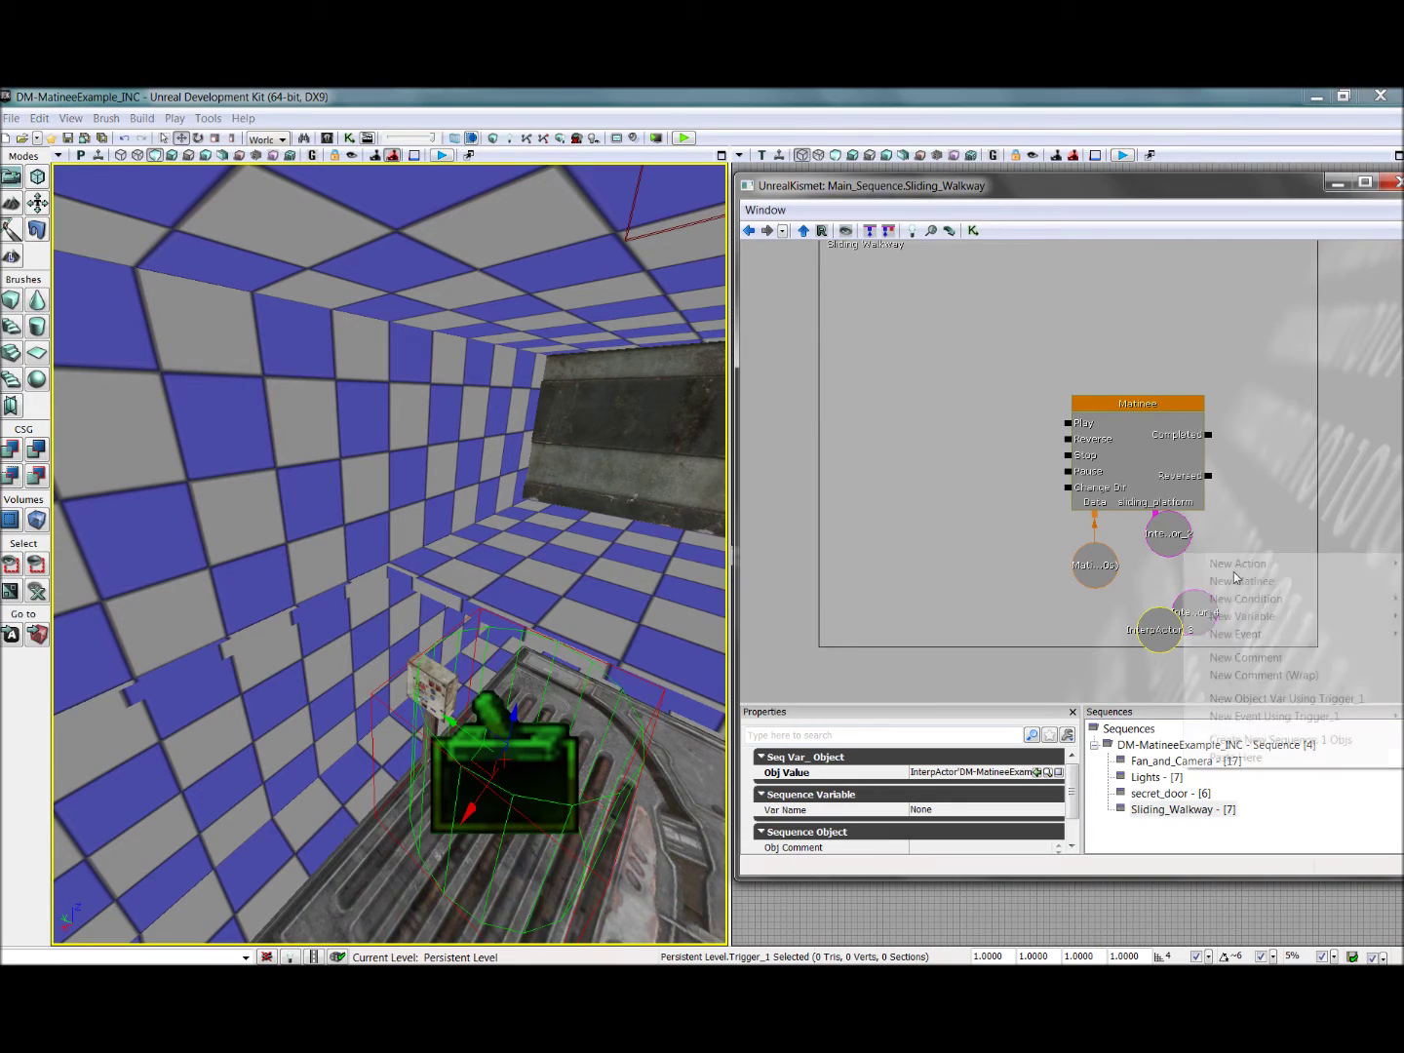
left_click(1252, 699)
mouse_move(1205, 610)
left_mouse_down()
mouse_move(1252, 532)
mouse_move(1179, 542)
mouse_move(1191, 578)
left_mouse_up()
mouse_move(1163, 636)
left_mouse_down()
mouse_move(1160, 607)
mouse_move(1156, 619)
left_mouse_up()
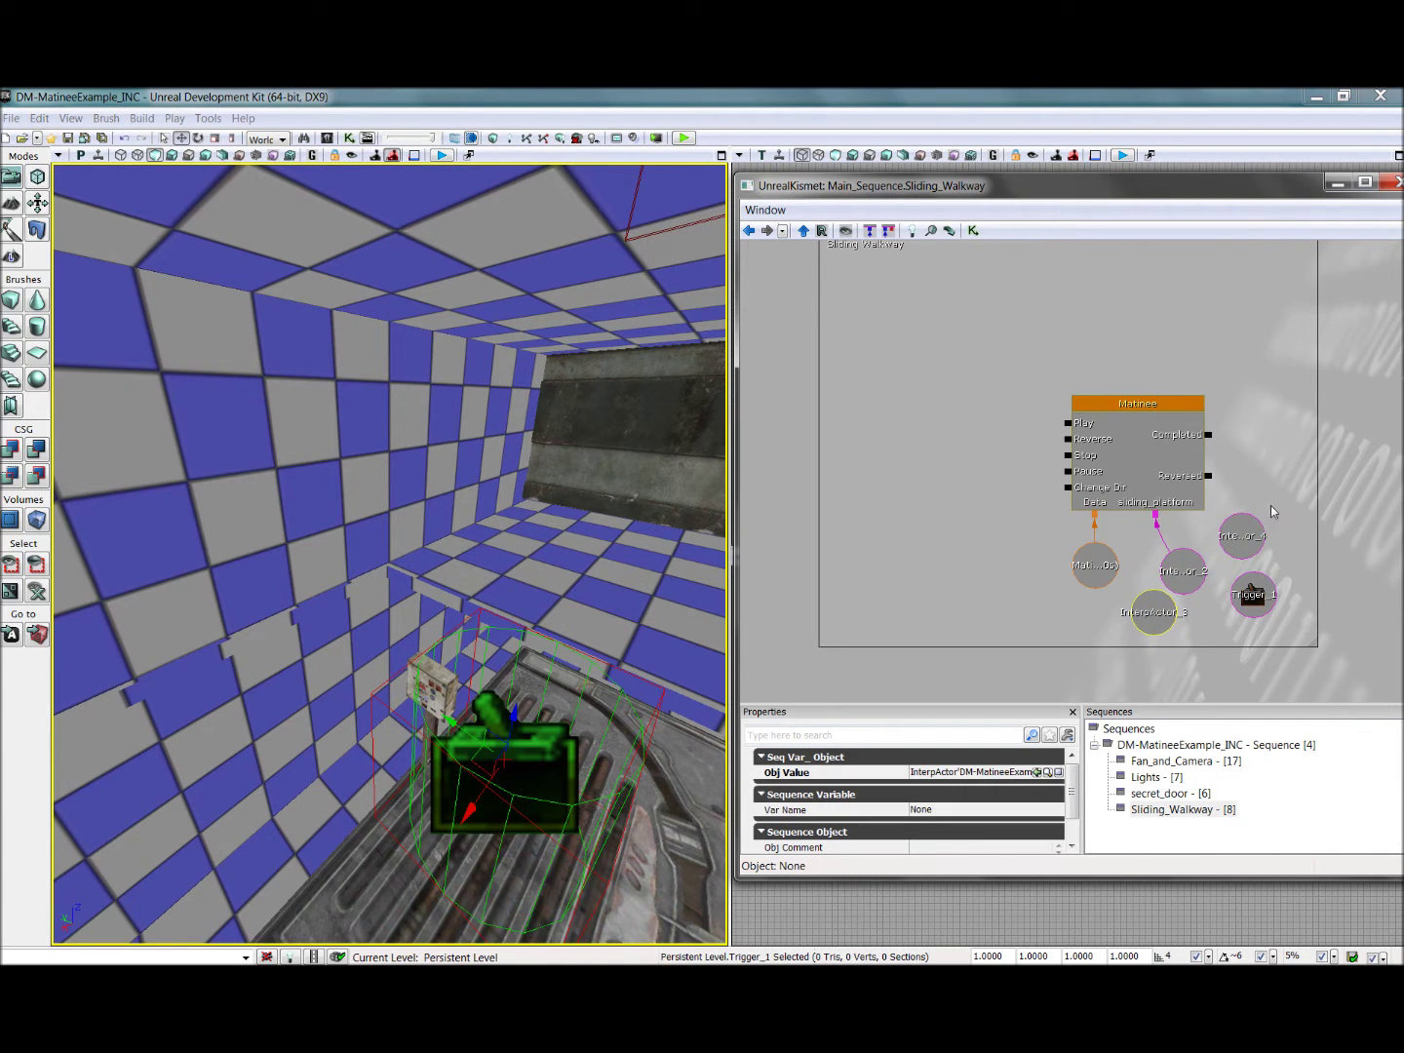
Step: Connect the Matinee node's sliding_platform variable to the InterpActor_3, InterpActor_4 and Trigger_1 object variables
left_click_drag(1155, 519, 1151, 618)
left_click(1162, 519)
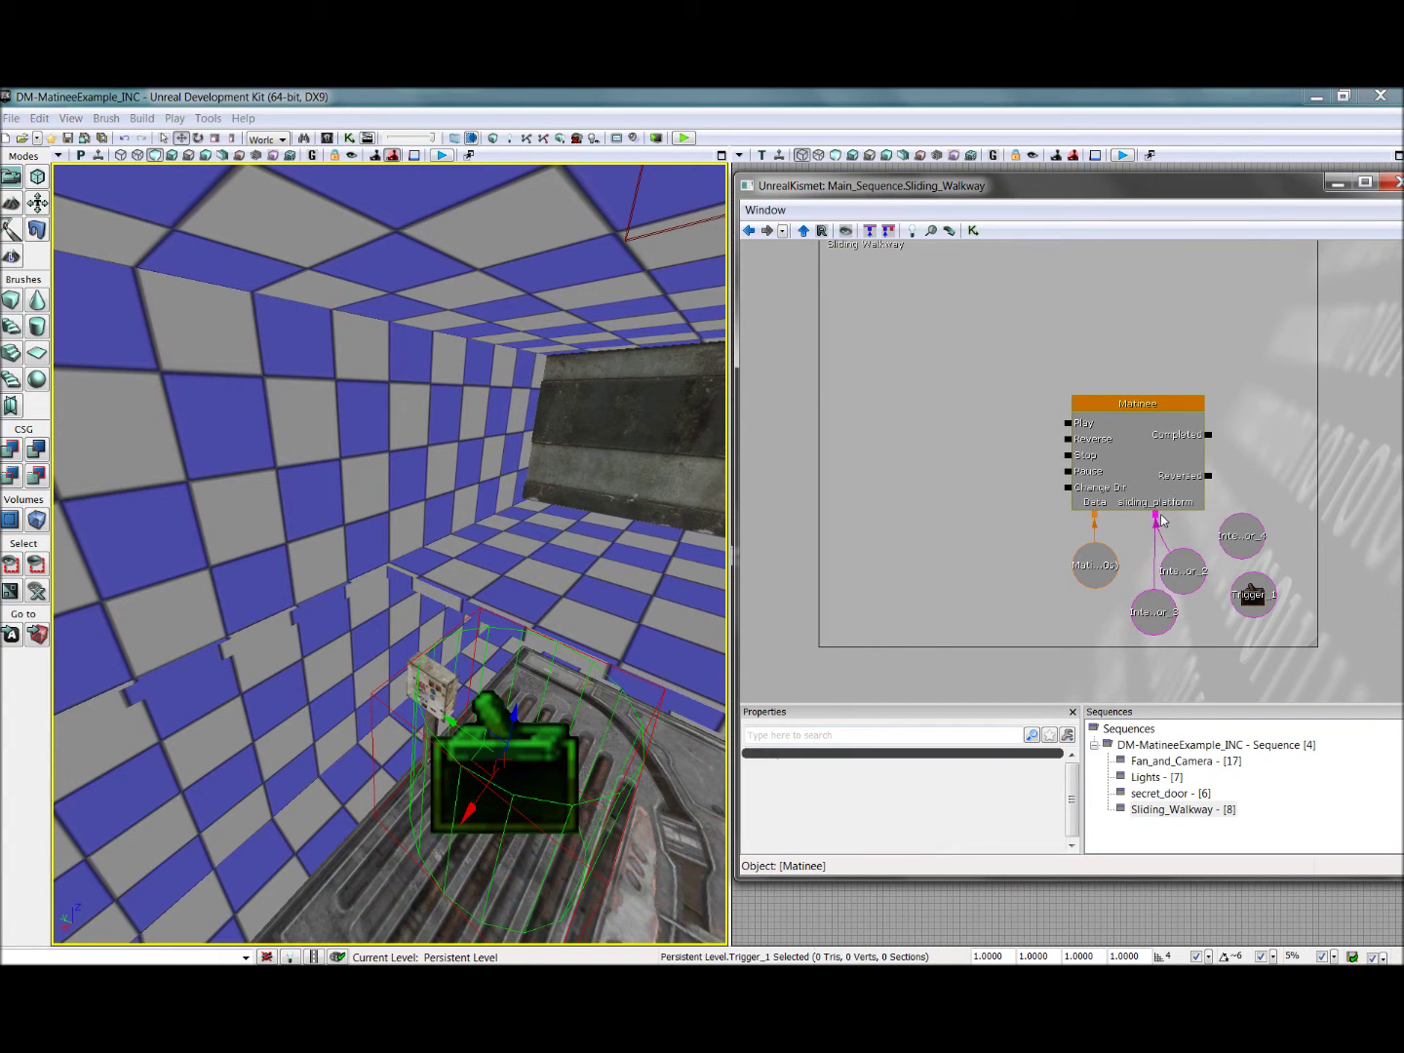
left_click_drag(1157, 514, 1263, 594)
Step: Open the Matinee node, preview the platform's movement with the control panel and trigger linked, and close Matinee
double_click(1133, 404)
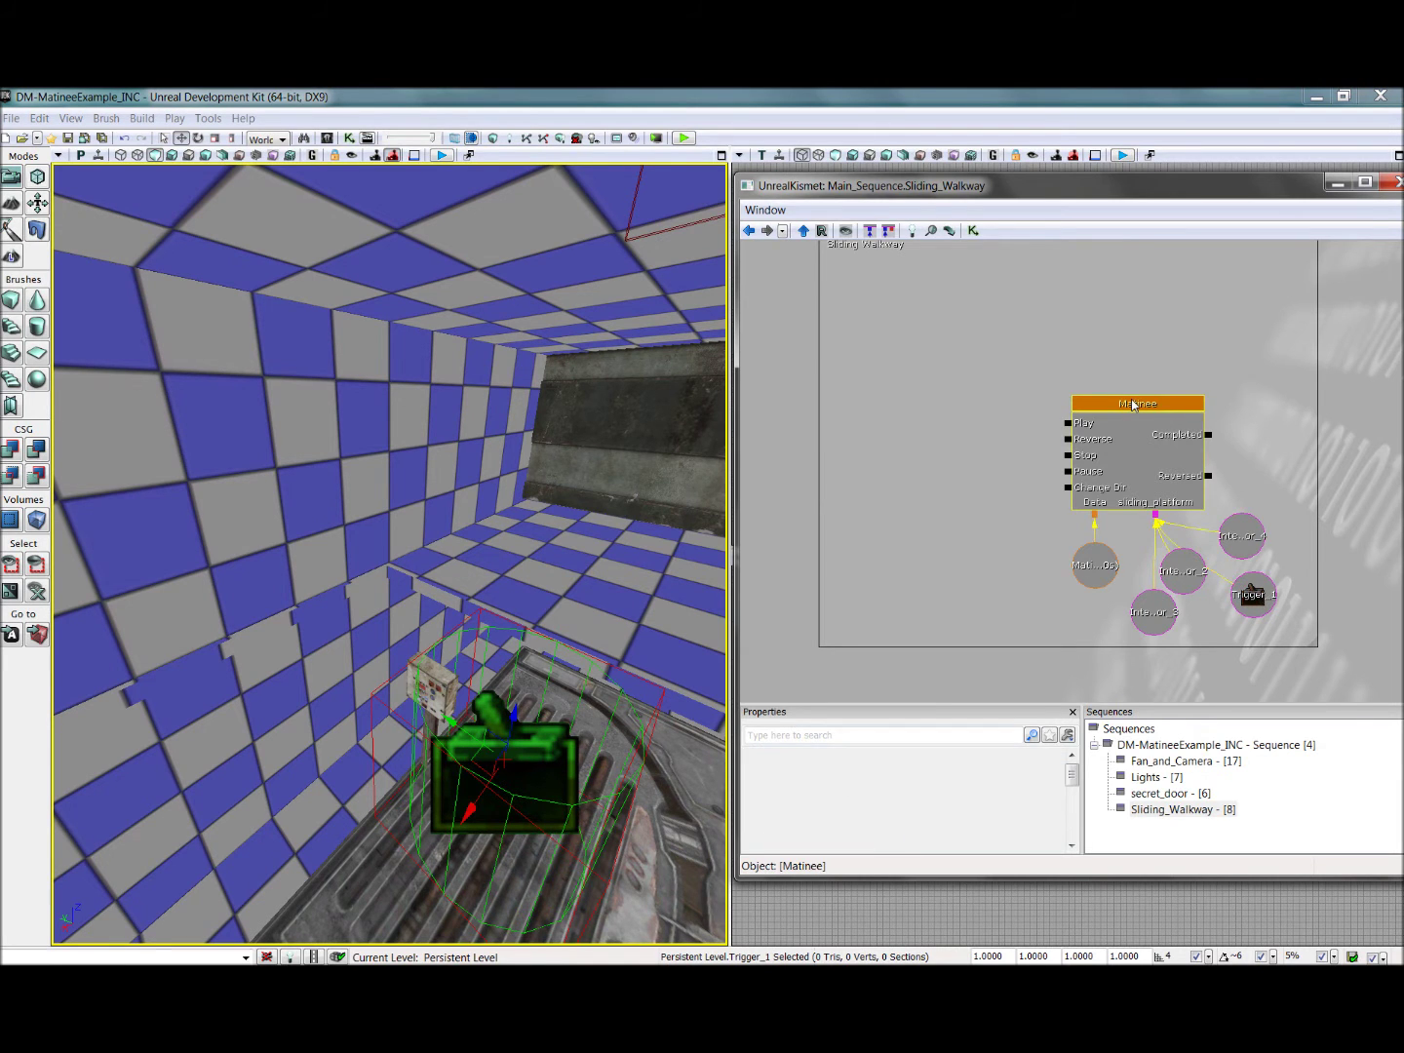
left_click(892, 209)
left_click_drag(391, 556, 479, 584)
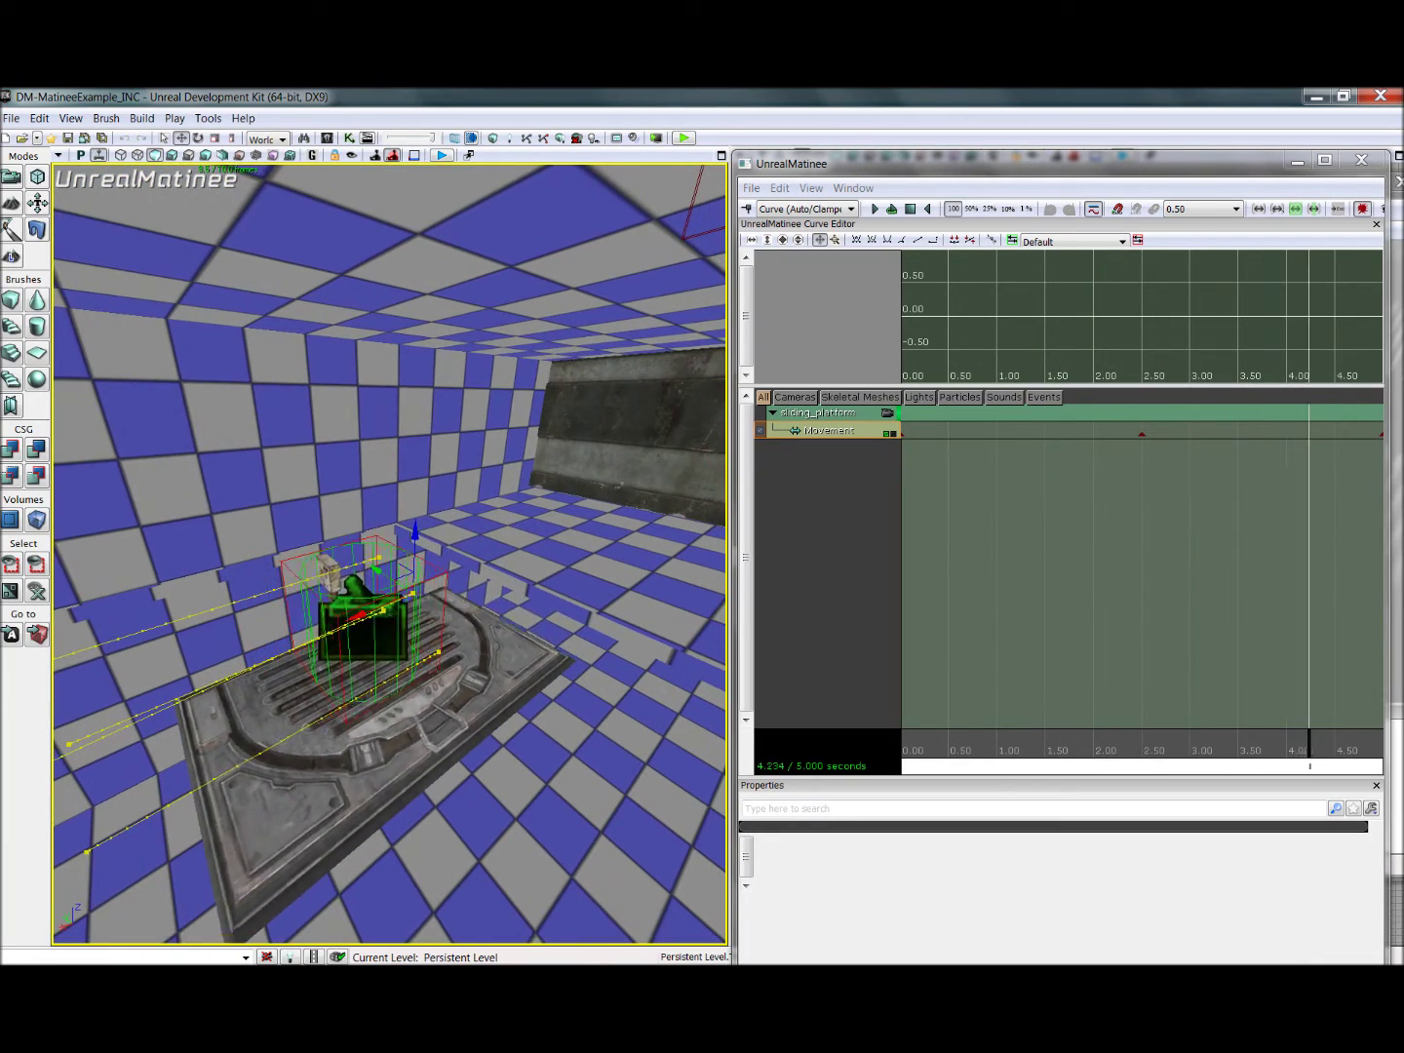
left_click(1361, 162)
left_click_drag(391, 557, 297, 488)
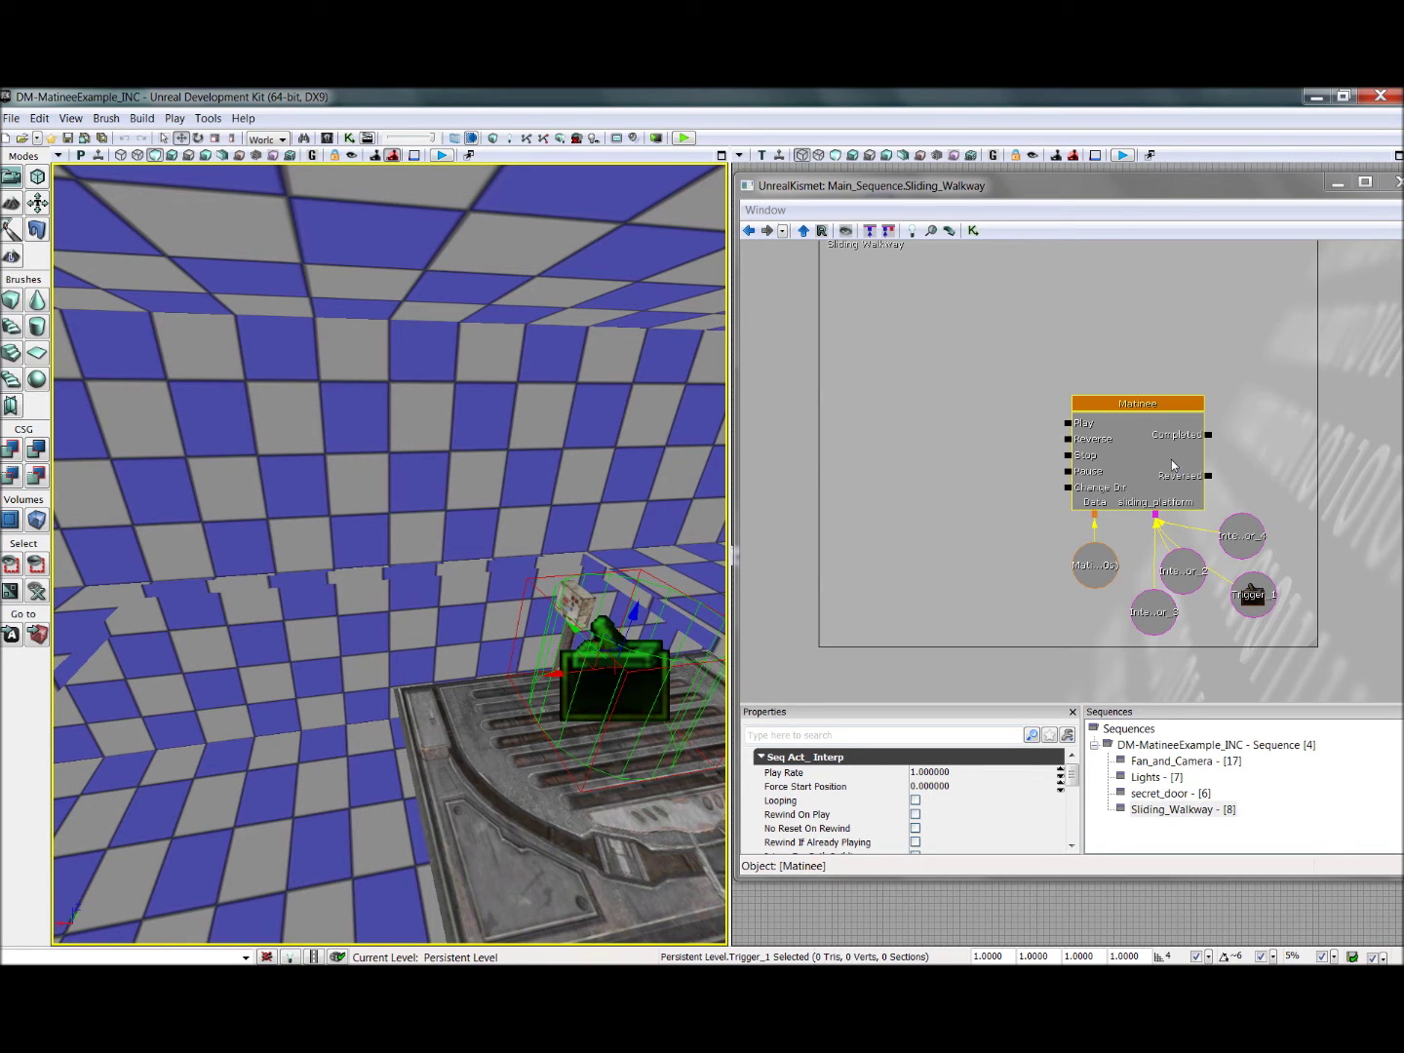
Step: Enable Looping in the properties of the Sliding_Walkway Matinee node
left_click(1023, 443)
left_click_drag(994, 388, 1021, 408)
left_click(1172, 446)
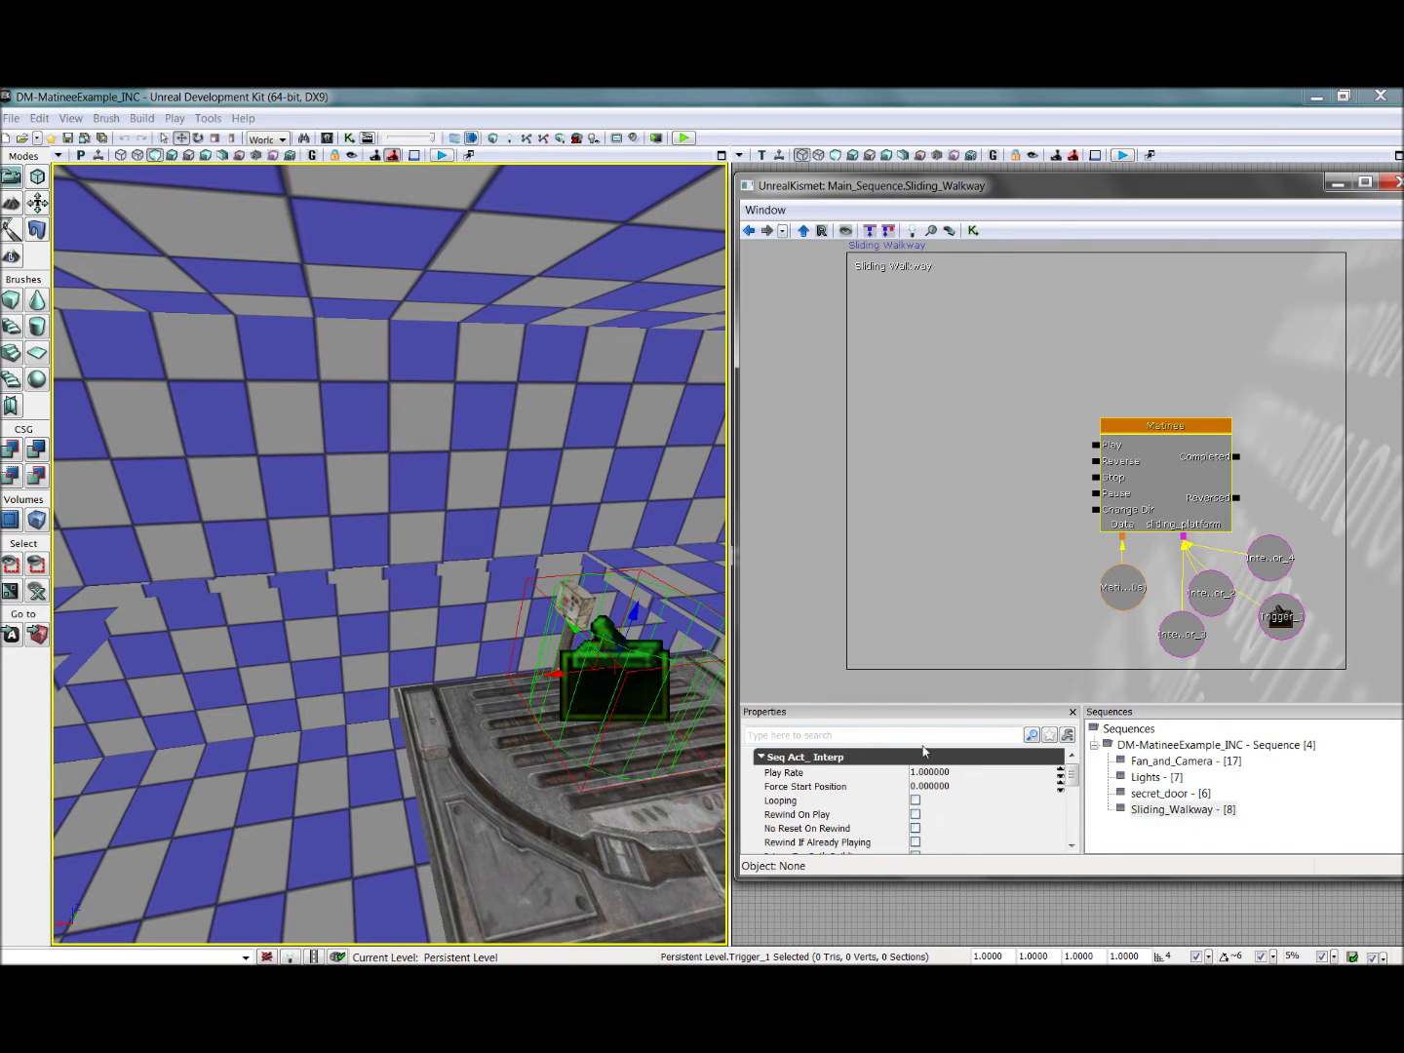
left_click(915, 800)
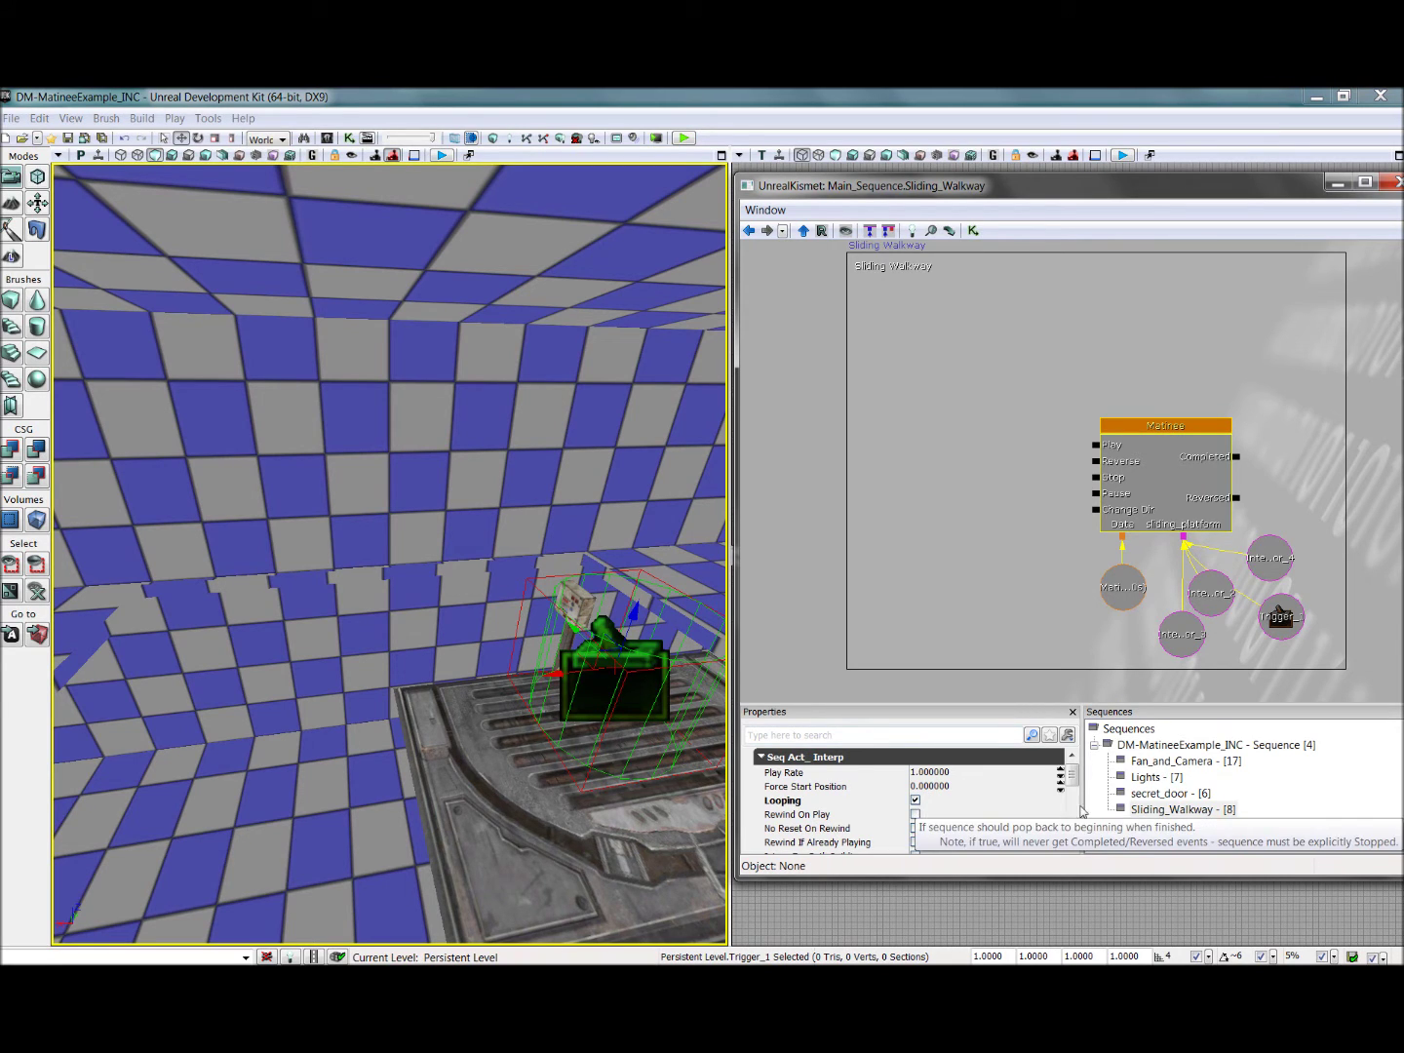
left_click(940, 432)
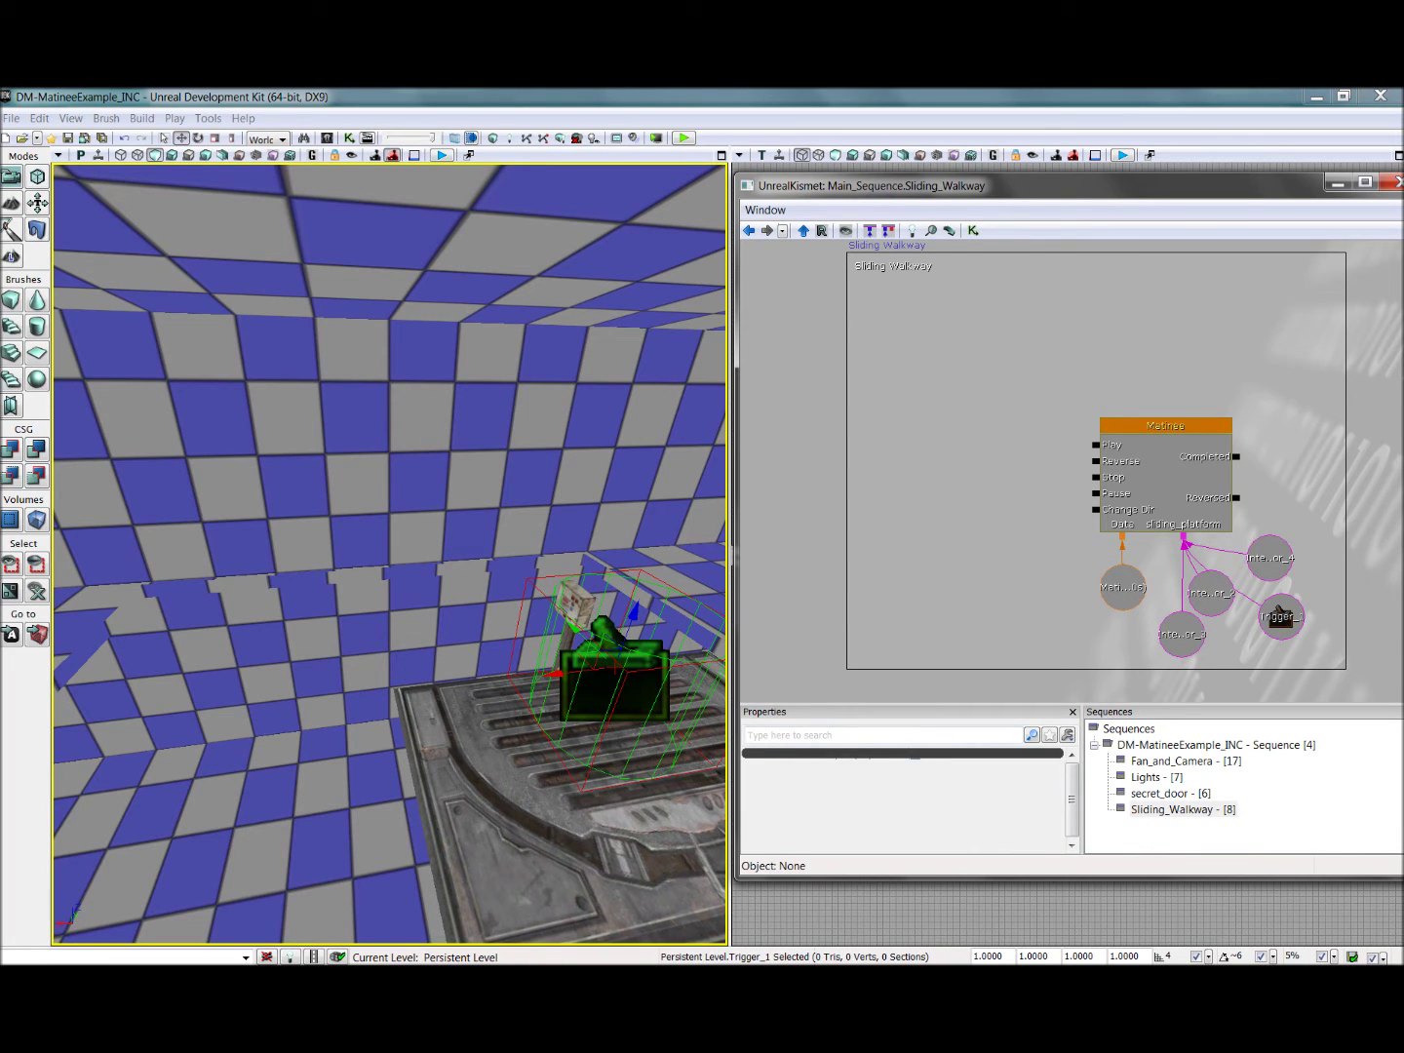
Step: Create a Used event for Trigger_1 and place it to the left of the Matinee node
right_click(890, 448)
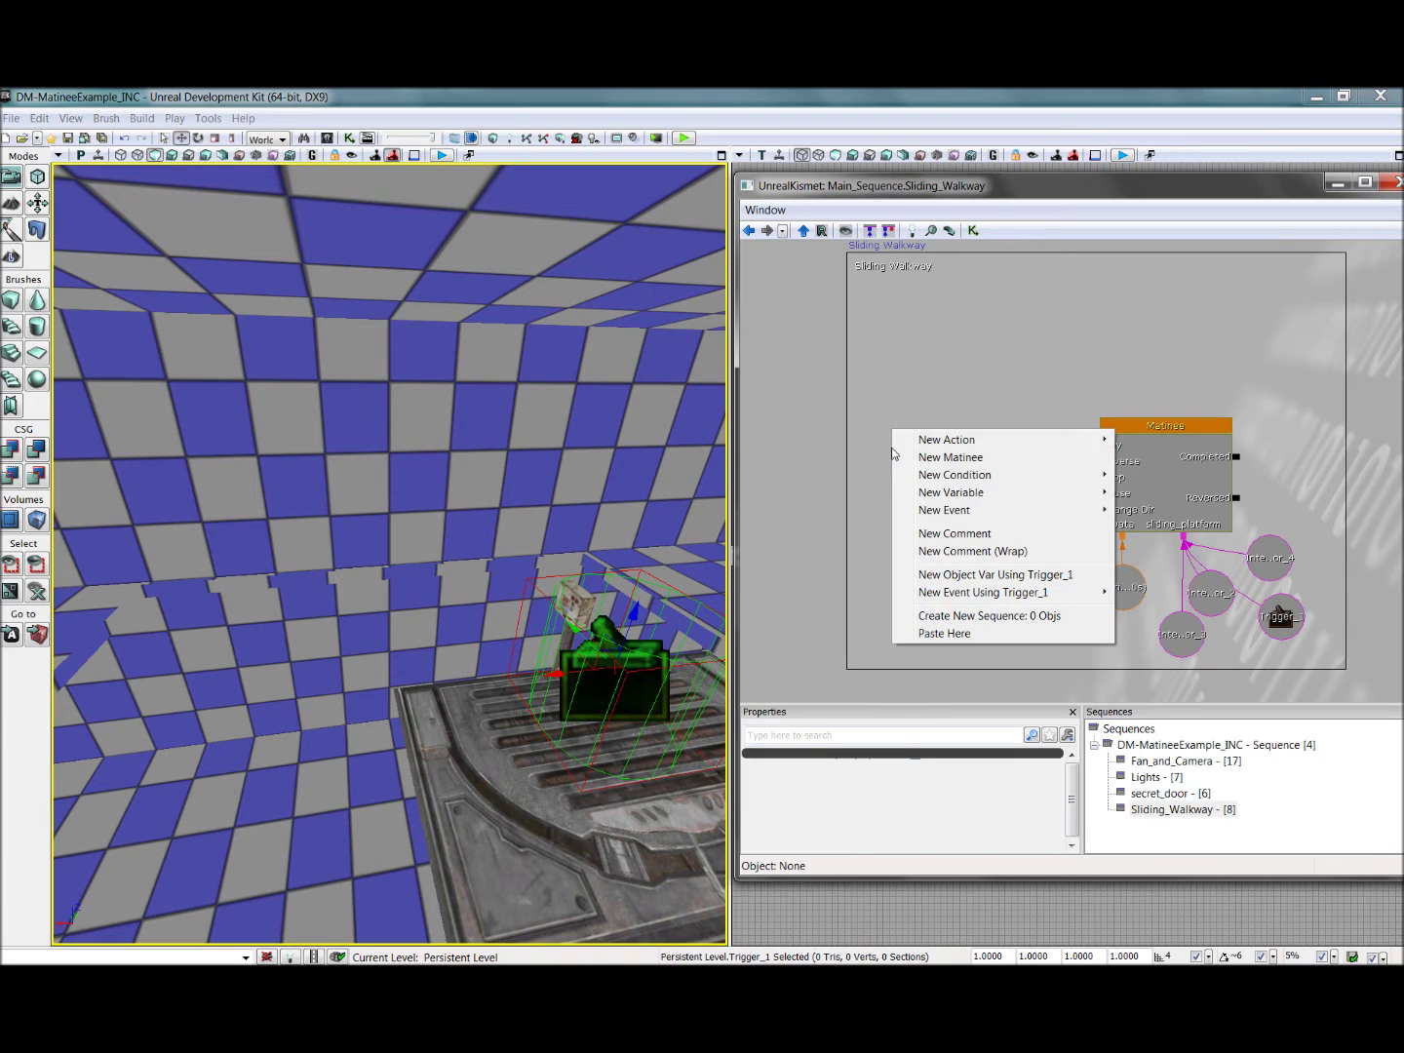
mouse_move(960, 591)
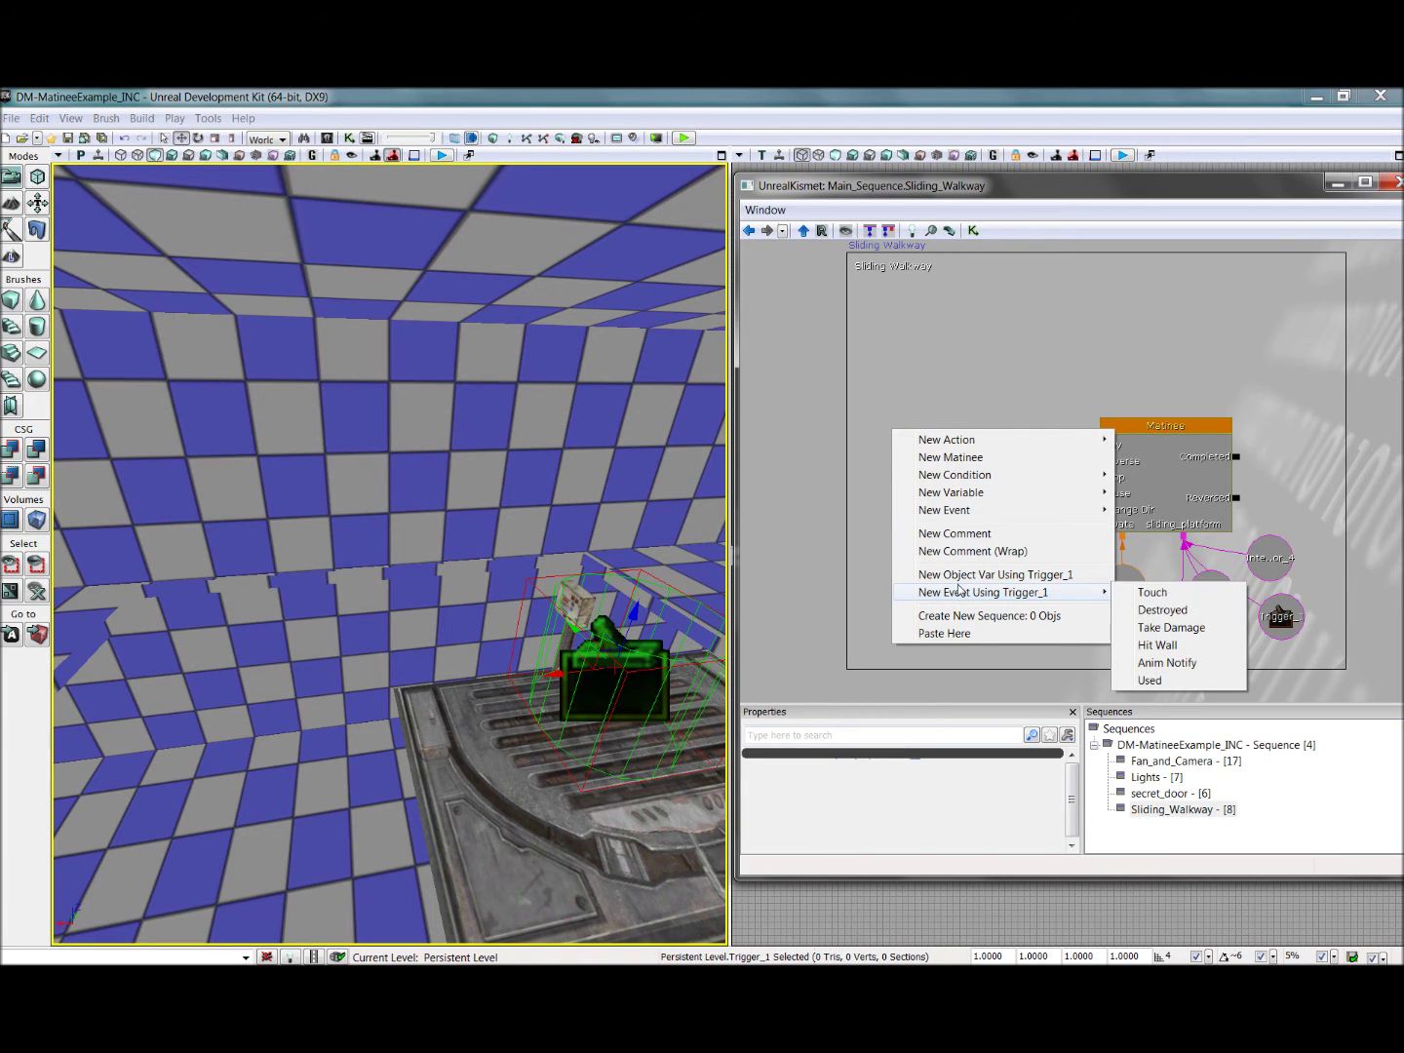
left_click(1156, 681)
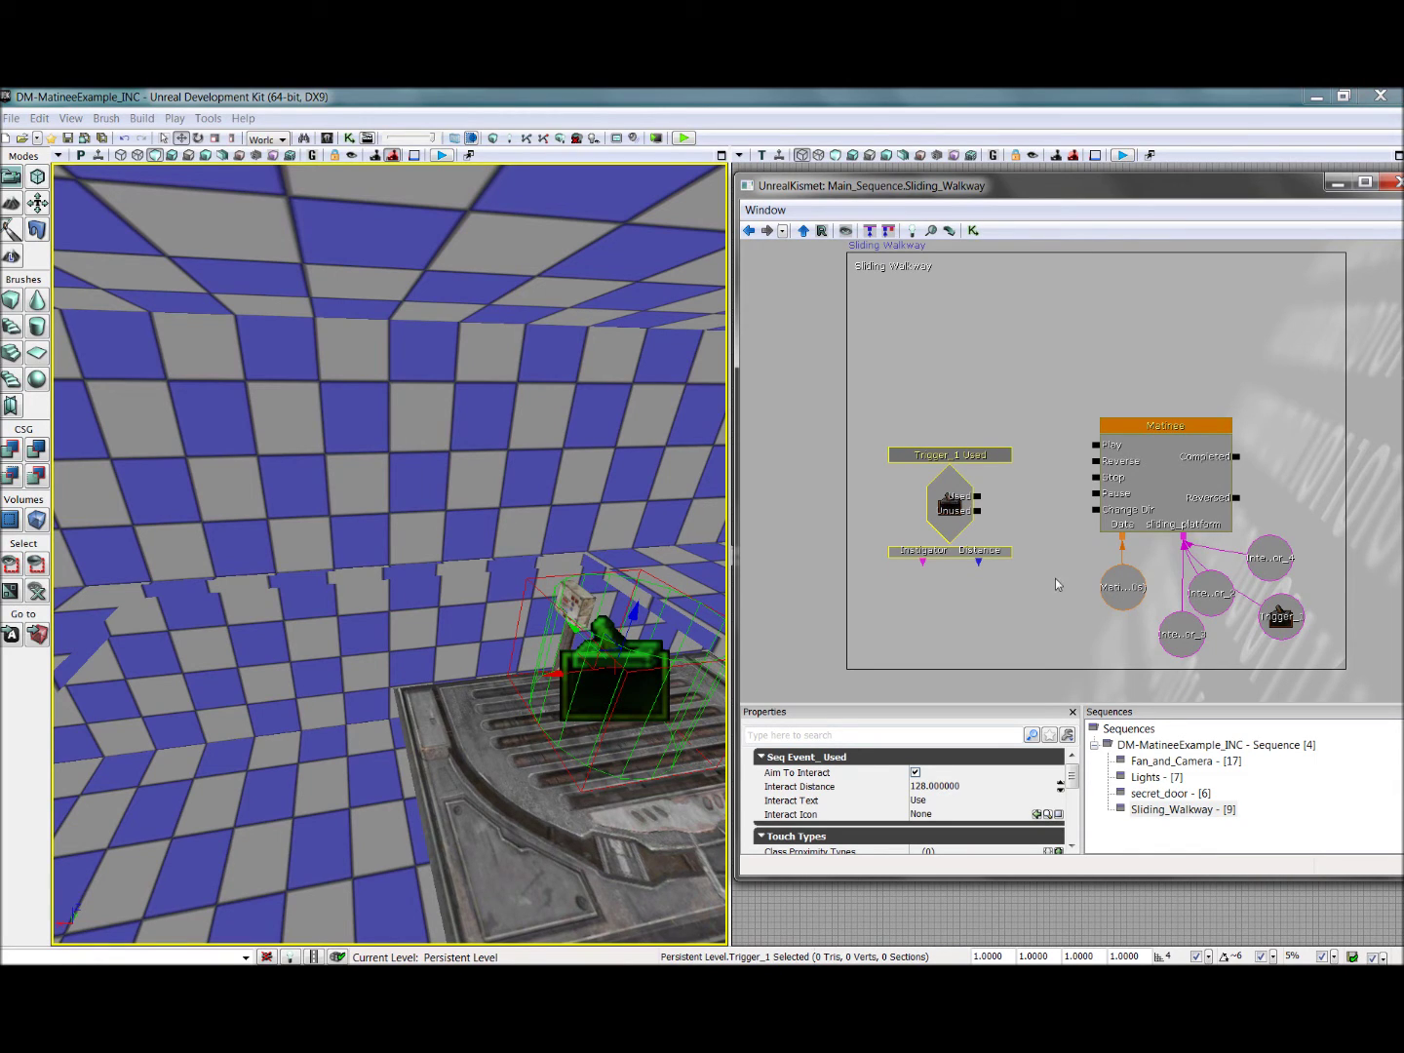
left_click_drag(942, 456, 915, 417, "ctrl")
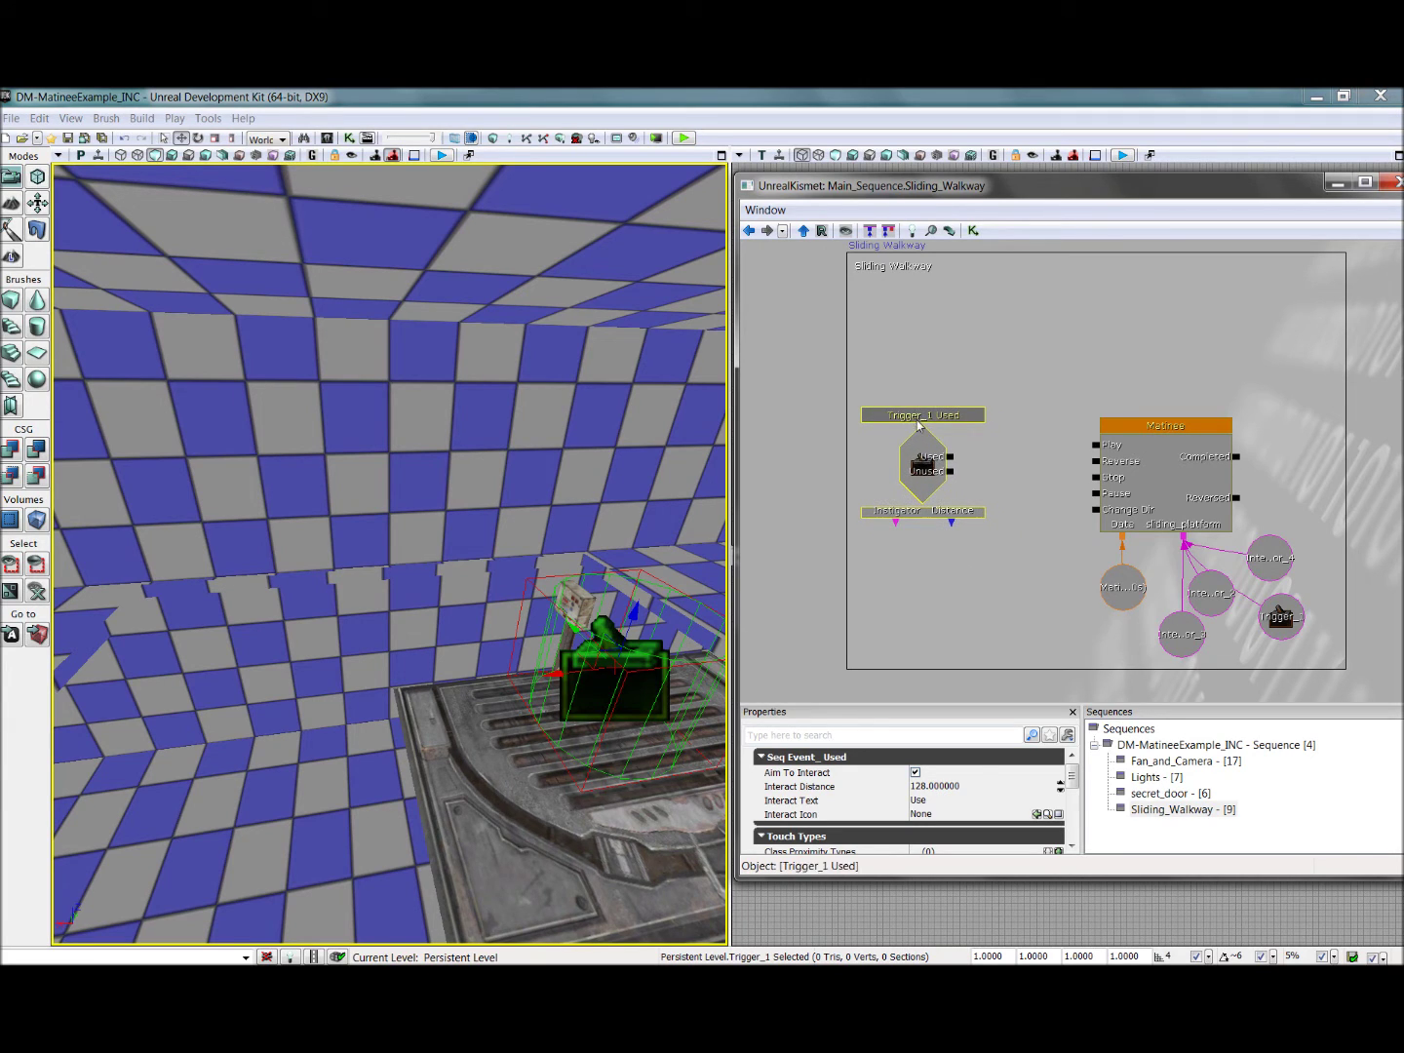
Step: Disable Aim To Interact on the Trigger_1 Used event and set its Max Trigger Count to 0
left_click(917, 772)
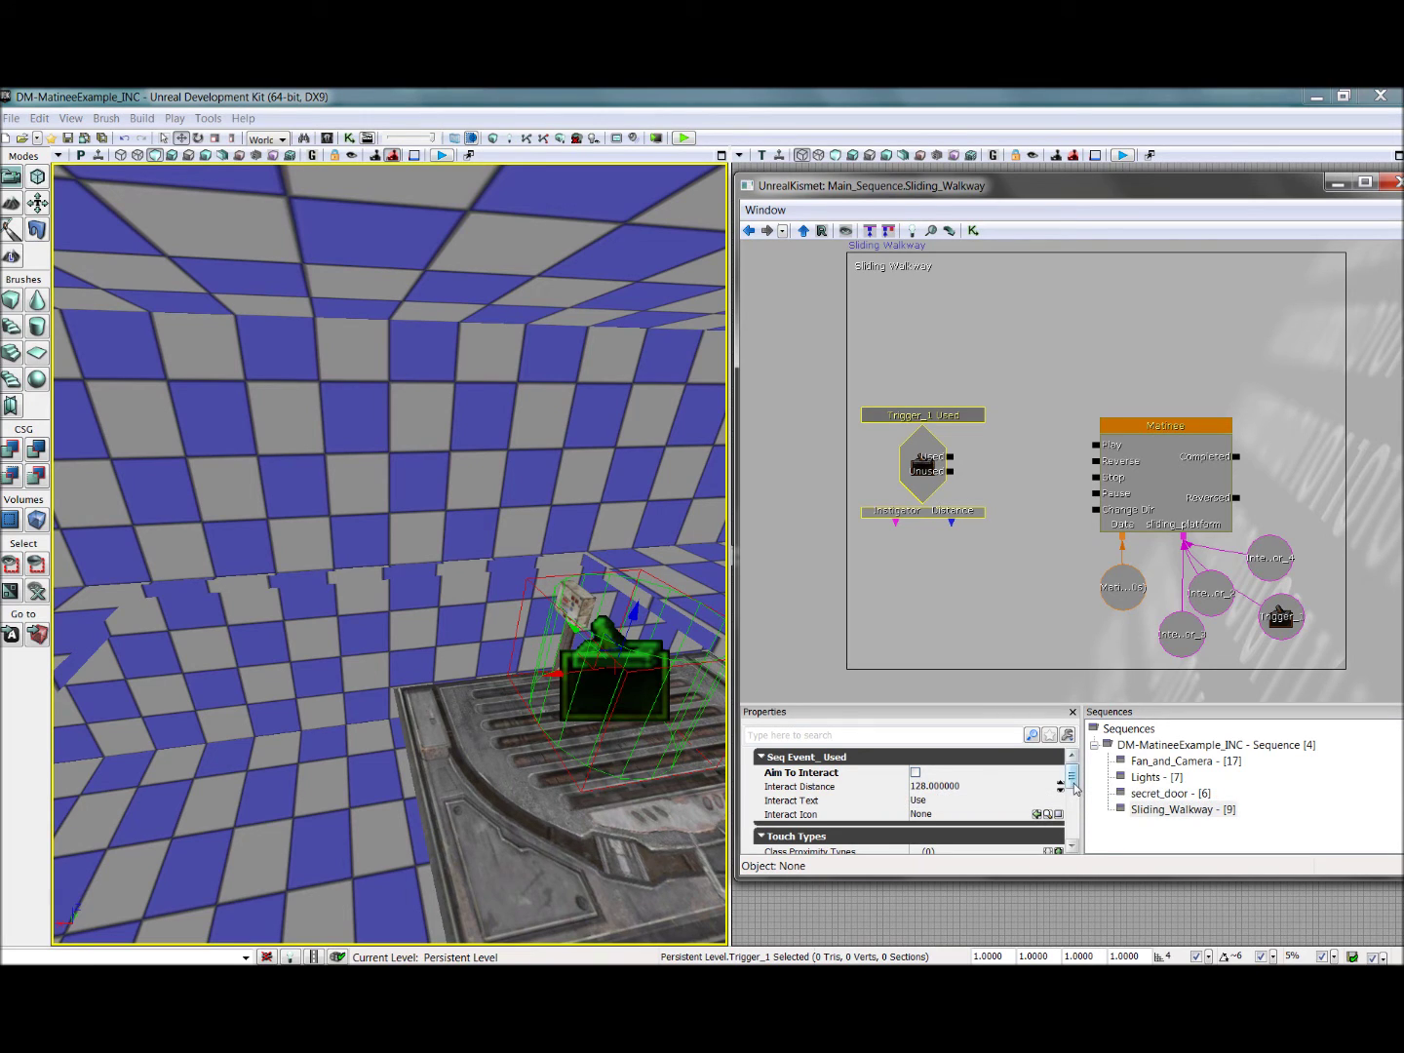
scroll(1075, 787, "down", 1)
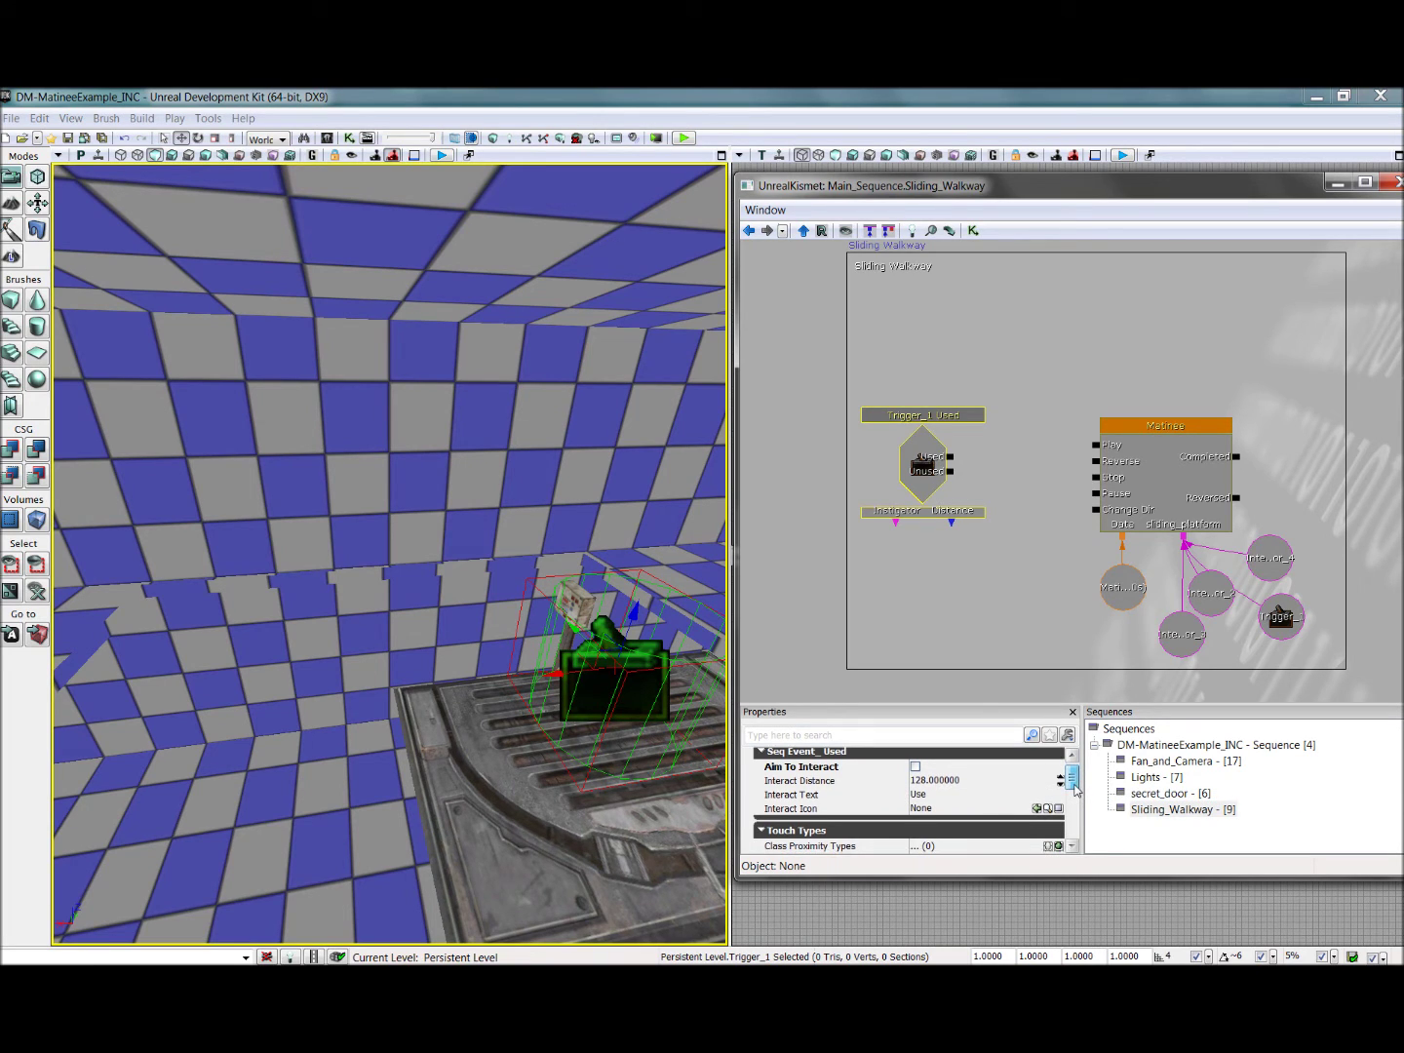
left_click_drag(1075, 788, 1073, 824)
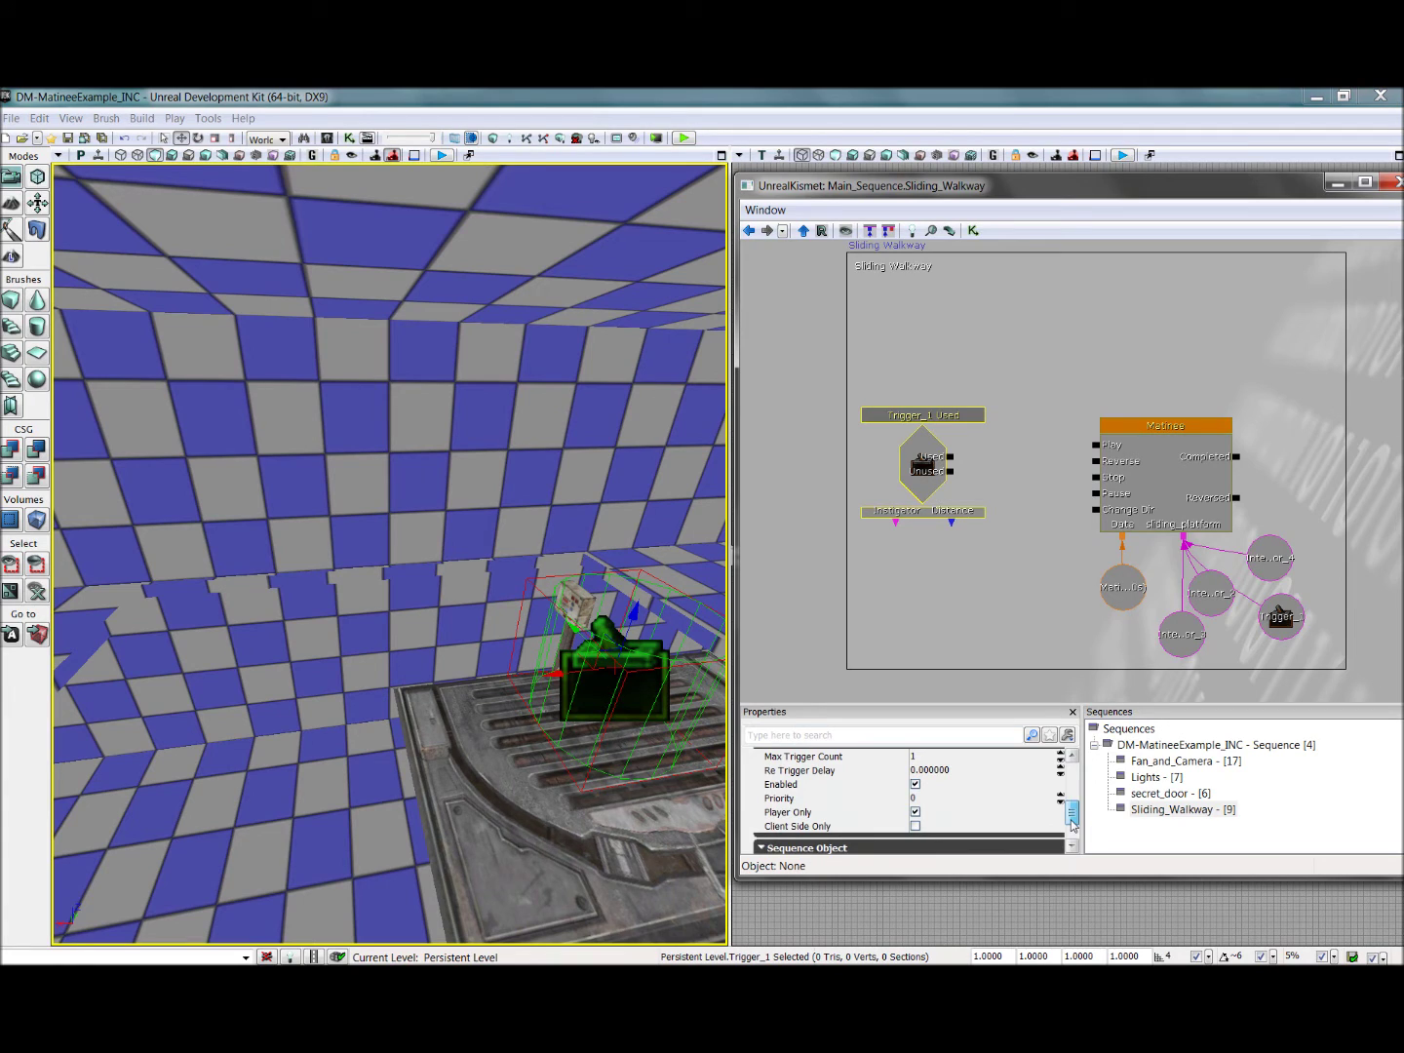
scroll(1072, 824, "up", 1)
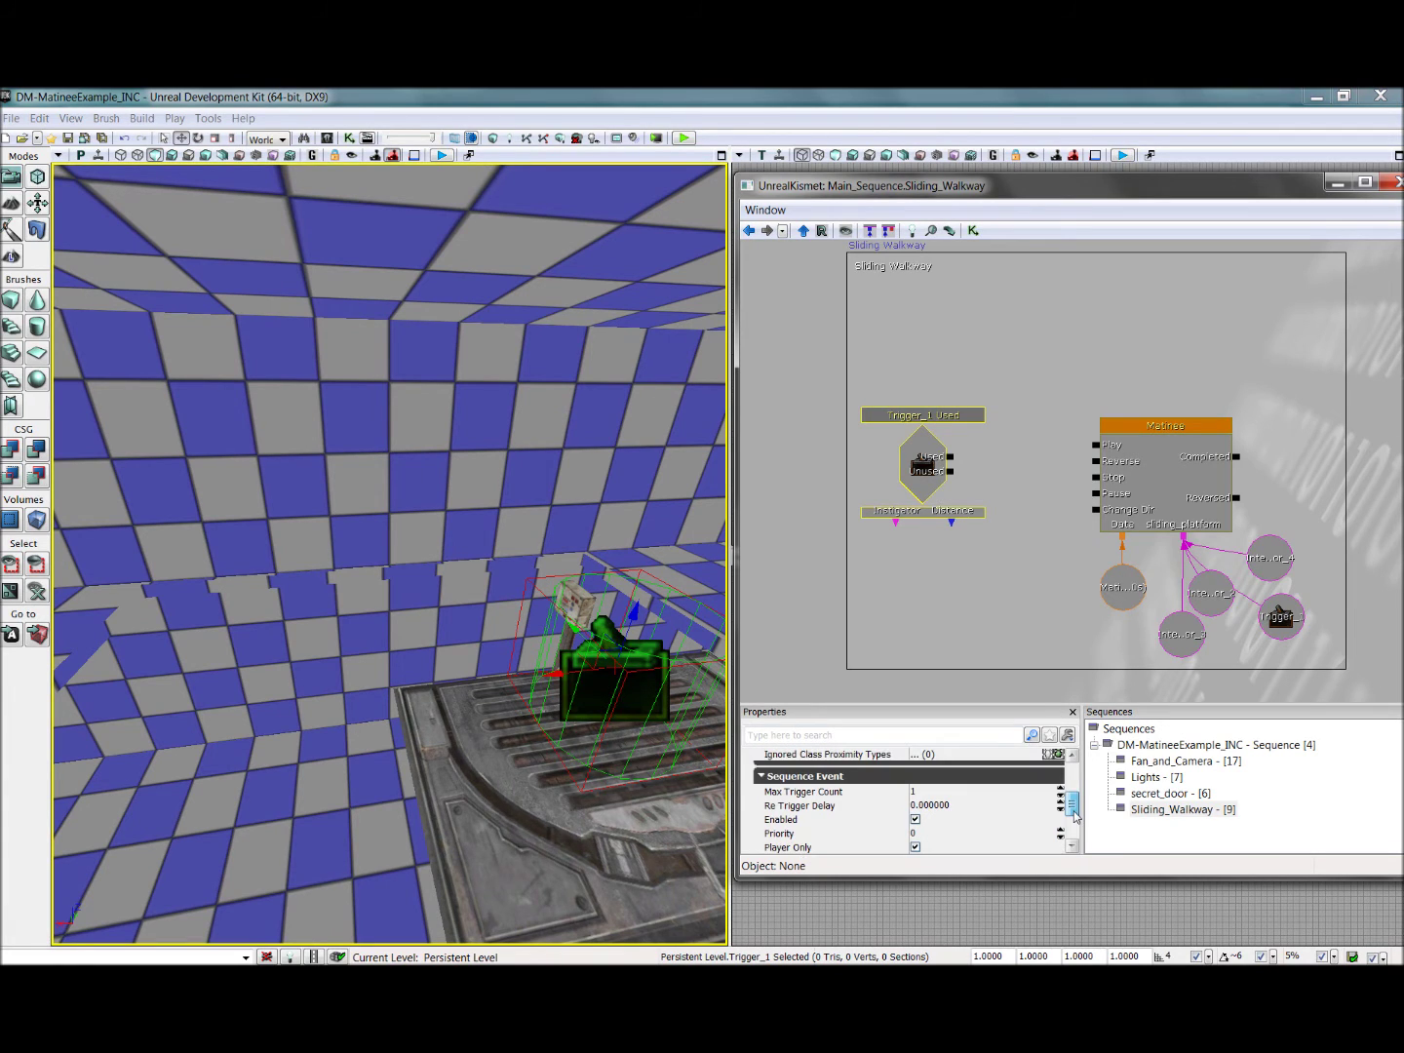
left_click(929, 795)
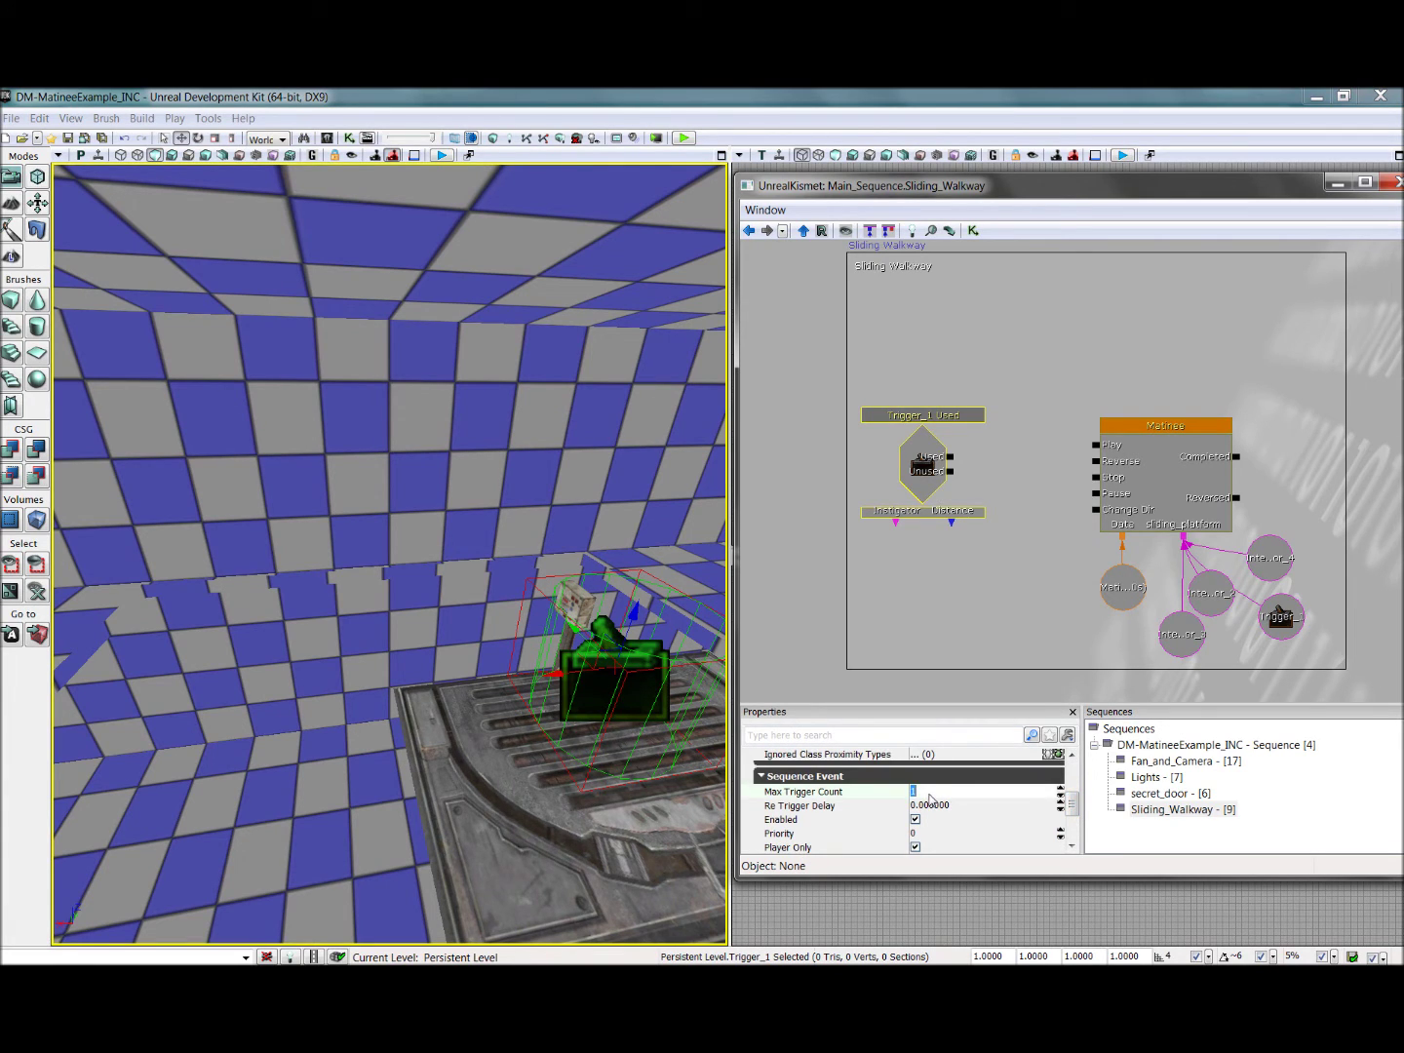
type("0")
mouse_move(1073, 804)
left_mouse_down()
mouse_move(1074, 821)
mouse_move(1074, 805)
left_mouse_up()
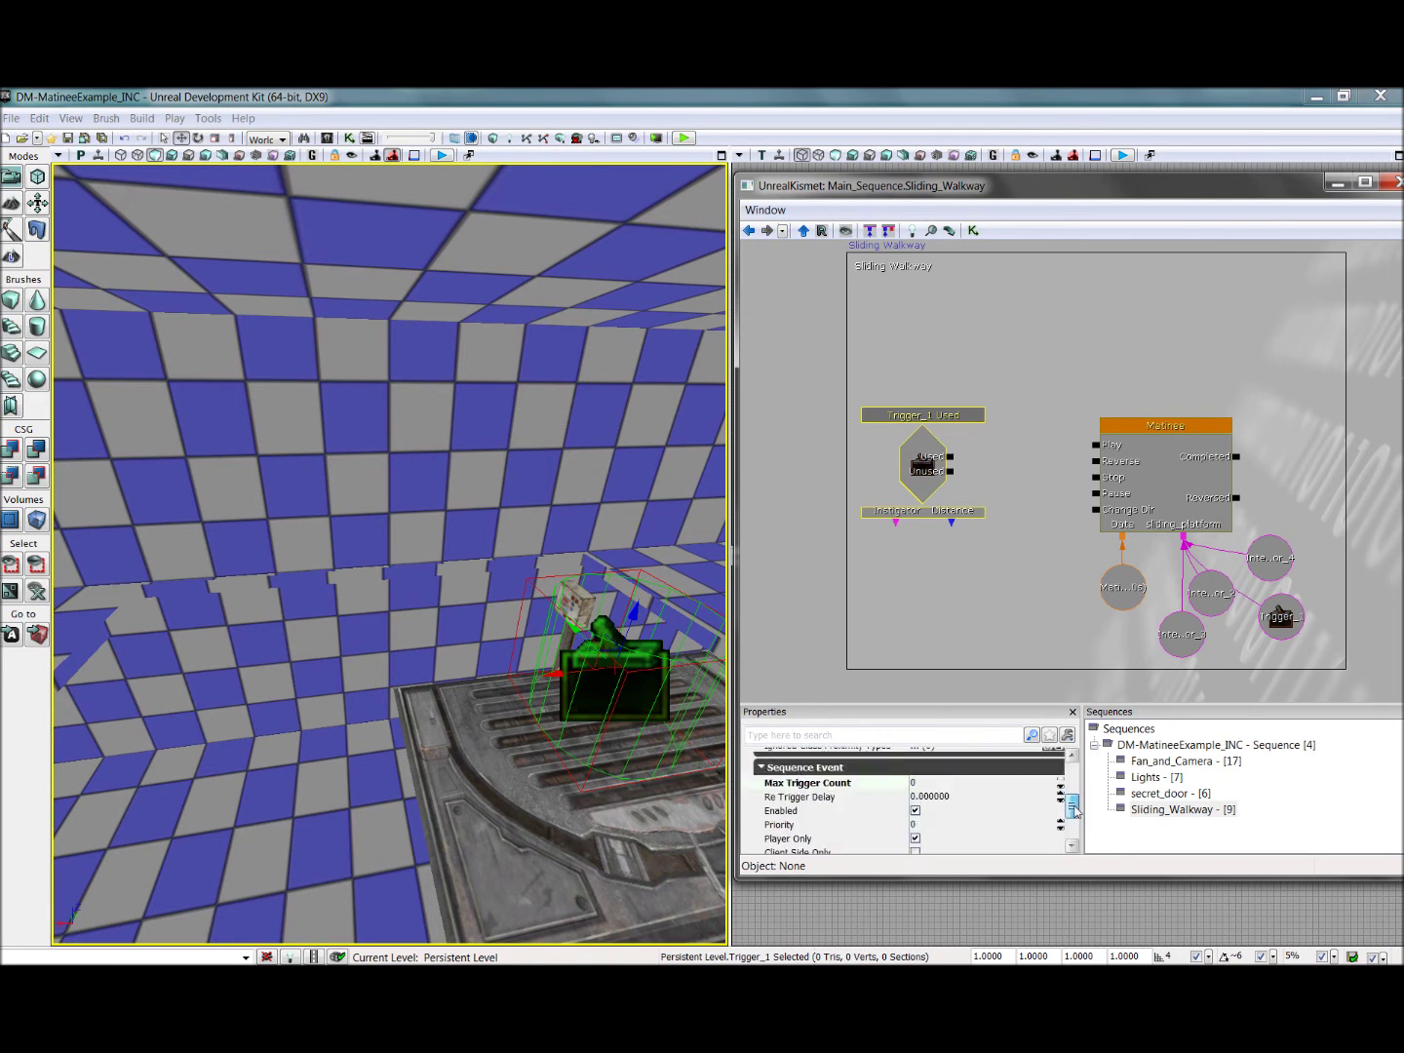
Step: Add a Switch action between the event and Matinee nodes, linking the trigger's Used output to its In
left_click(969, 452)
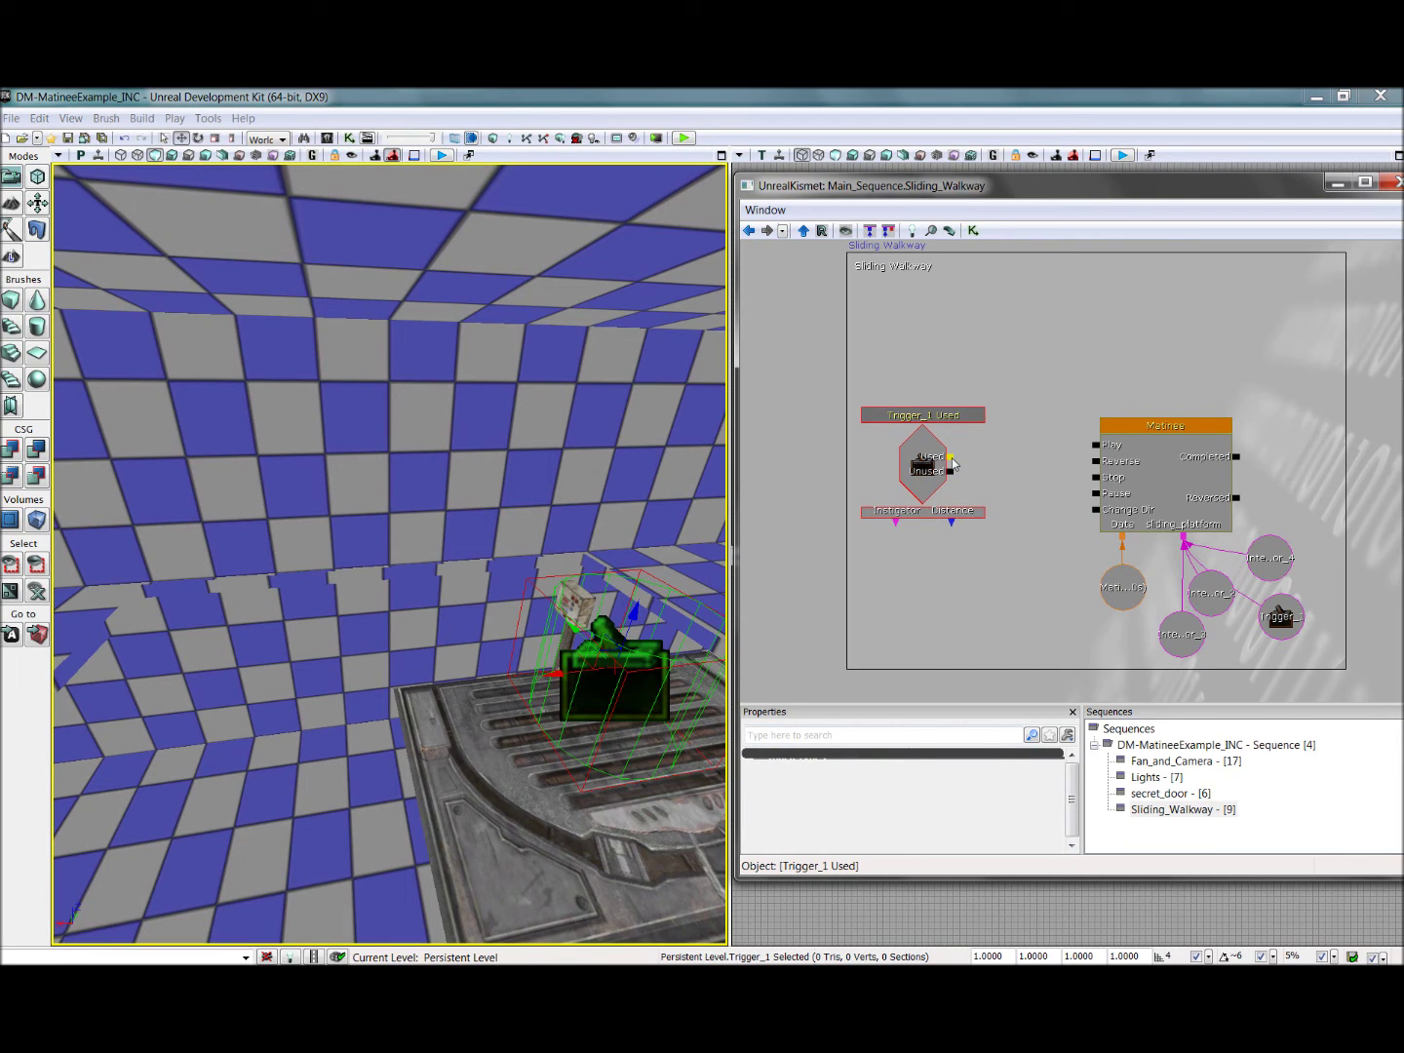
left_click(953, 463)
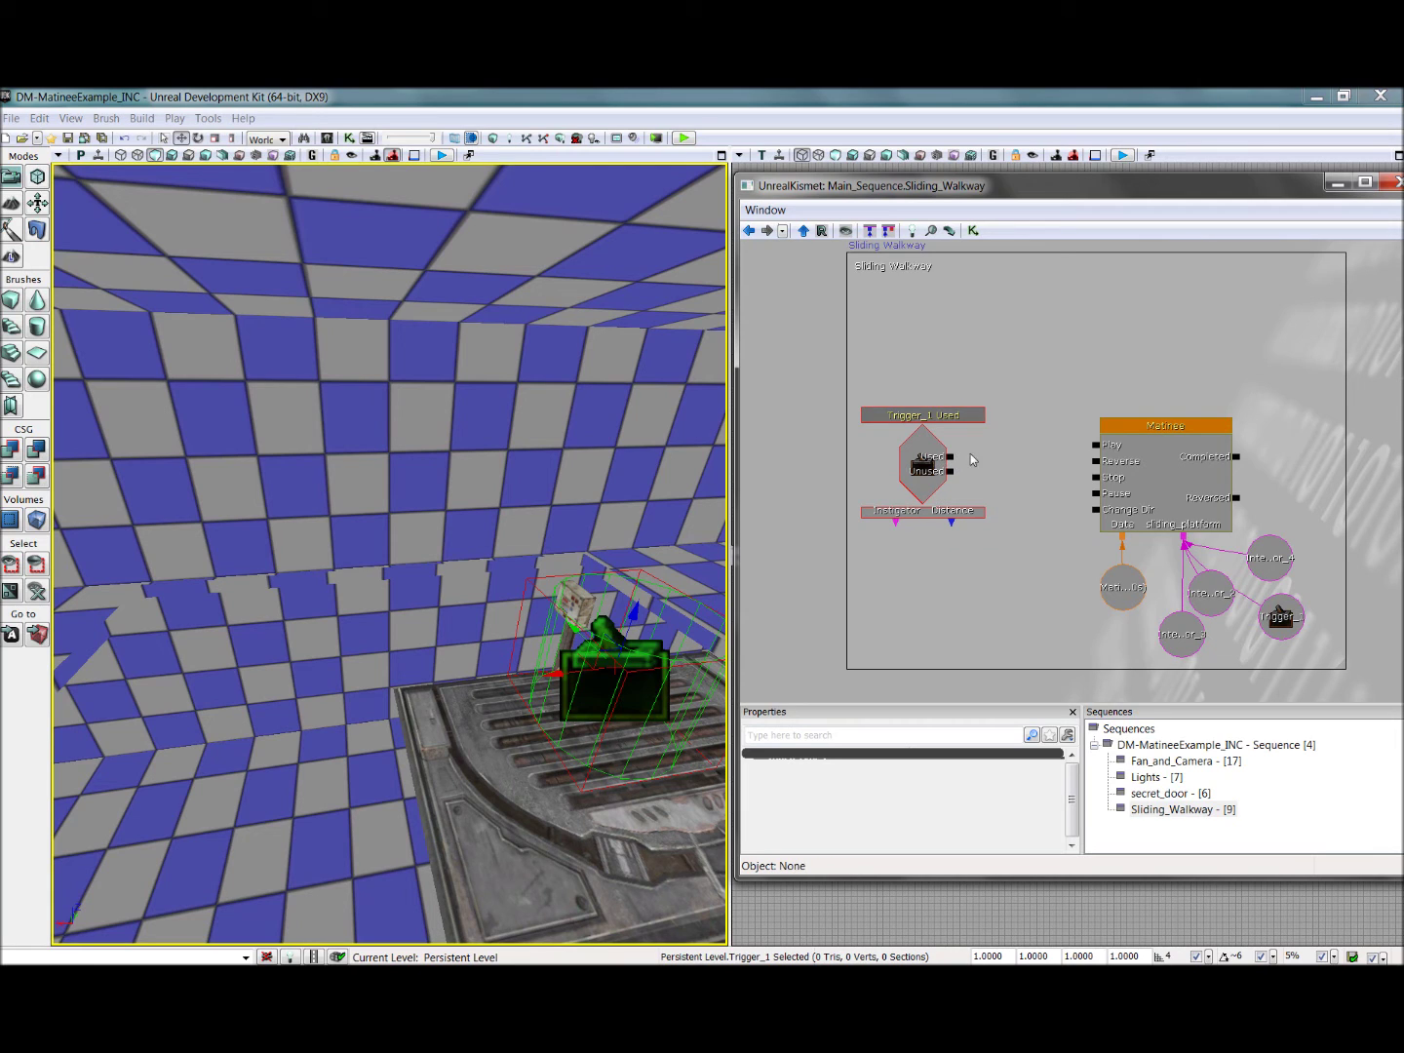
right_click(1017, 470)
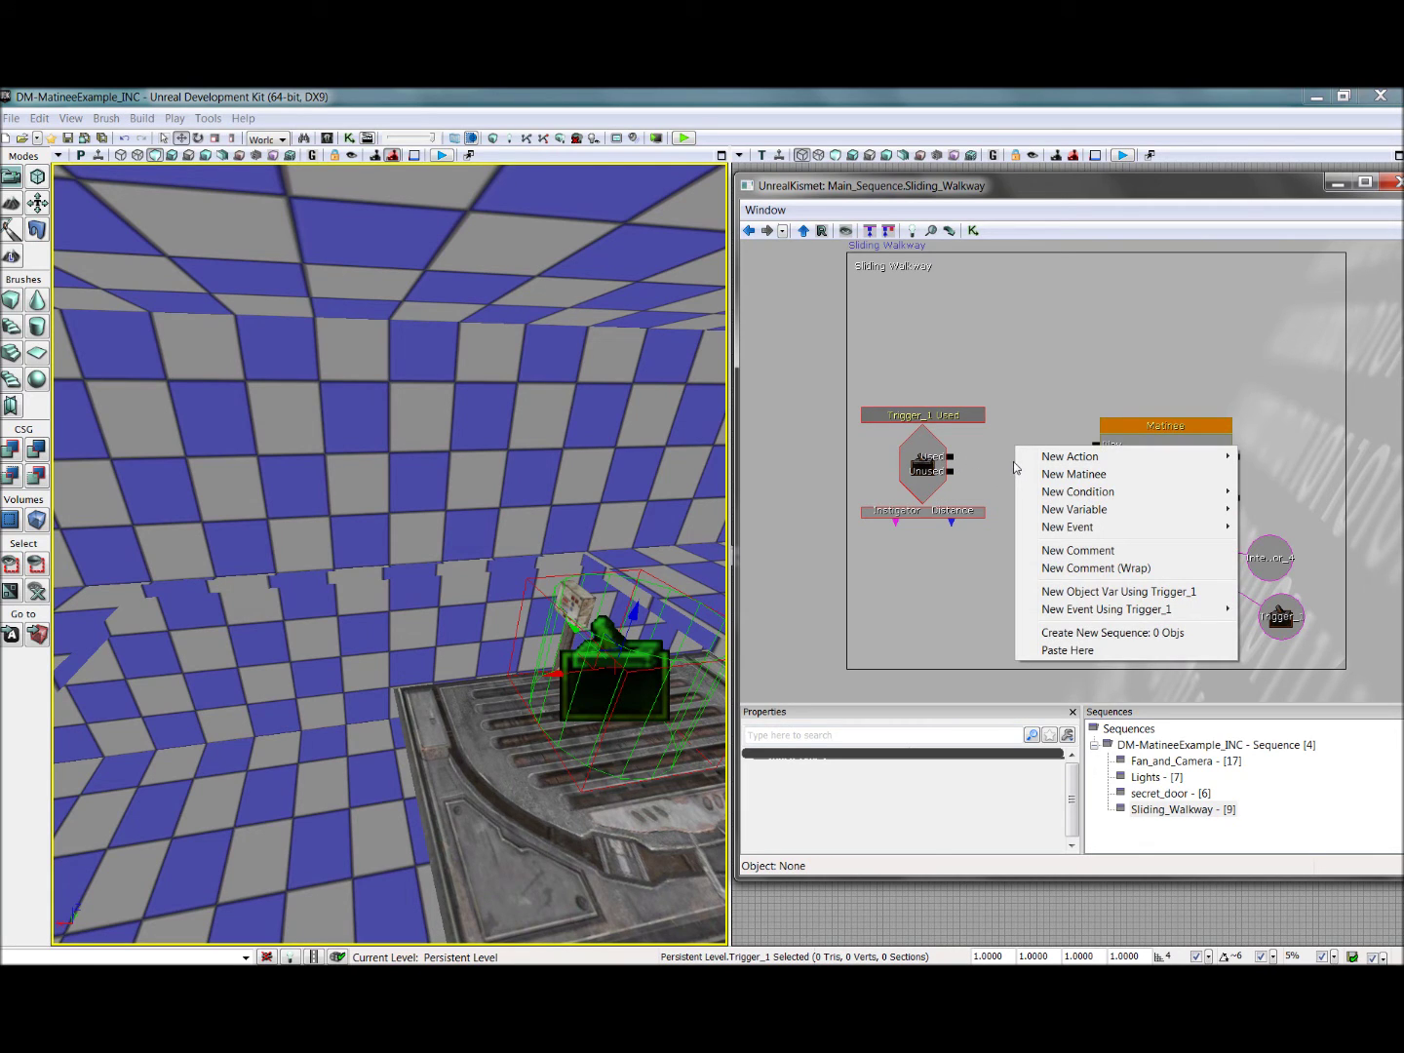
mouse_move(1079, 459)
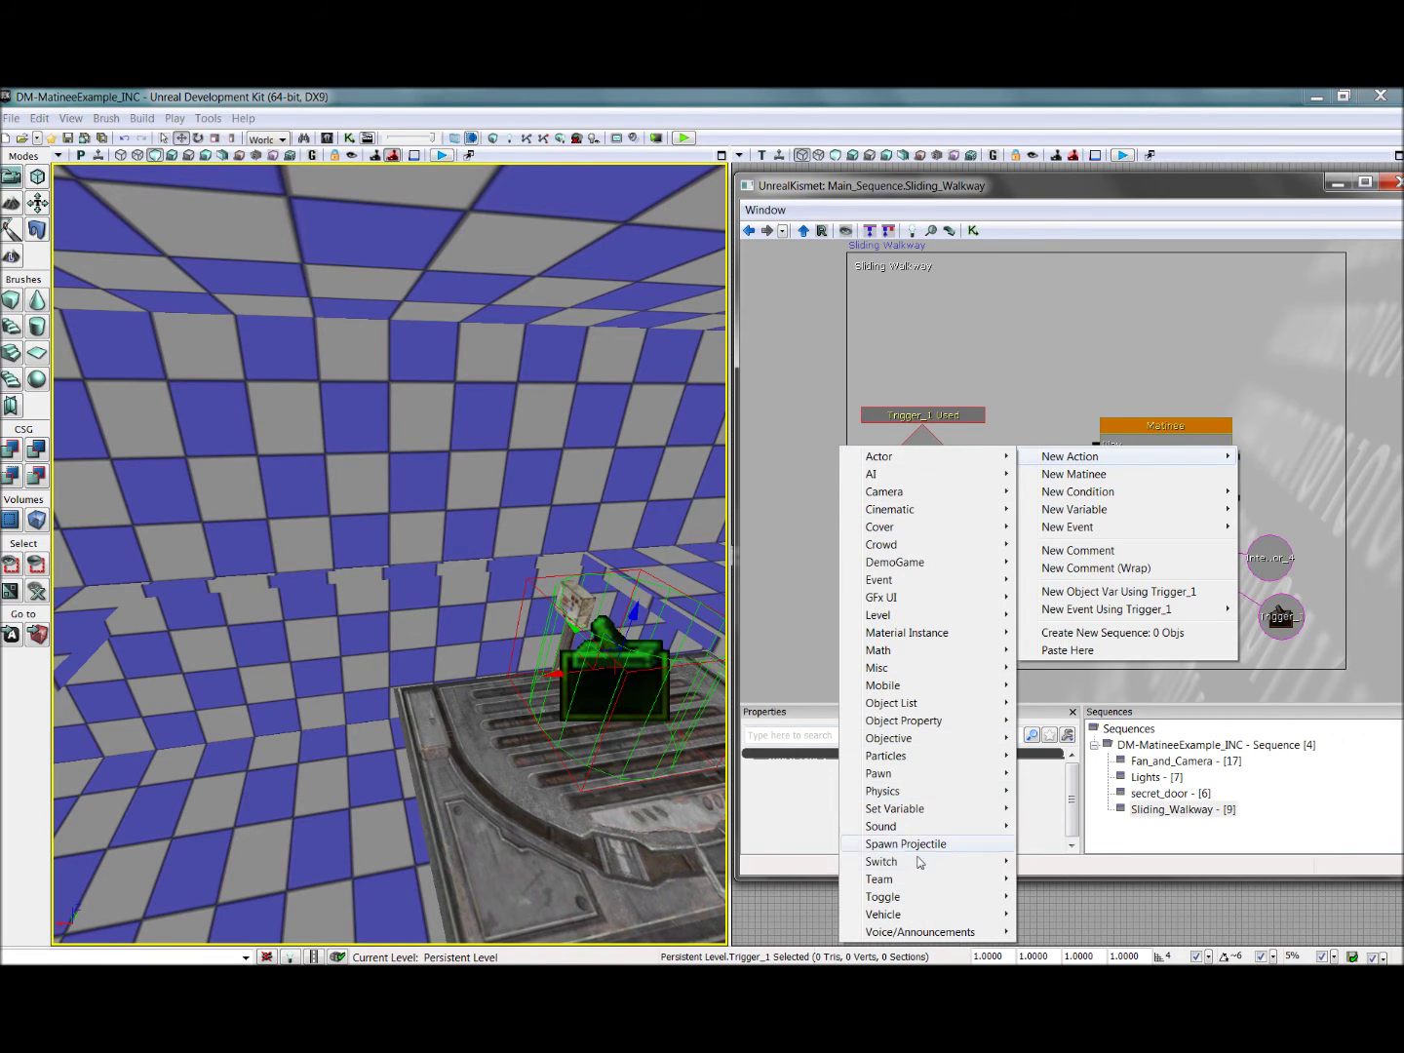
mouse_move(925, 865)
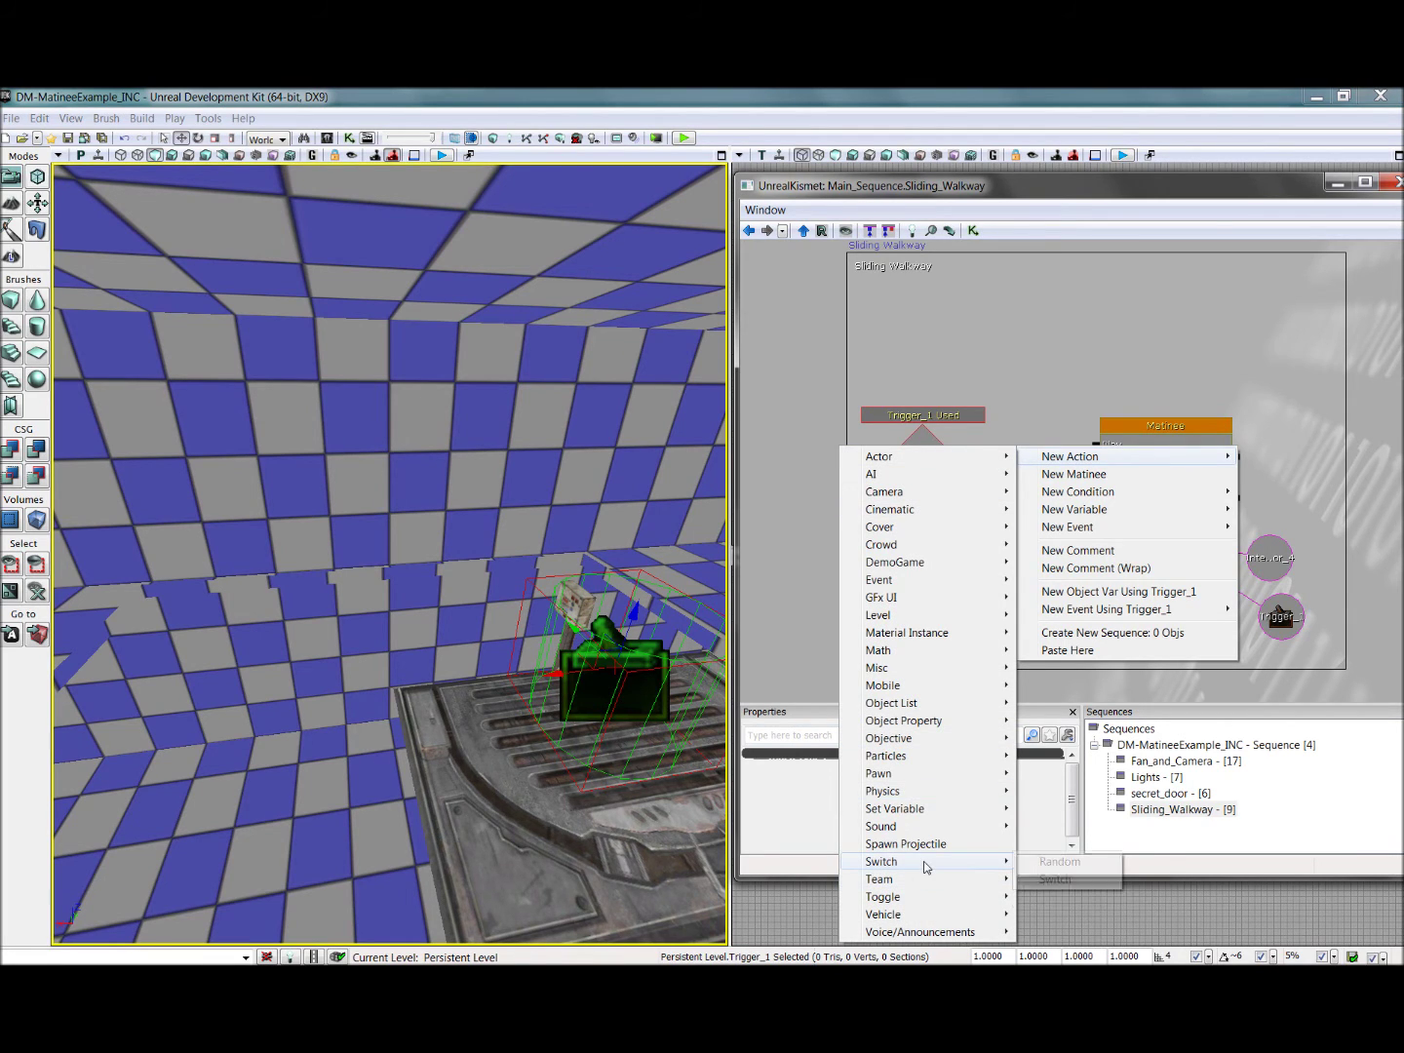
left_click(1062, 882)
left_click_drag(1038, 477, 990, 431)
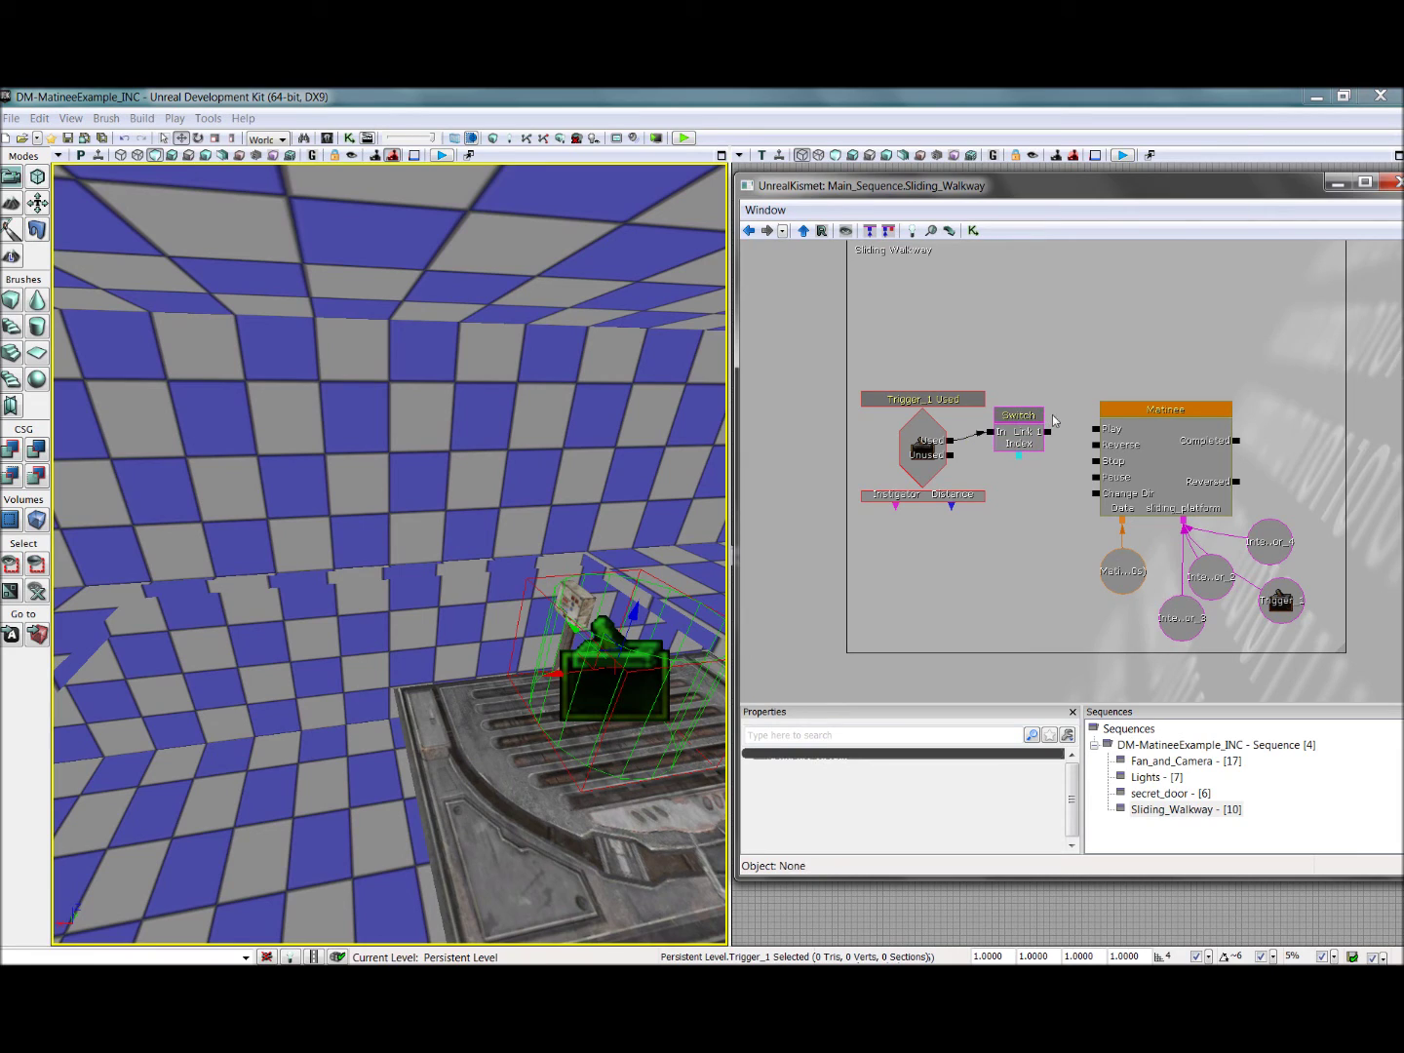
Step: Set the Switch node's Link Count to 2 and enable its Looping option
left_click(1015, 421)
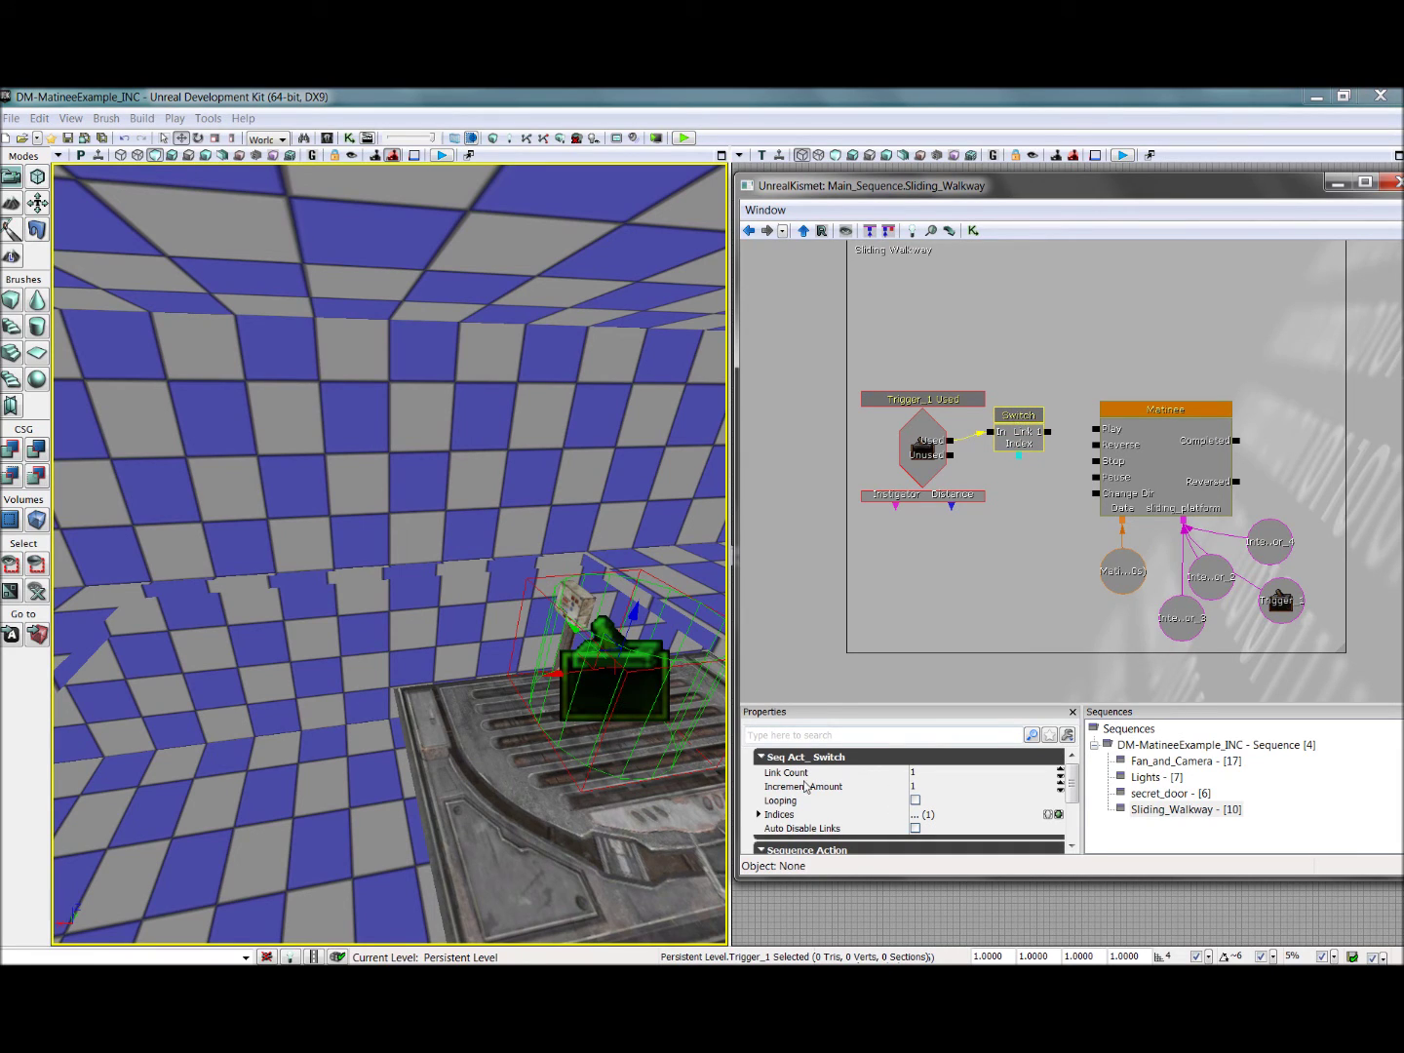
left_click(916, 773)
type("2")
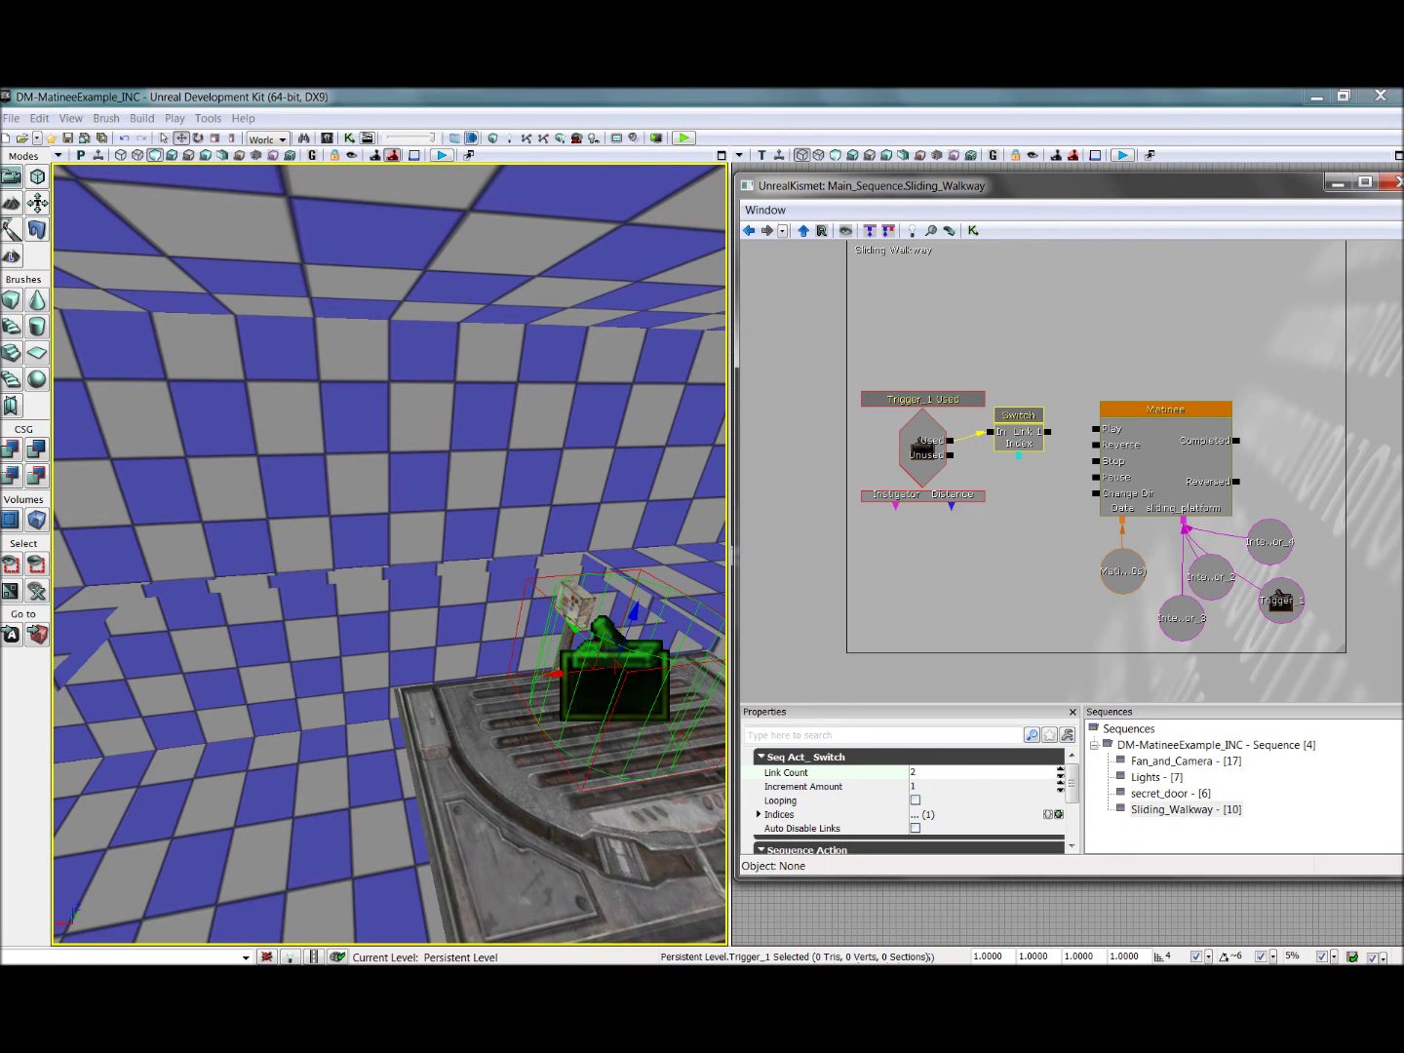
left_click(917, 801)
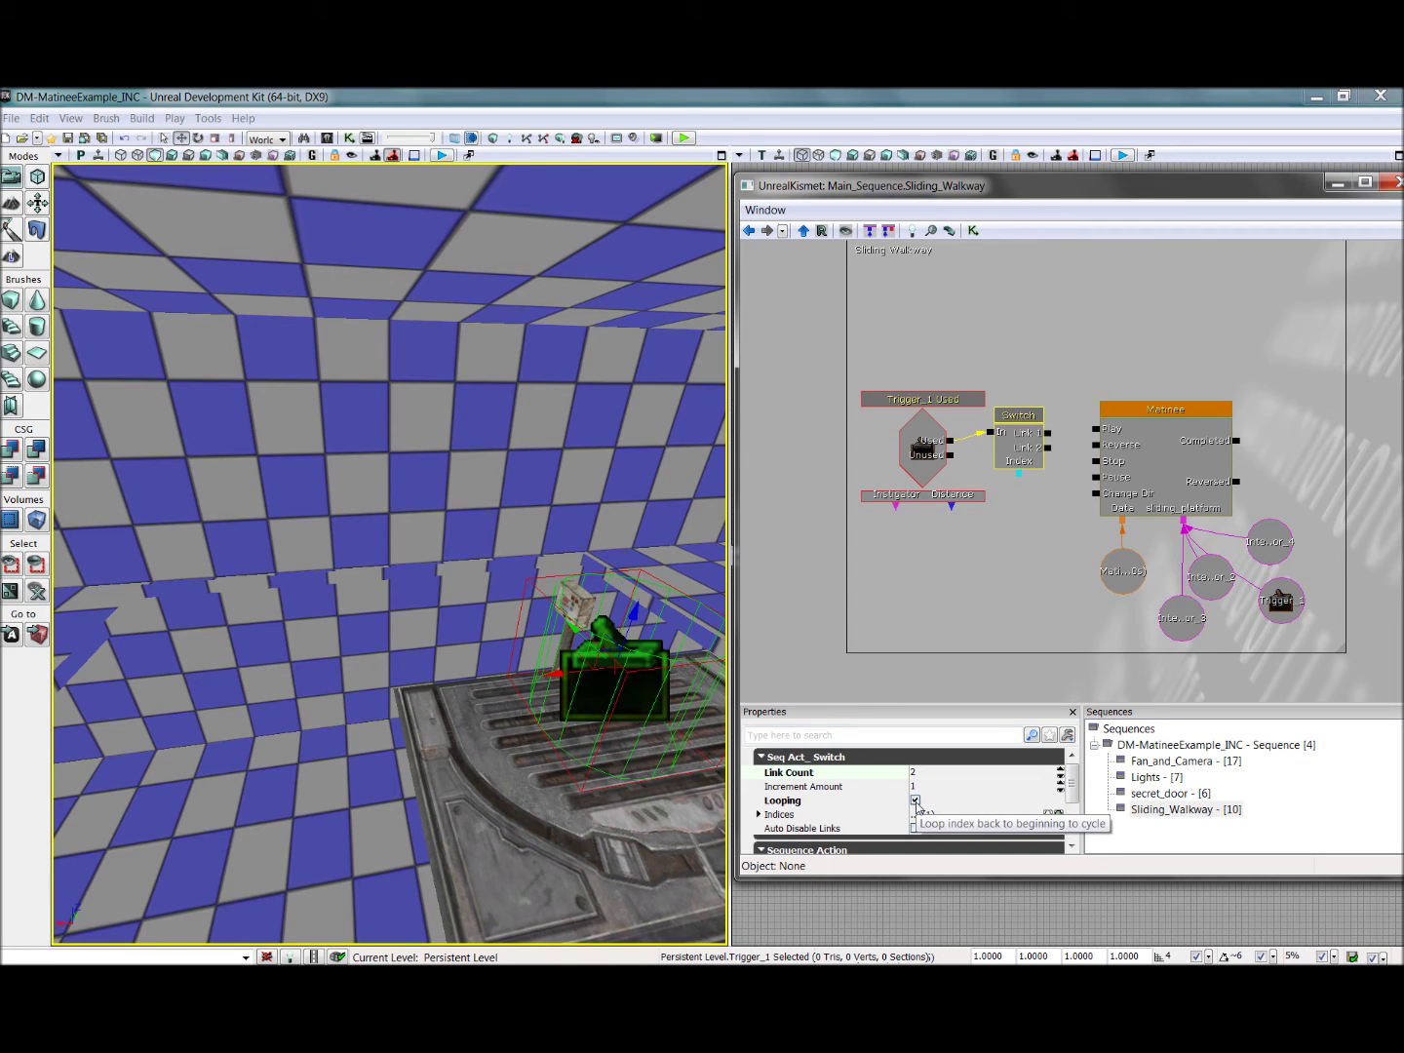
Step: Connect the Switch's Link 1 to the Matinee's Play input and Link 2 to its Pause input
scroll(1074, 800, "down", 1)
scroll(1075, 799, "down", 3)
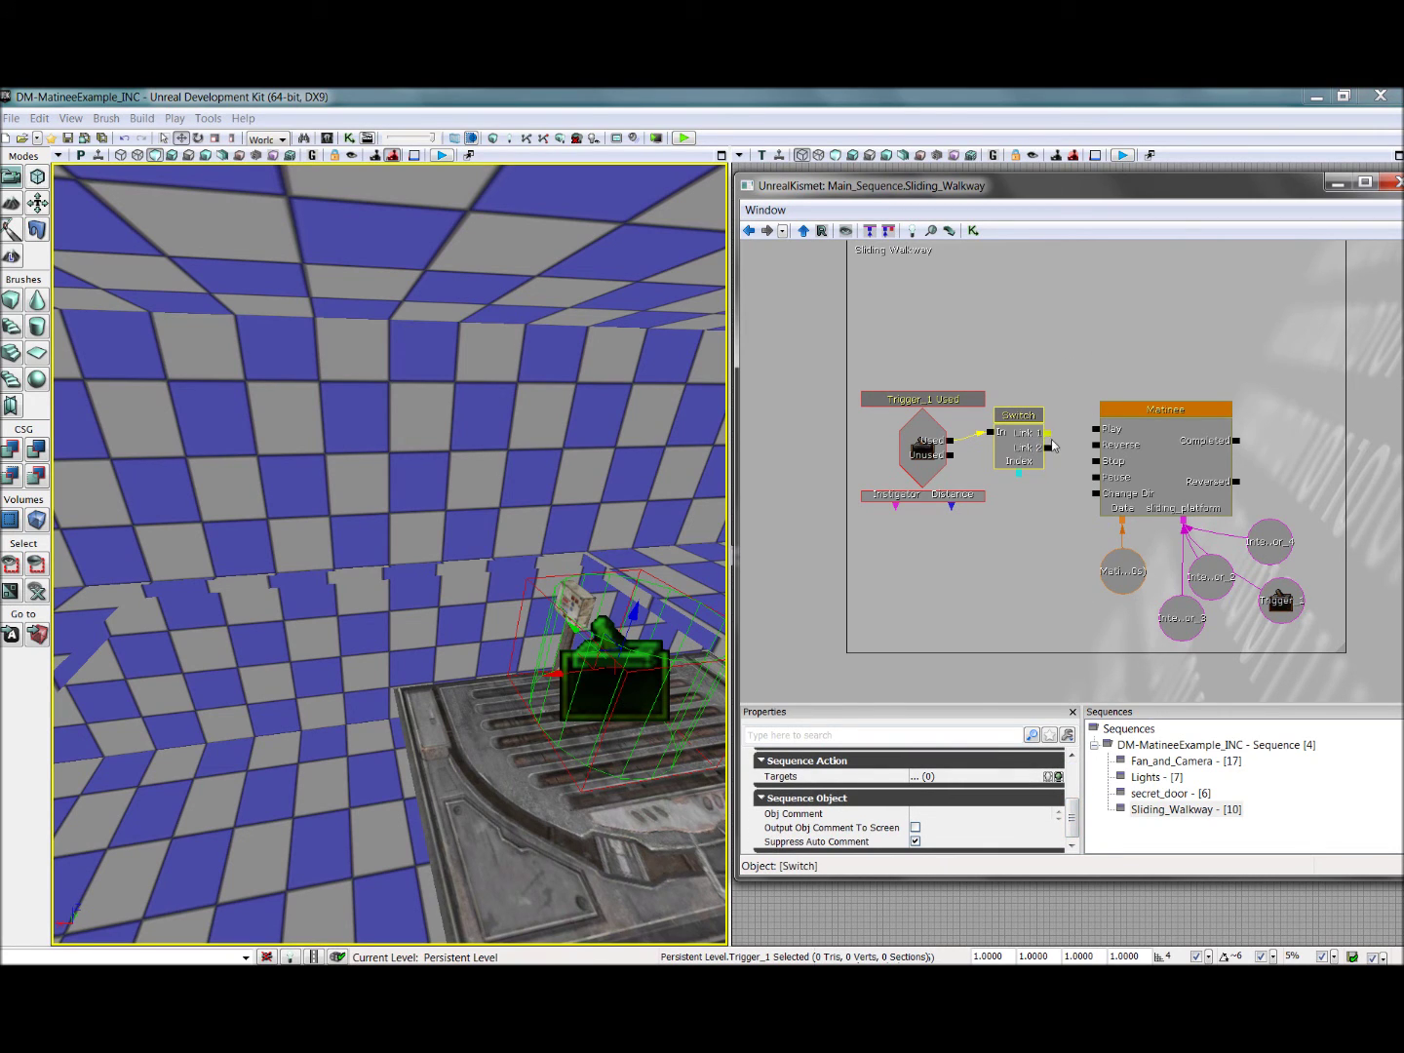
left_click_drag(1048, 433, 1094, 476)
Step: Play the level from near the walkway, walk onto the platform to test its control panel, and exit the preview
left_click_drag(507, 458, 463, 614)
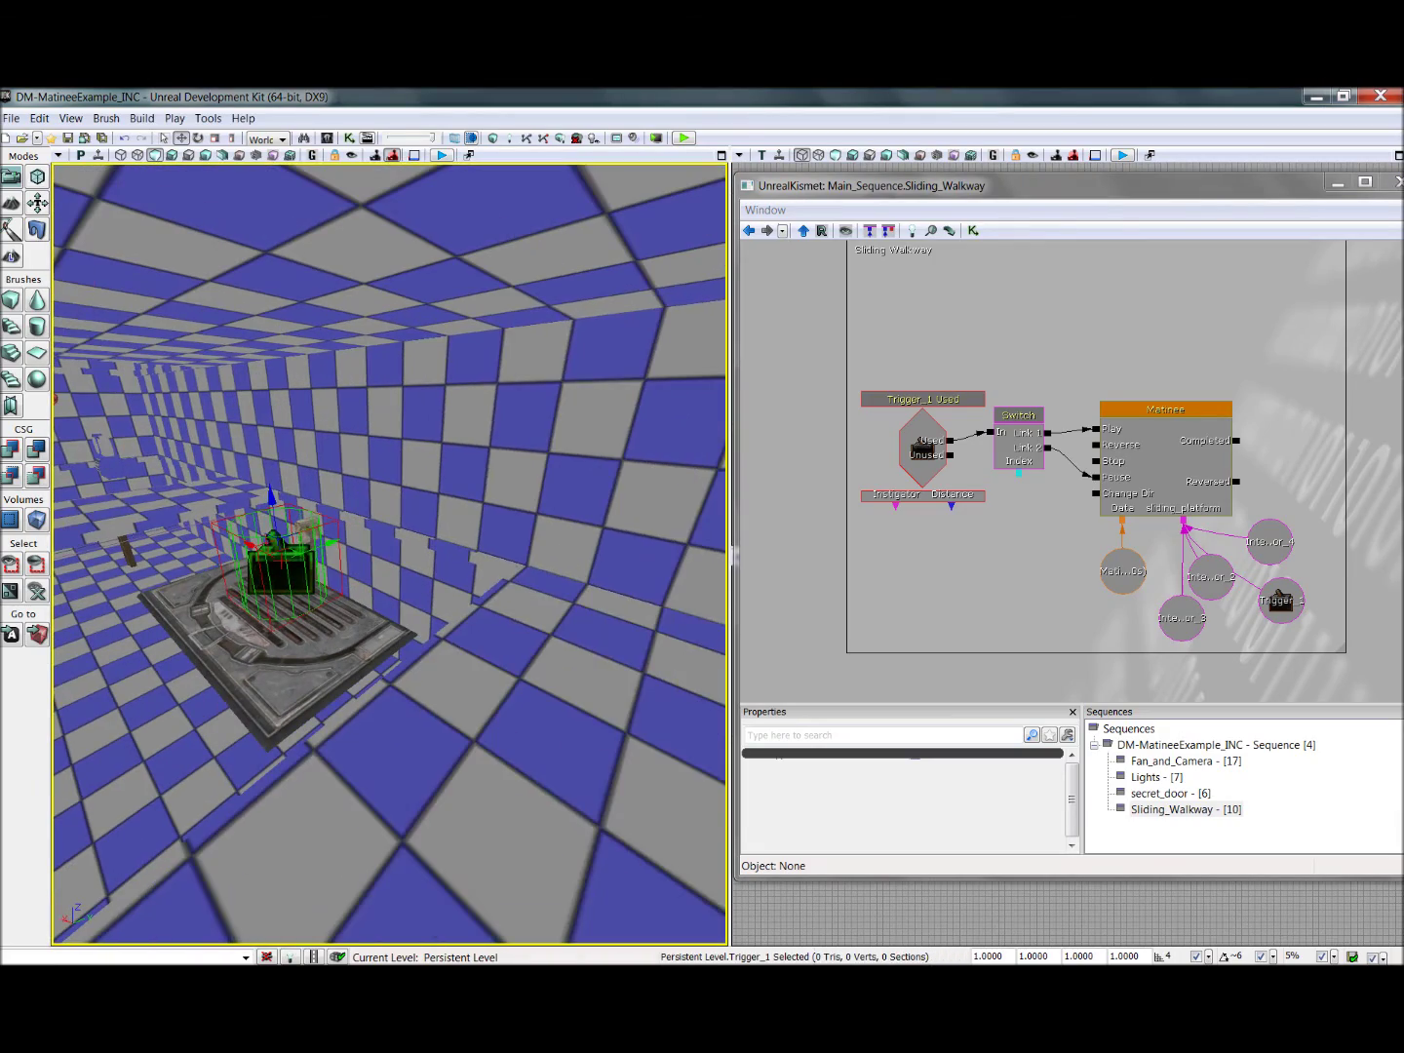
right_click(496, 292)
left_click(558, 714)
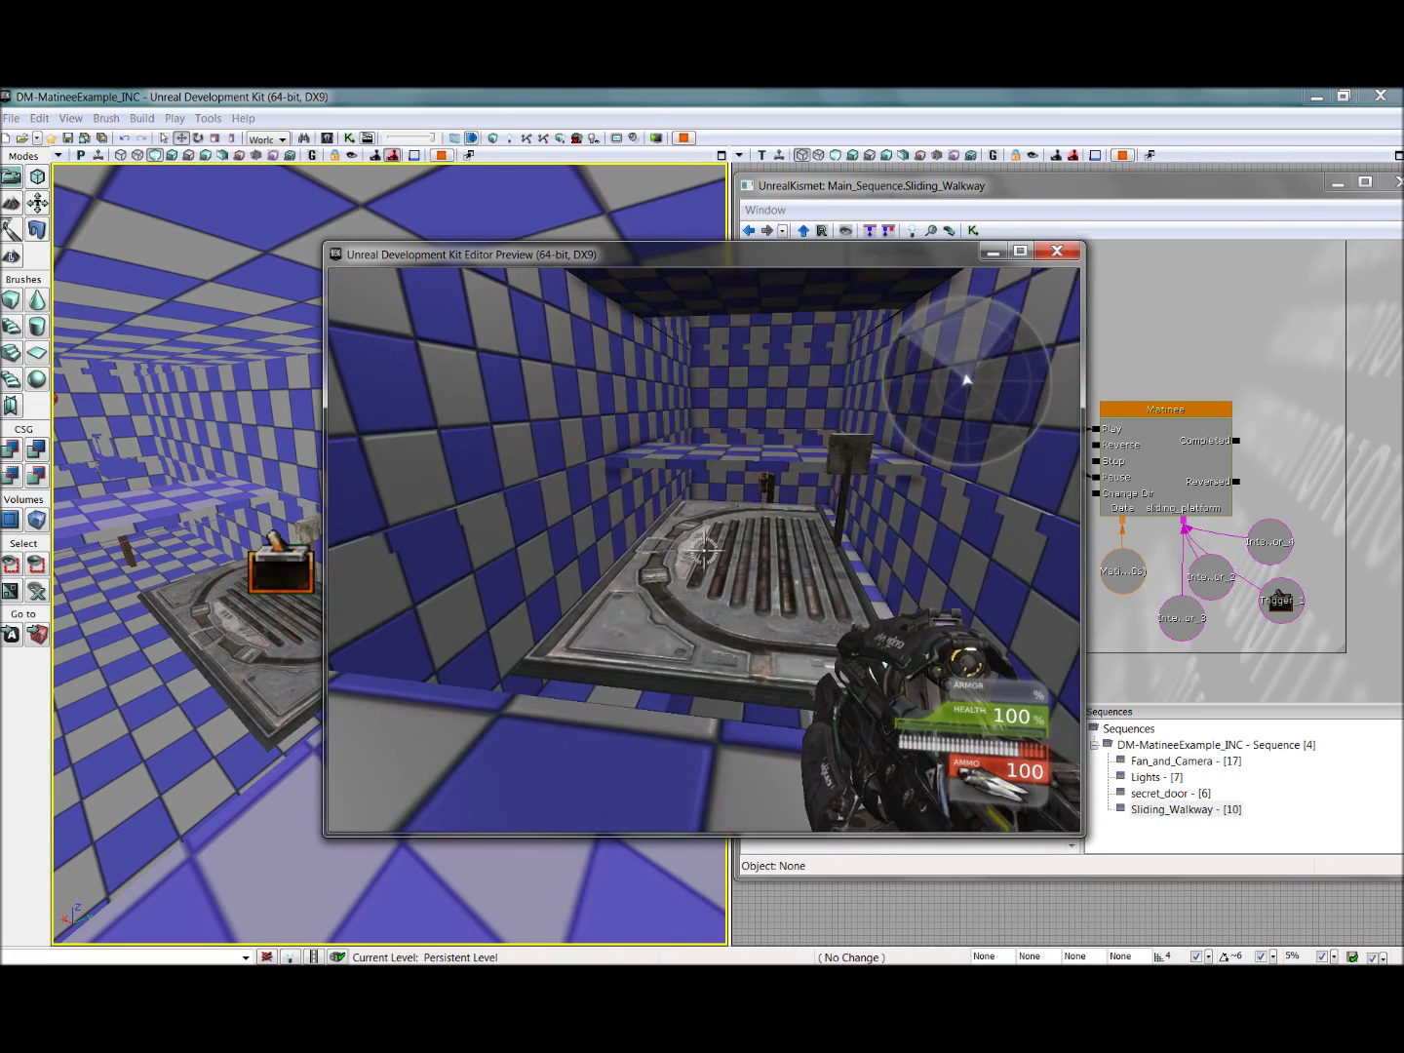
key("w")
key("w")
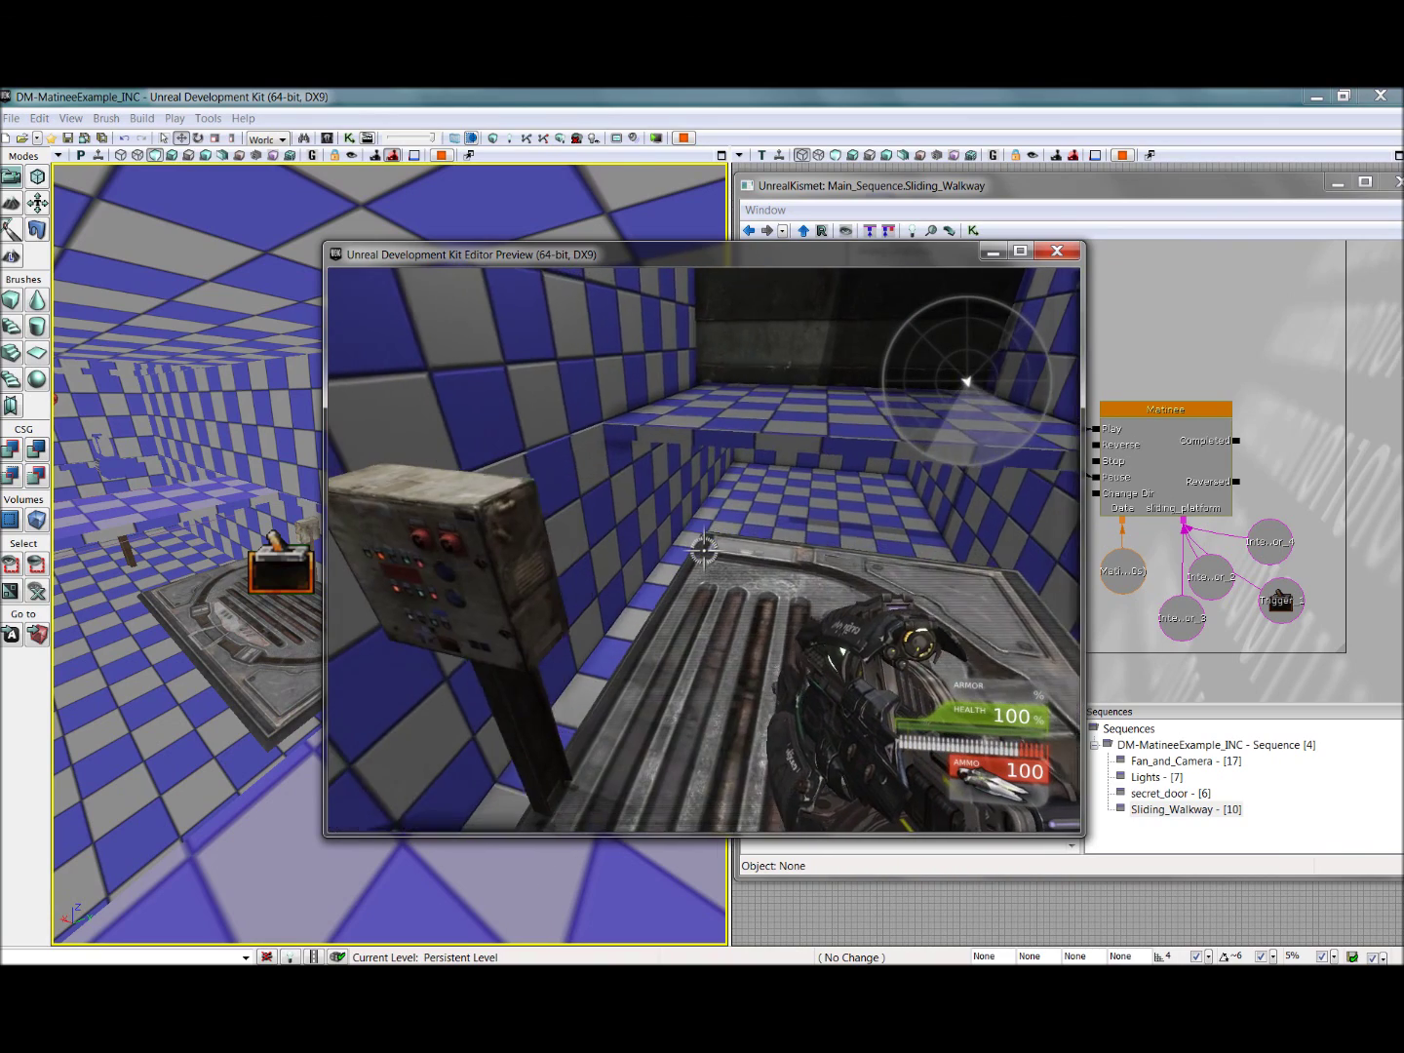
key("Escape")
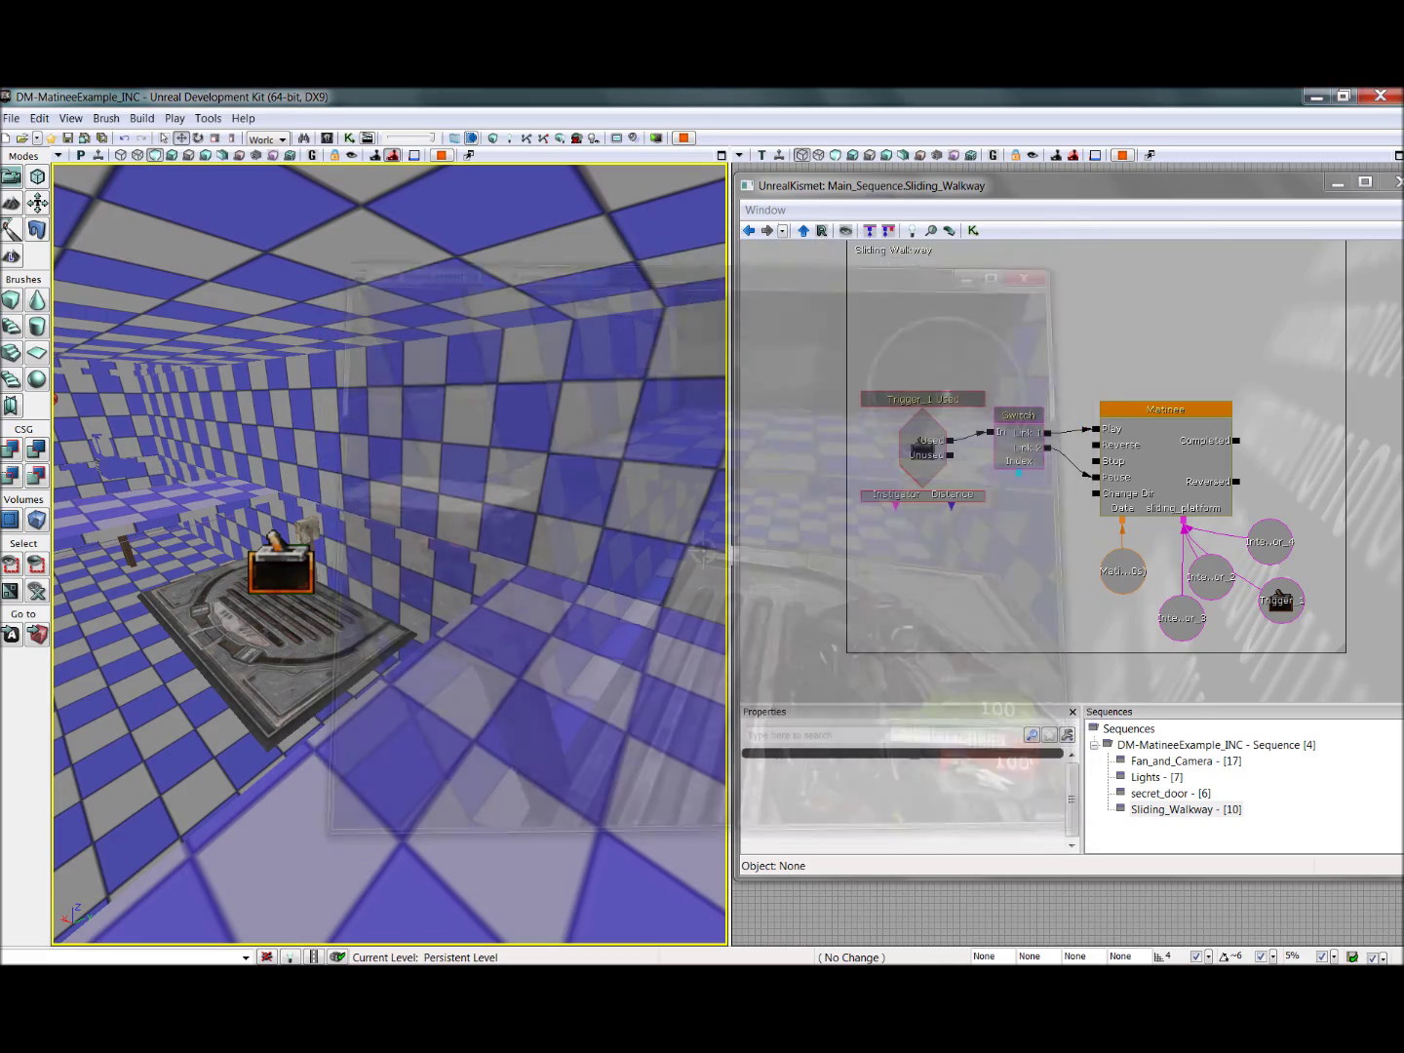